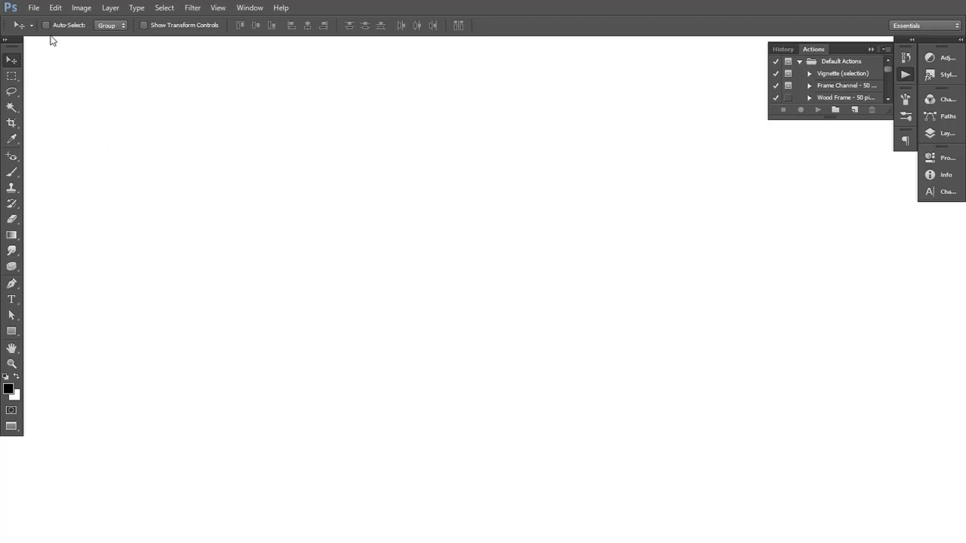
Step: Begin a new document from the File menu
{"action": "left_click", "coordinate": [33, 7]}
Step: Create a 2000 × 2000 px, 300 ppi Web document named 'Public transport social media post'
{"action": "type", "text": "P"}
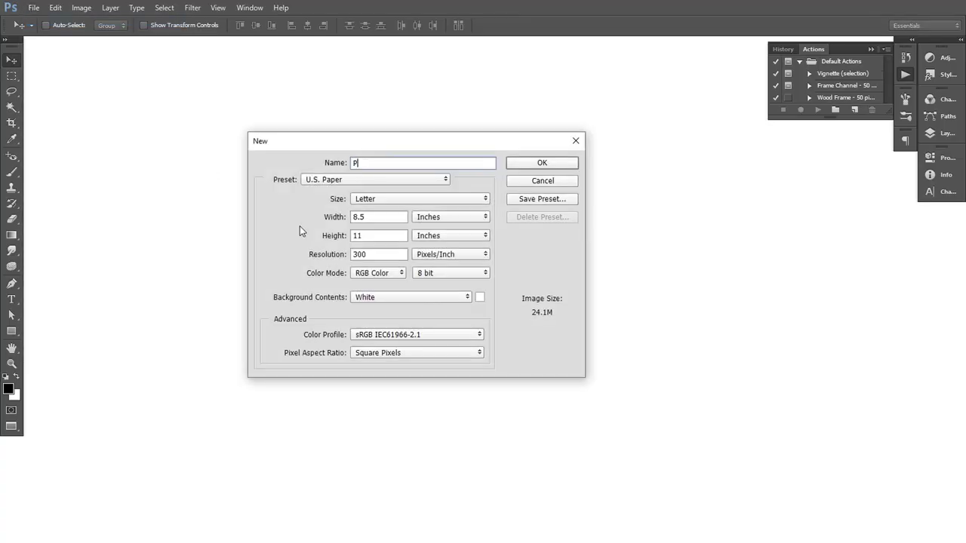
{"action": "type", "text": "ublic"}
{"action": "type", "text": " t"}
{"action": "type", "text": "ra"}
{"action": "type", "text": "nsport social"}
{"action": "type", "text": "media post"}
{"action": "left_click", "coordinate": [332, 182]}
{"action": "left_click", "coordinate": [323, 253]}
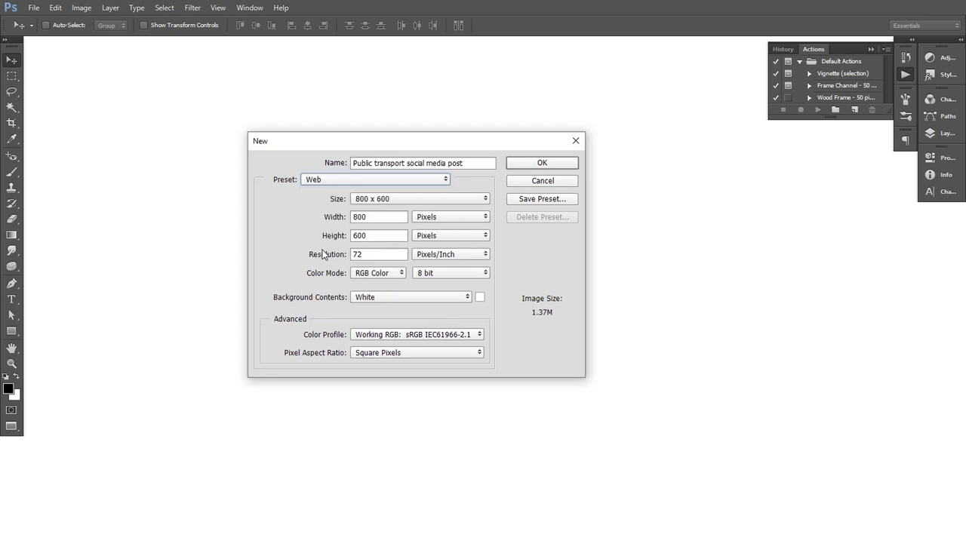
{"action": "double_click", "coordinate": [372, 217]}
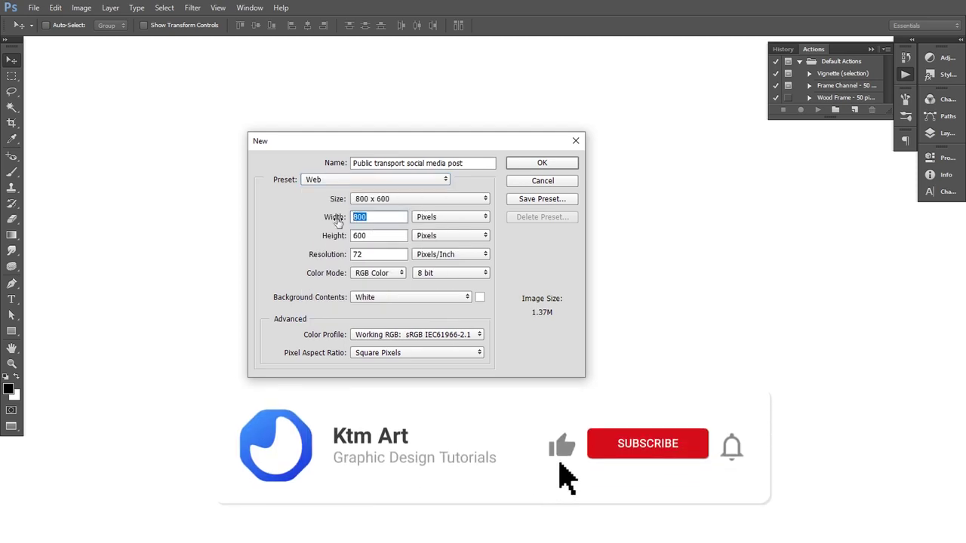
{"action": "type", "text": "2000"}
{"action": "key", "text": "Tab"}
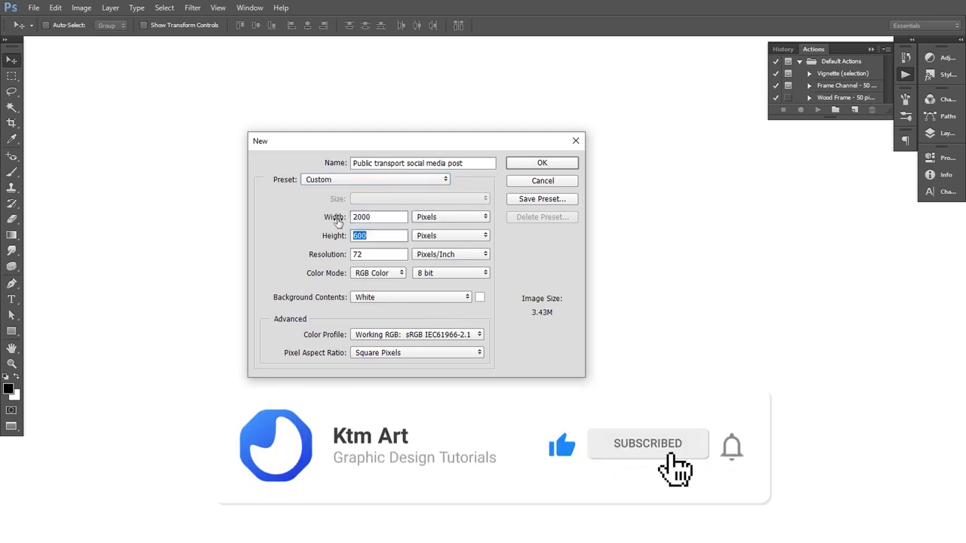
{"action": "type", "text": "2000"}
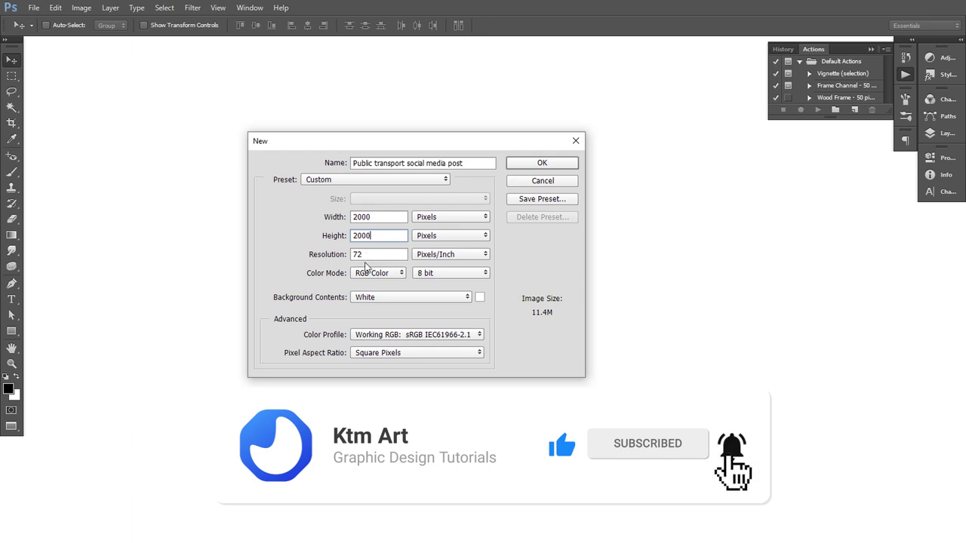
{"action": "key", "text": "Tab"}
{"action": "type", "text": "3"}
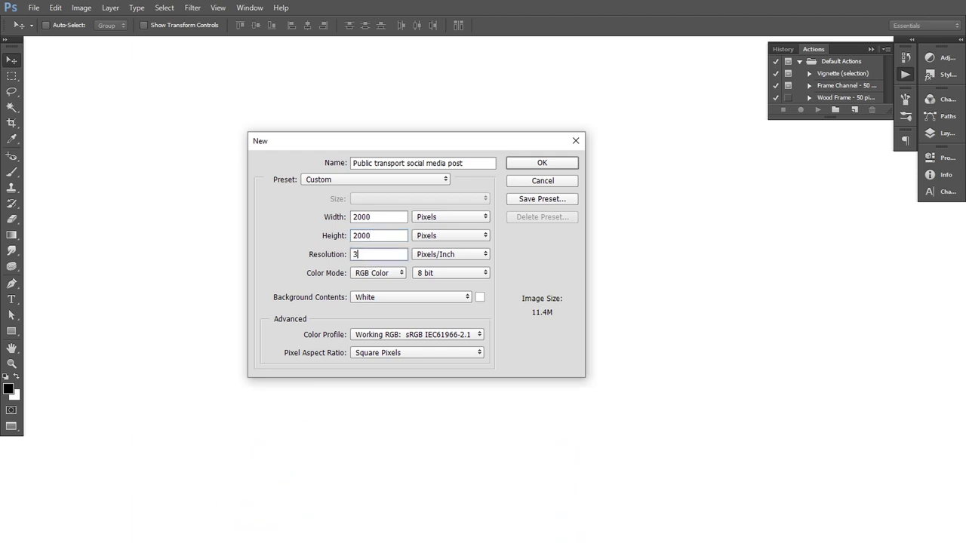
{"action": "type", "text": "00"}
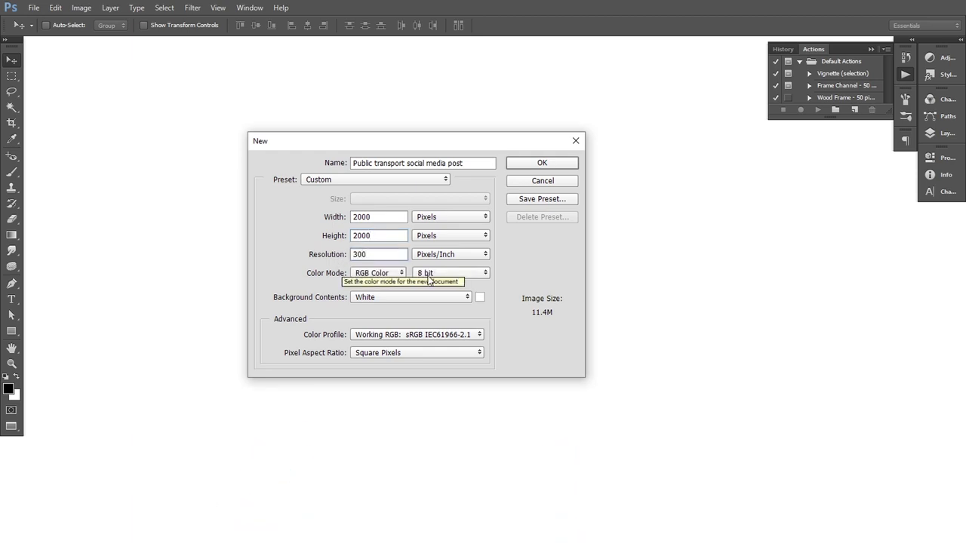
{"action": "left_click", "coordinate": [541, 165]}
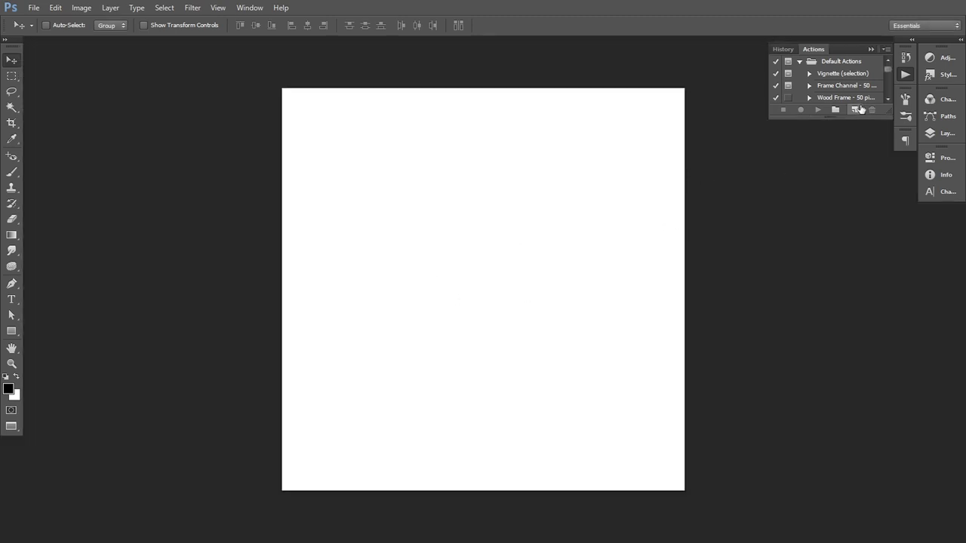
Step: Draw a rectangle in the upper right past the top edge, widened leftward to about 952 × 1155 px
{"action": "left_click", "coordinate": [872, 49]}
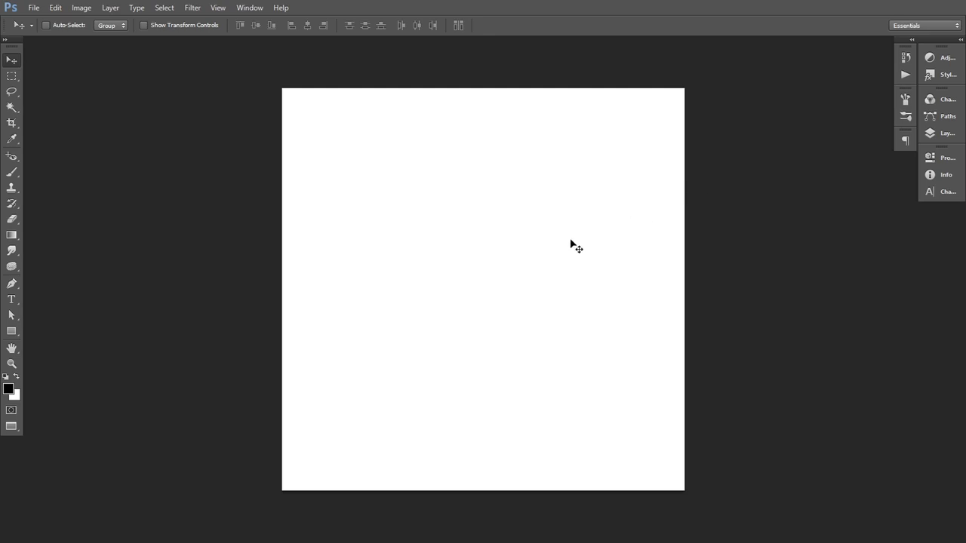
{"action": "left_click_drag", "start_coordinate": [571, 243], "coordinate": [528, 248]}
{"action": "left_click", "coordinate": [17, 332]}
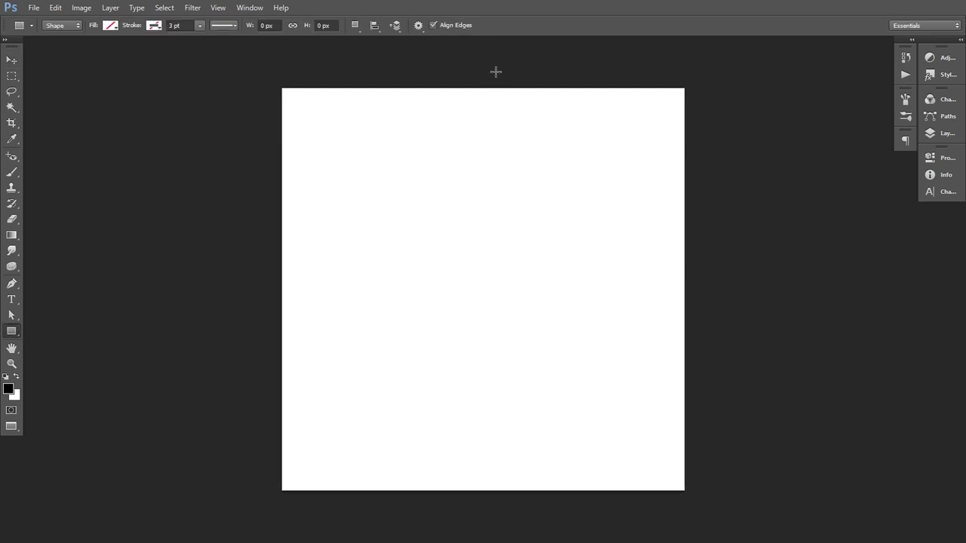
{"action": "mouse_move", "coordinate": [496, 72]}
{"action": "left_mouse_down"}
{"action": "mouse_move", "coordinate": [611, 275]}
{"action": "mouse_move", "coordinate": [667, 319]}
{"action": "mouse_move", "coordinate": [667, 304]}
{"action": "left_mouse_up"}
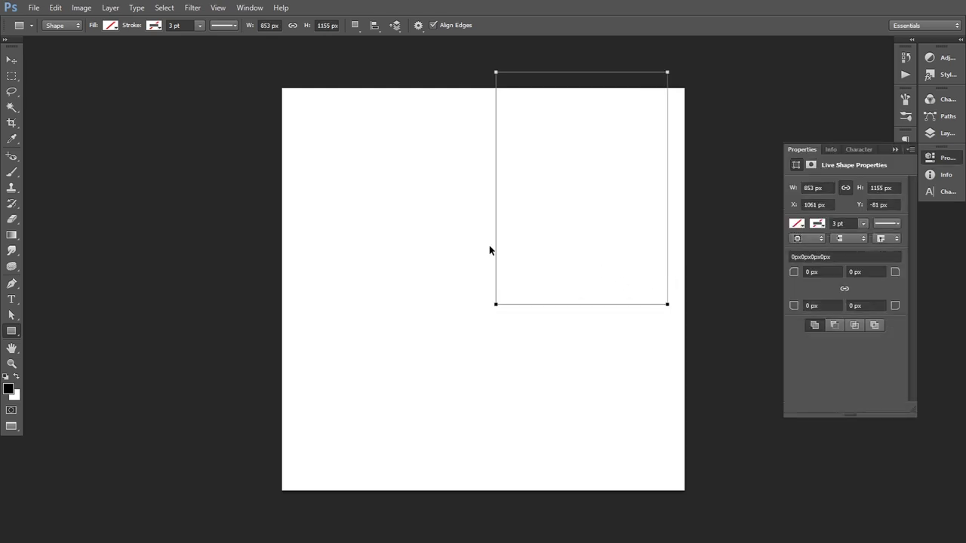
{"action": "key", "text": "ctrl+t"}
{"action": "left_click_drag", "start_coordinate": [496, 189], "coordinate": [477, 189]}
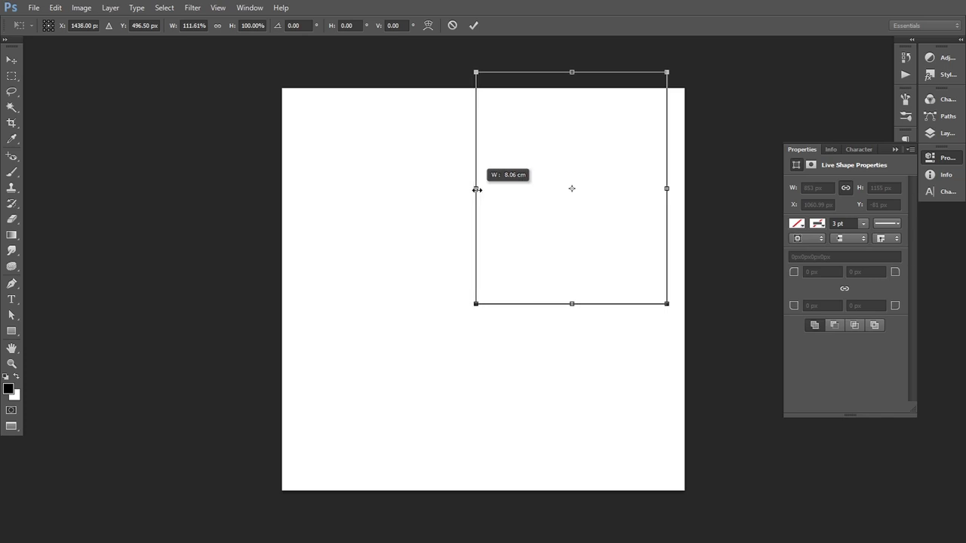
{"action": "key", "text": "Left"}
{"action": "key", "text": "Left"}
{"action": "key", "text": "Left"}
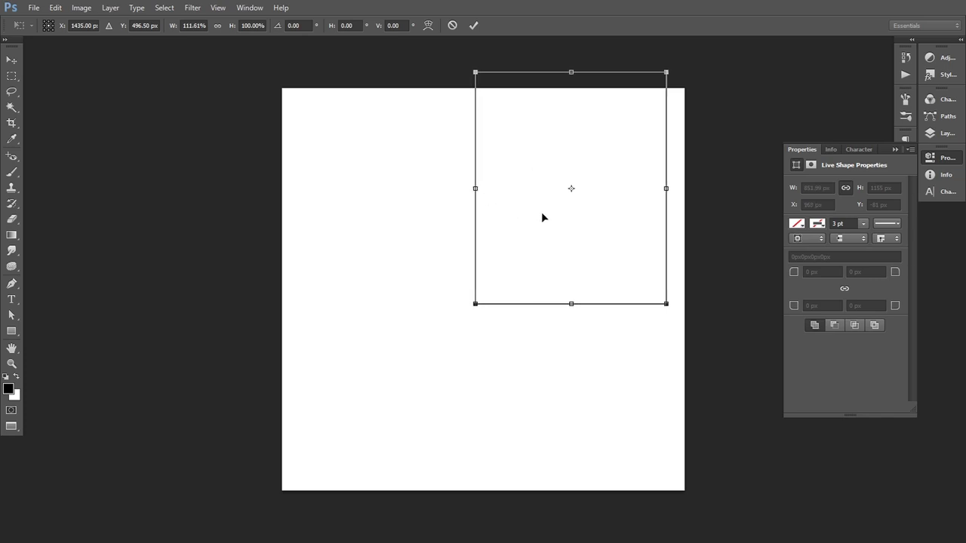
{"action": "key", "text": "Left"}
{"action": "key", "text": "Left"}
{"action": "key", "text": "Left"}
{"action": "key", "text": "Left"}
{"action": "key", "text": "Left"}
{"action": "key", "text": "Left"}
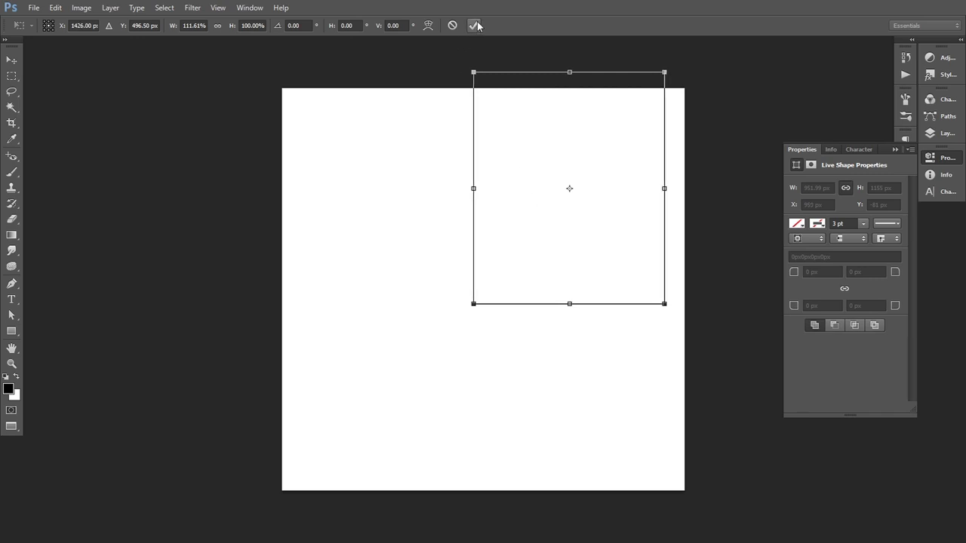
{"action": "left_click", "coordinate": [474, 25]}
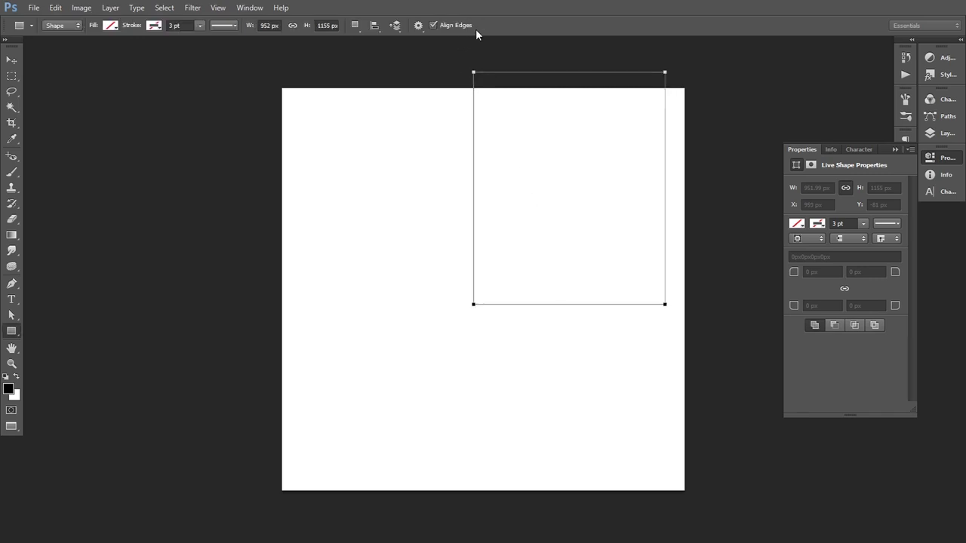
Step: Set both bottom corner radii of the rectangle to 500 px
{"action": "left_click", "coordinate": [793, 308]}
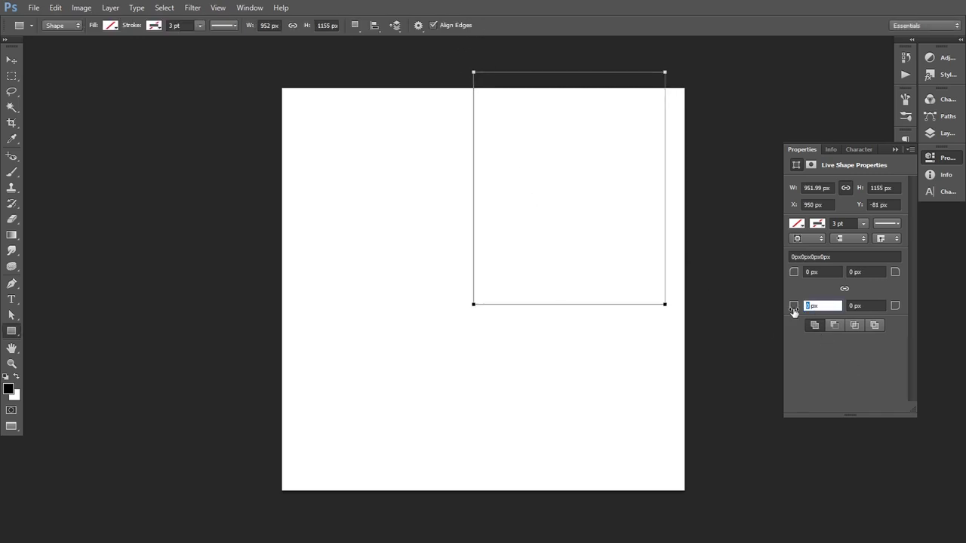
{"action": "type", "text": "500"}
{"action": "key", "text": "Tab"}
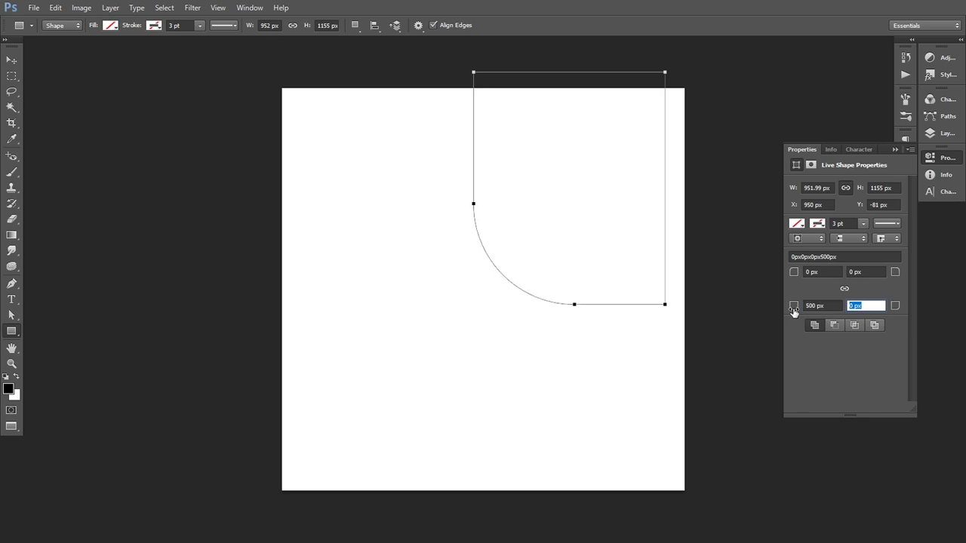
{"action": "type", "text": "500"}
{"action": "key", "text": "Return"}
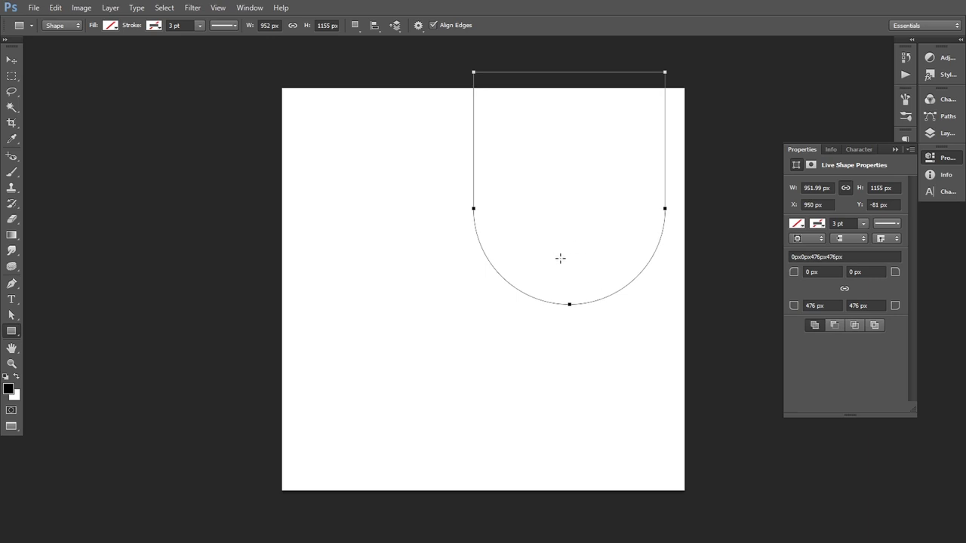
Step: Fill the shape yellow and duplicate the Rectangle 1 layer
{"action": "left_click", "coordinate": [796, 224]}
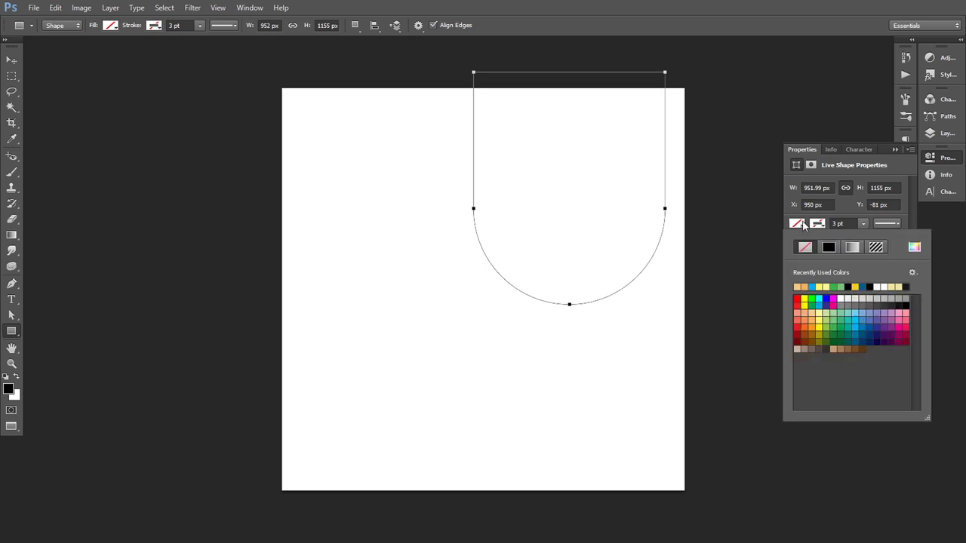
{"action": "left_click", "coordinate": [805, 300]}
{"action": "left_click", "coordinate": [895, 148]}
{"action": "left_click", "coordinate": [944, 133]}
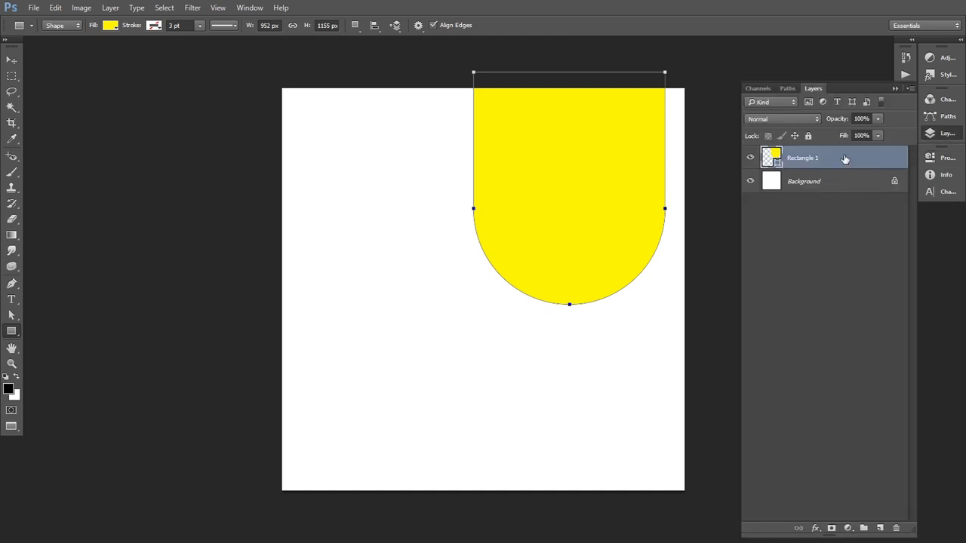
{"action": "mouse_move", "coordinate": [843, 160]}
{"action": "left_mouse_down"}
{"action": "mouse_move", "coordinate": [857, 442]}
{"action": "mouse_move", "coordinate": [880, 527]}
{"action": "left_mouse_up"}
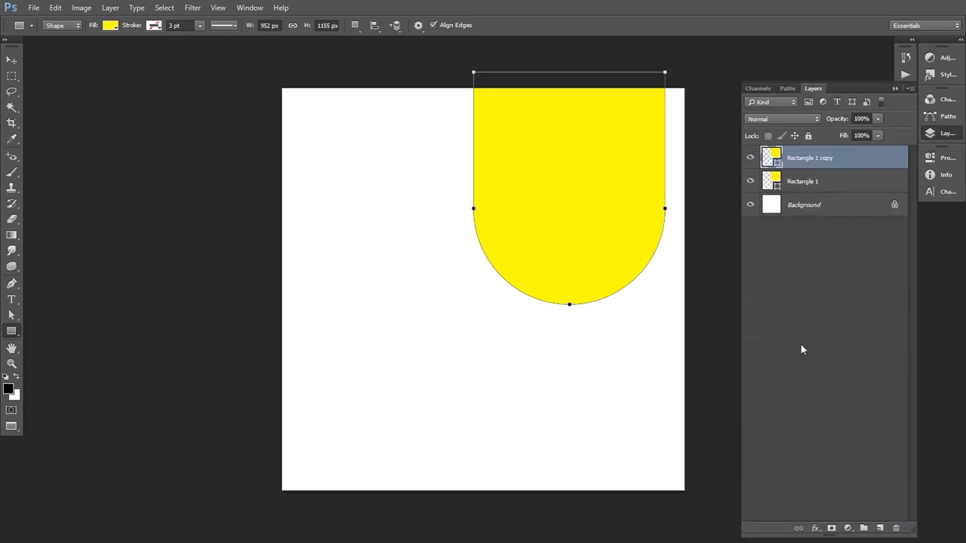
Step: Scale Rectangle 1 copy to 90% width and 91% height inside the original
{"action": "key", "text": "v"}
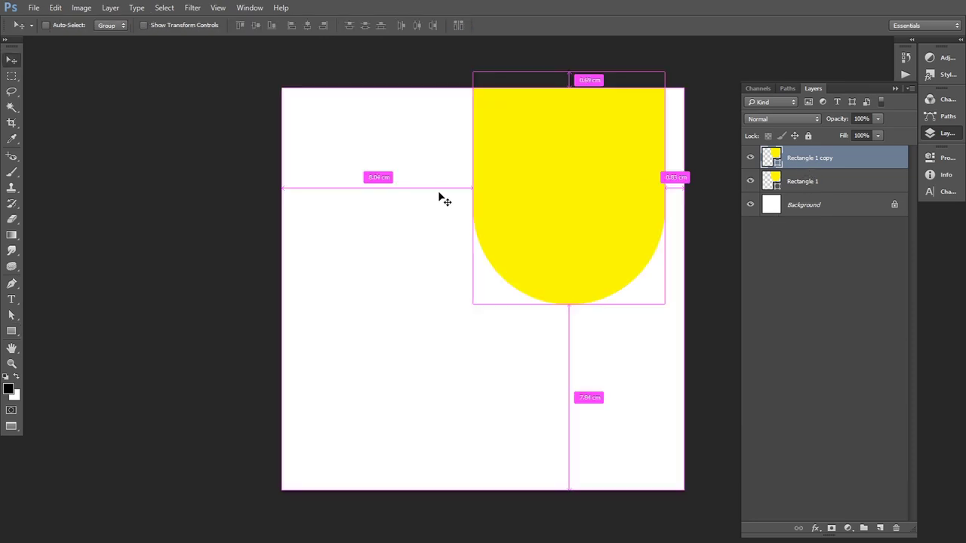
{"action": "key", "text": "ctrl+t"}
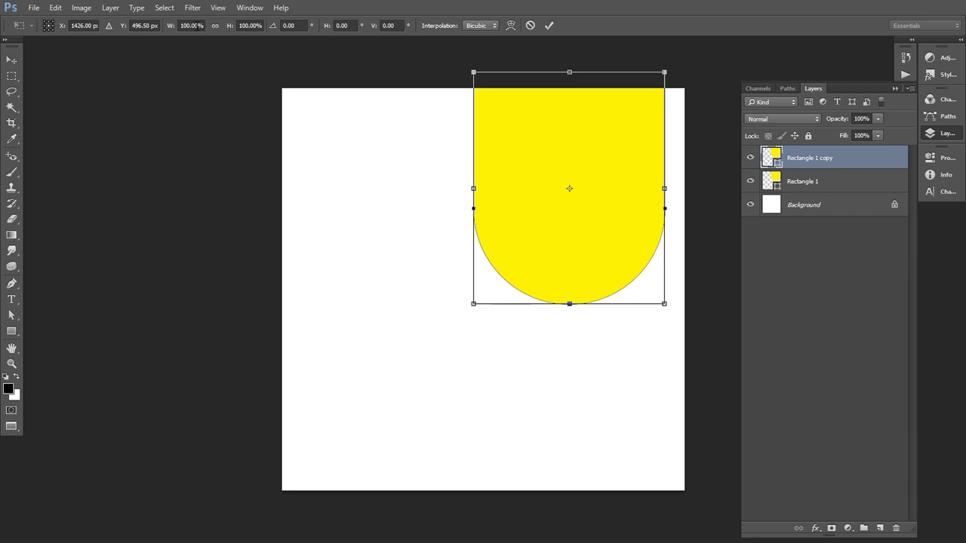
{"action": "left_click", "coordinate": [202, 25]}
{"action": "key", "text": "Down"}
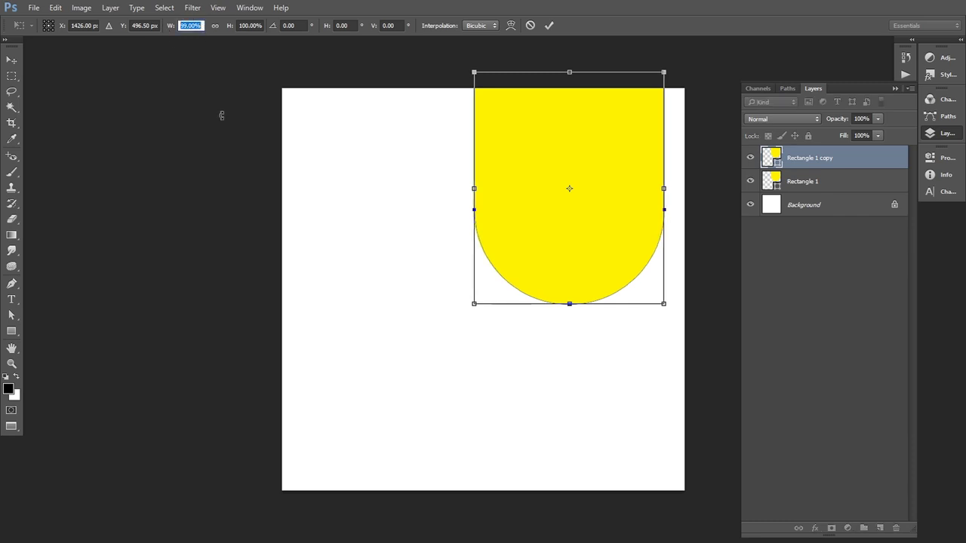
{"action": "key", "text": "Down"}
{"action": "key", "text": "Down"}
{"action": "key", "text": "Down"}
{"action": "key", "text": "Down"}
{"action": "key", "text": "Down"}
{"action": "key", "text": "Down"}
{"action": "key", "text": "Down"}
{"action": "key", "text": "Down"}
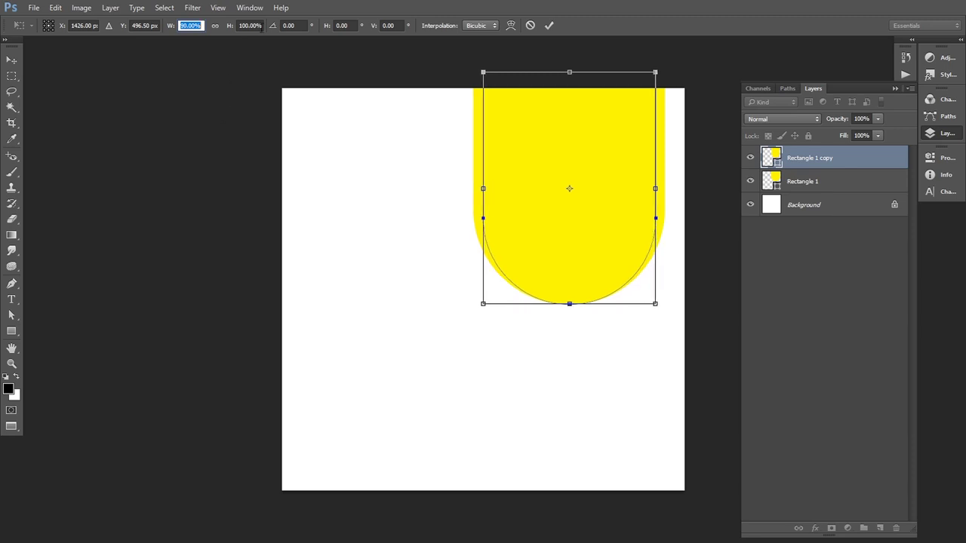
{"action": "key", "text": "Tab"}
{"action": "key", "text": "Down"}
{"action": "key", "text": "Down"}
{"action": "key", "text": "Down"}
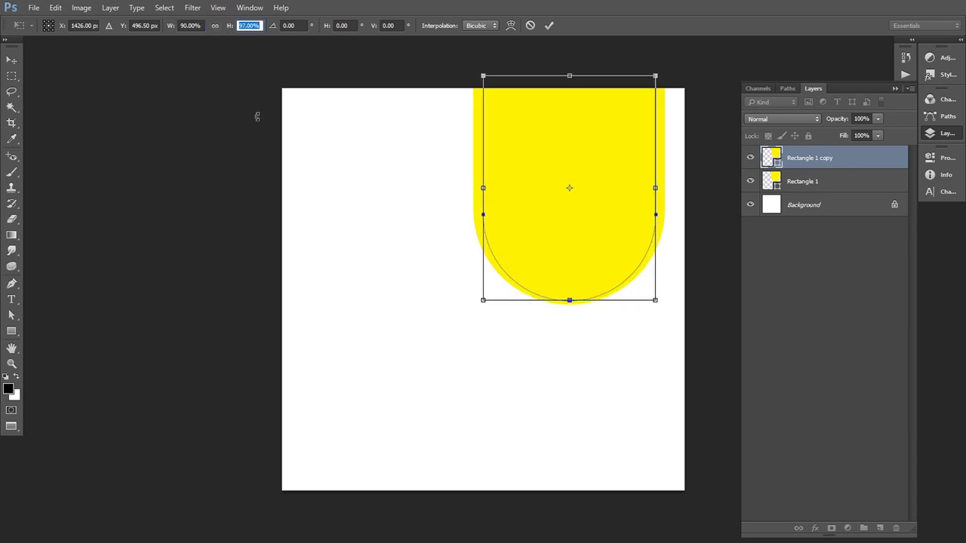
{"action": "key", "text": "Down"}
{"action": "key", "text": "Down"}
{"action": "key", "text": "Down"}
{"action": "key", "text": "Down"}
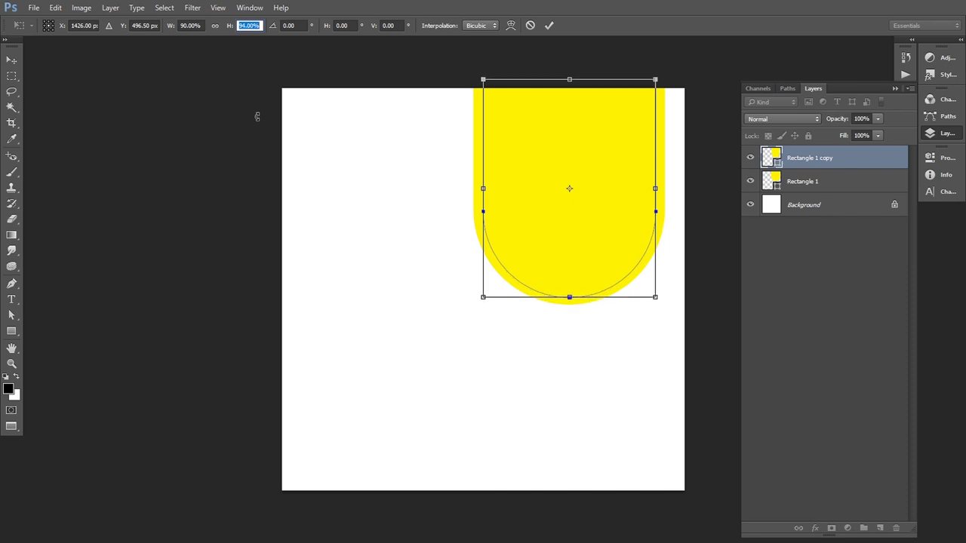
{"action": "key", "text": "Down"}
{"action": "key", "text": "Down"}
{"action": "key", "text": "Up"}
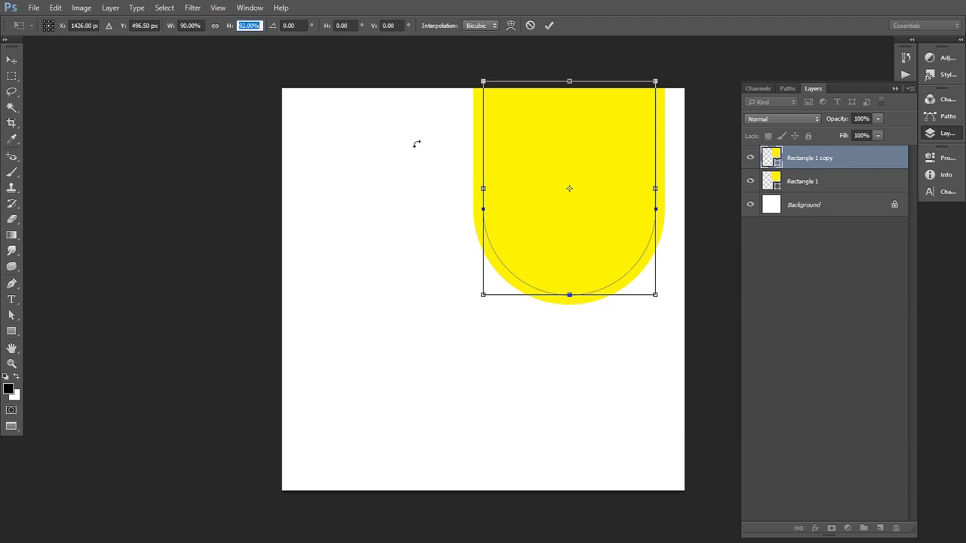
{"action": "key", "text": "Down"}
{"action": "key", "text": "Down"}
{"action": "key", "text": "Up"}
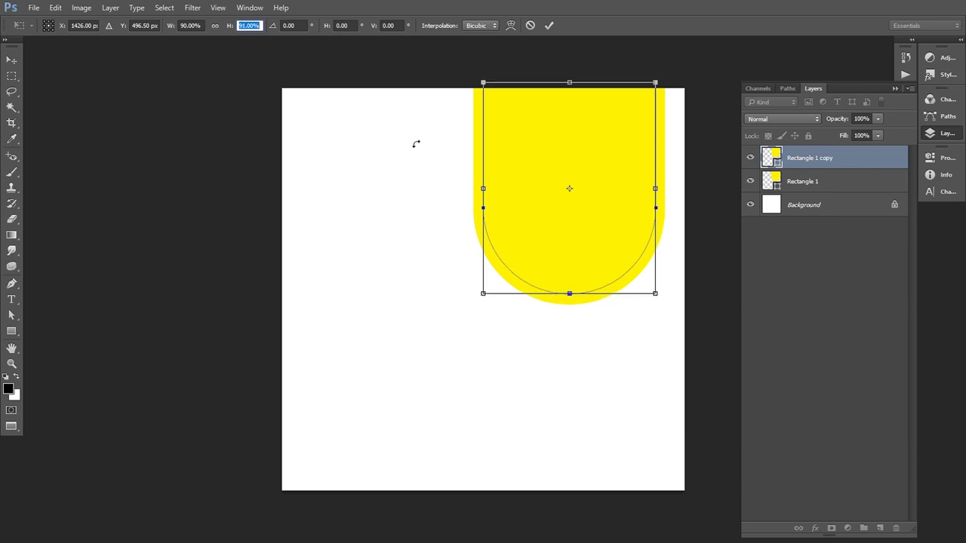
{"action": "key", "text": "Up"}
{"action": "left_click", "coordinate": [549, 26]}
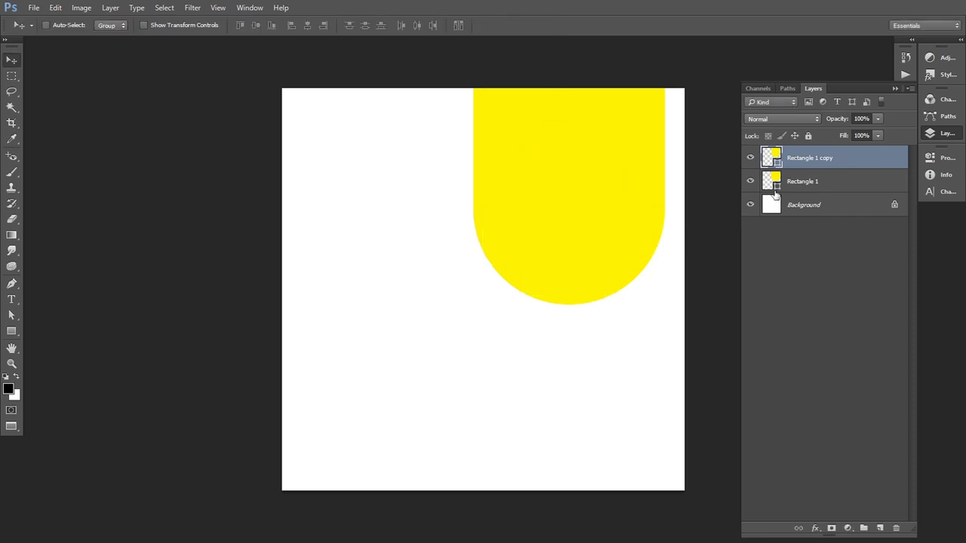
Step: Change the inner Rectangle 1 copy fill to grey
{"action": "double_click", "coordinate": [771, 158]}
{"action": "left_click", "coordinate": [642, 336]}
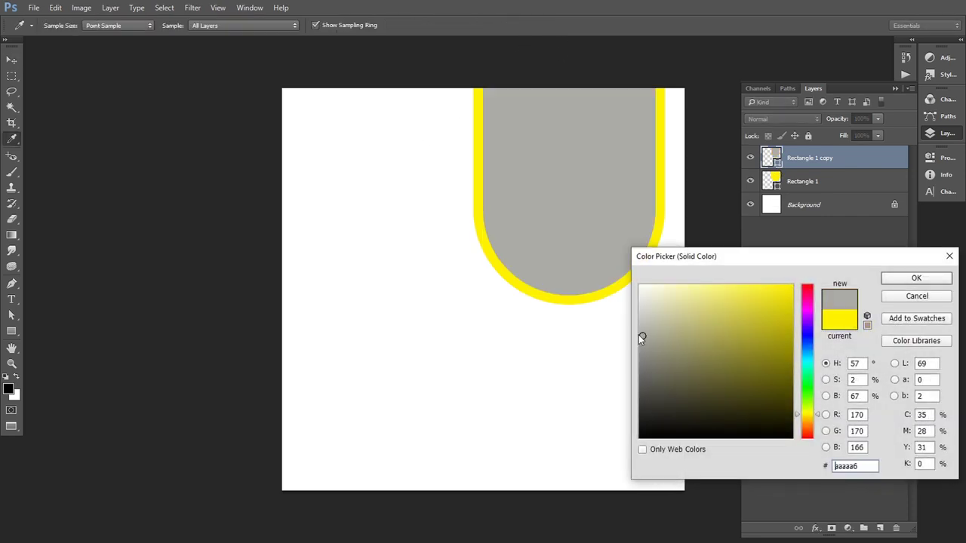
{"action": "left_click", "coordinate": [916, 277]}
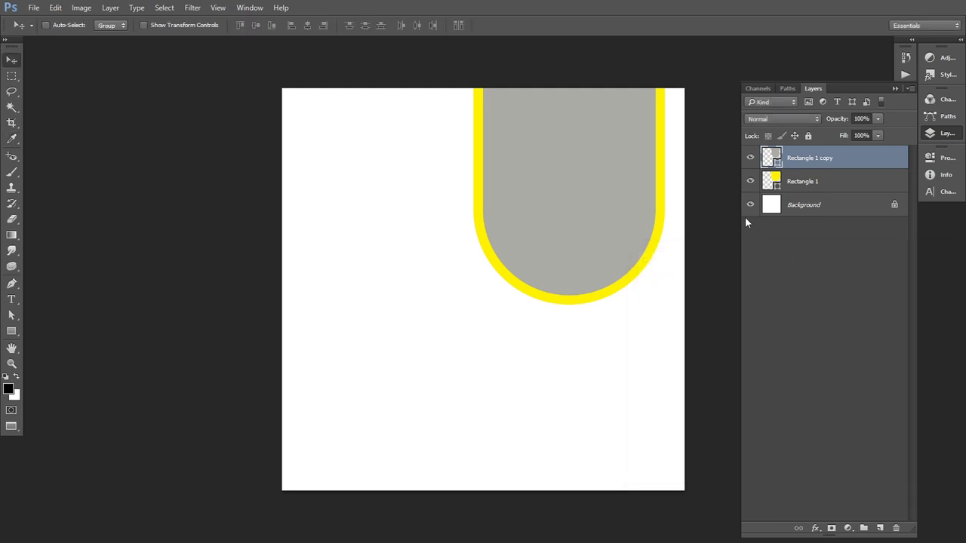
Step: Recolour the Rectangle 1 border fill to #fbd118
{"action": "left_click", "coordinate": [866, 183]}
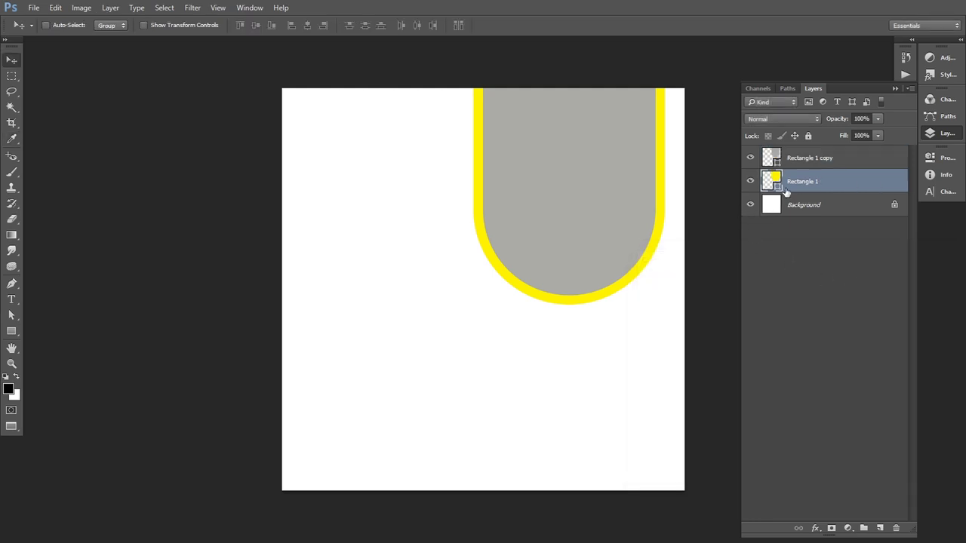
{"action": "double_click", "coordinate": [777, 188]}
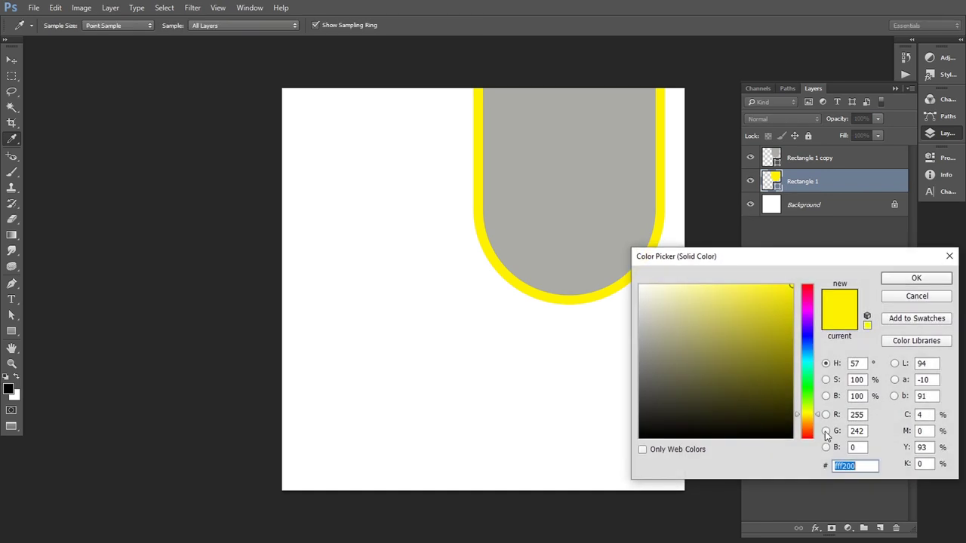
{"action": "type", "text": "fbd"}
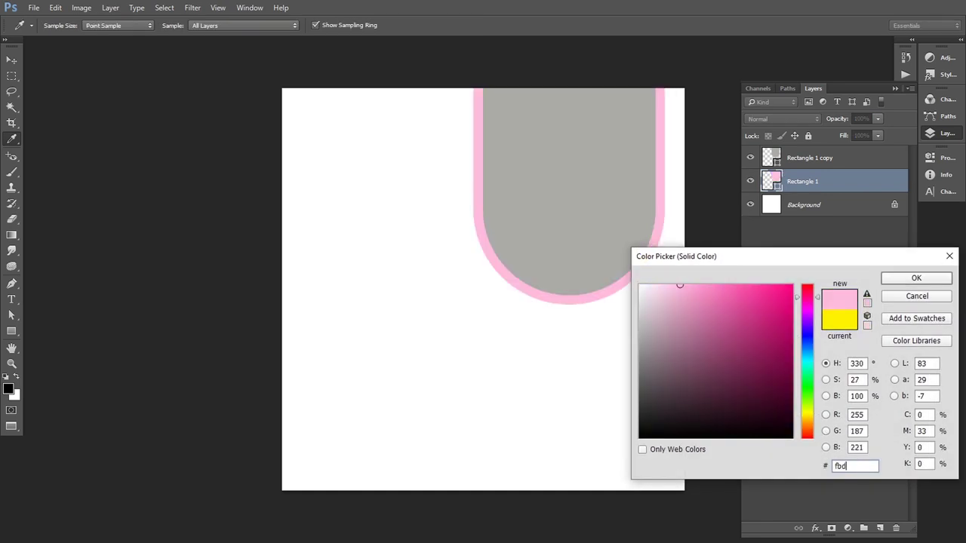
{"action": "type", "text": "118"}
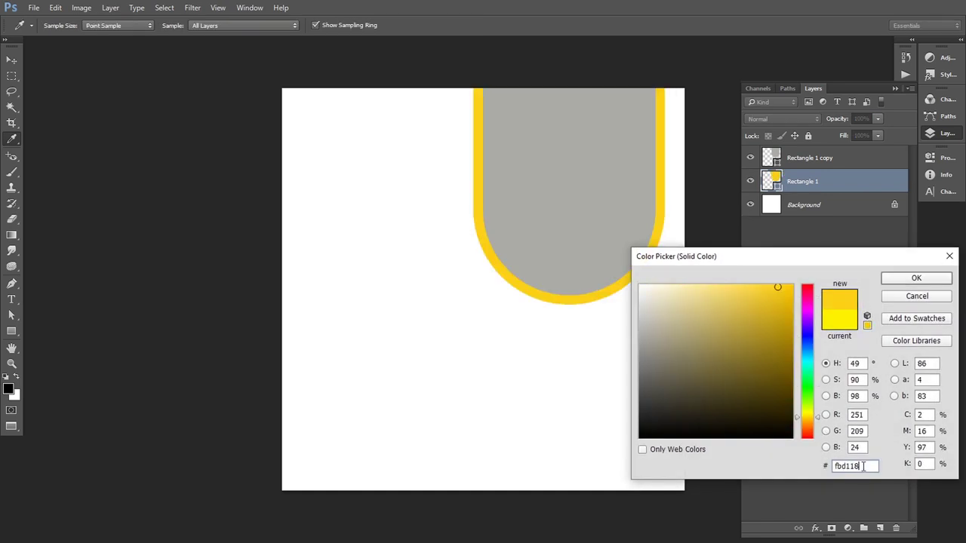
{"action": "left_click", "coordinate": [916, 279]}
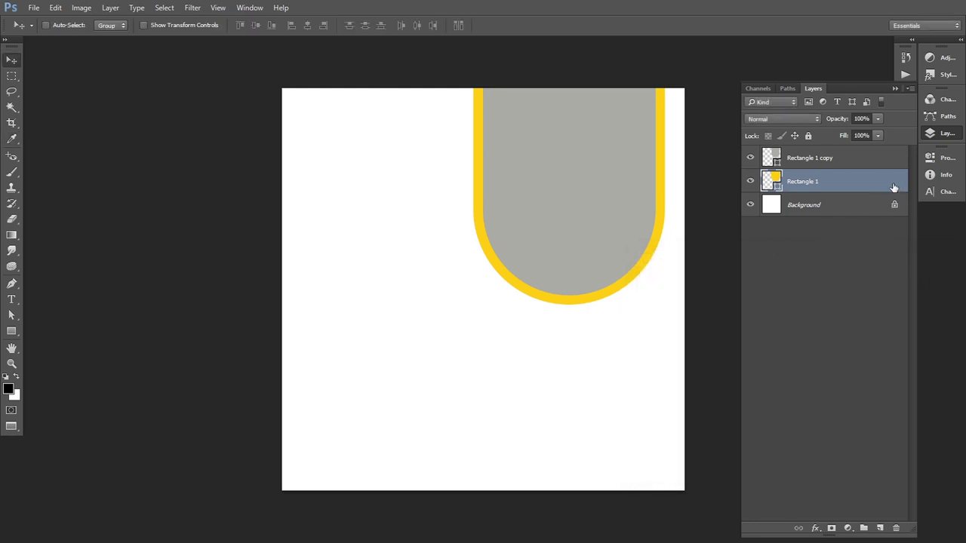
{"action": "double_click", "coordinate": [893, 188]}
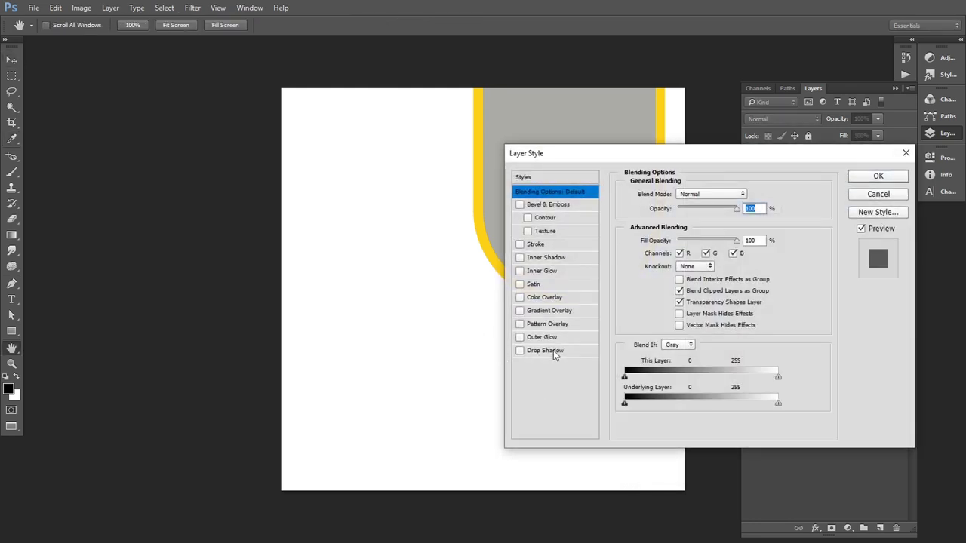
Step: Add a #ddae1f drop shadow: 100% opacity, 40° angle, 34 px distance, size 0
{"action": "left_click", "coordinate": [553, 352]}
{"action": "left_click_drag", "start_coordinate": [600, 158], "coordinate": [583, 242]}
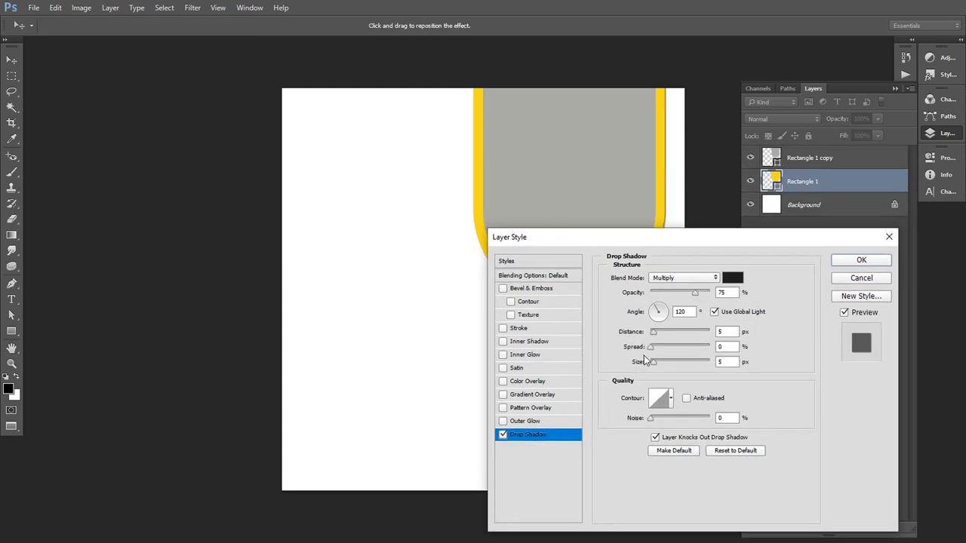
{"action": "left_click_drag", "start_coordinate": [702, 296], "coordinate": [728, 295]}
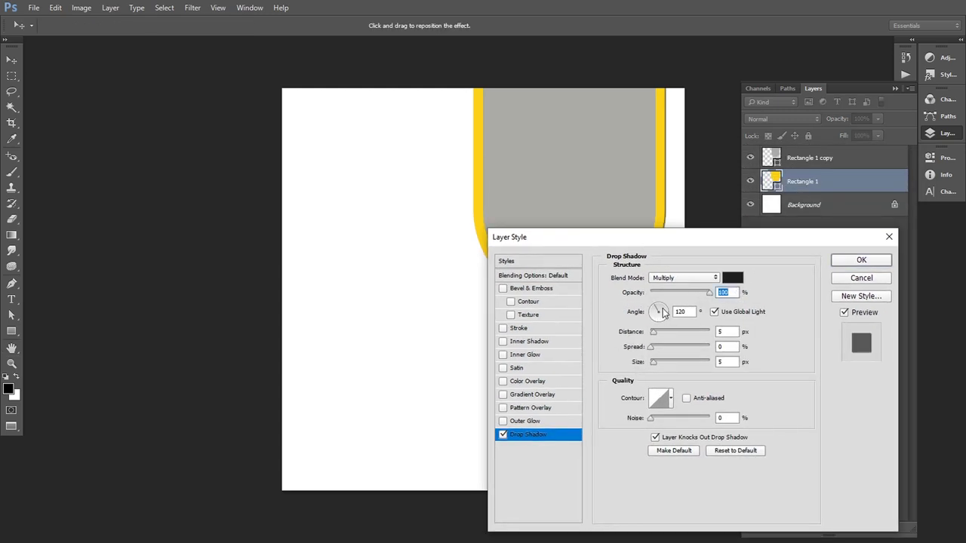
{"action": "mouse_move", "coordinate": [662, 317]}
{"action": "left_mouse_down"}
{"action": "mouse_move", "coordinate": [671, 336]}
{"action": "mouse_move", "coordinate": [638, 366]}
{"action": "left_mouse_up"}
{"action": "left_click", "coordinate": [730, 280]}
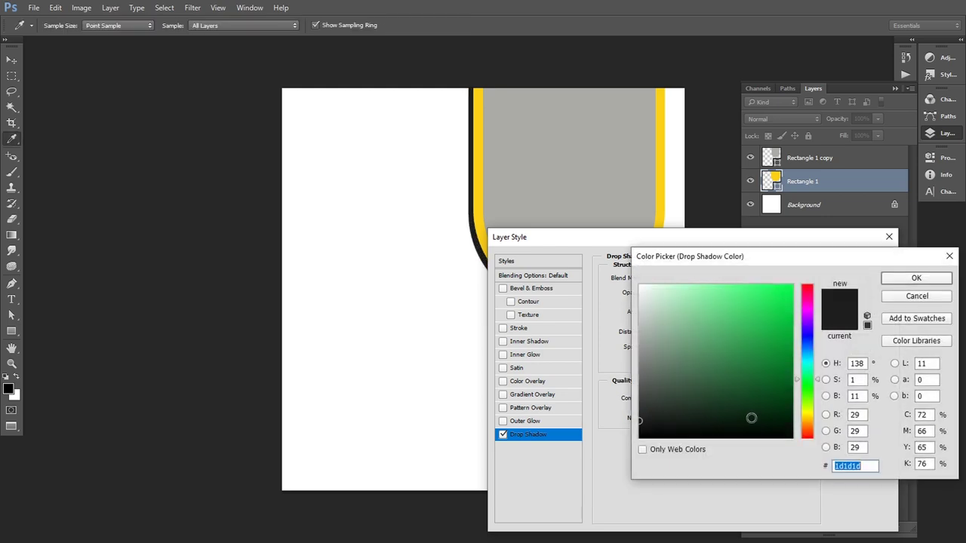
{"action": "type", "text": "dda"}
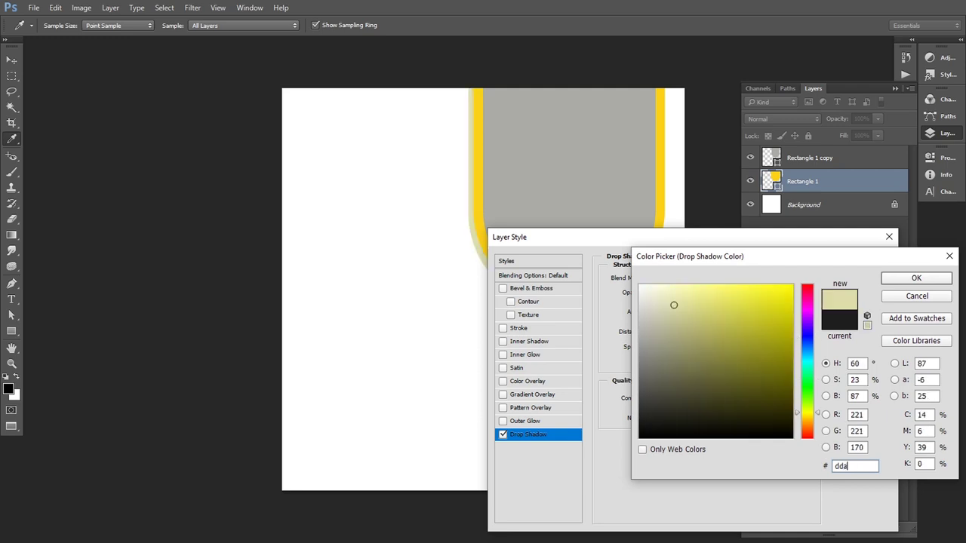
{"action": "type", "text": "e1"}
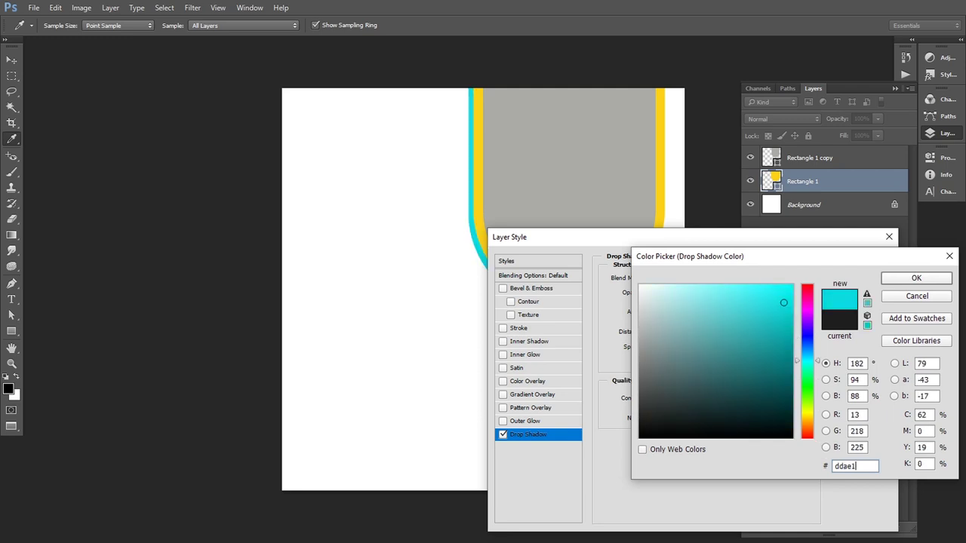
{"action": "type", "text": "f"}
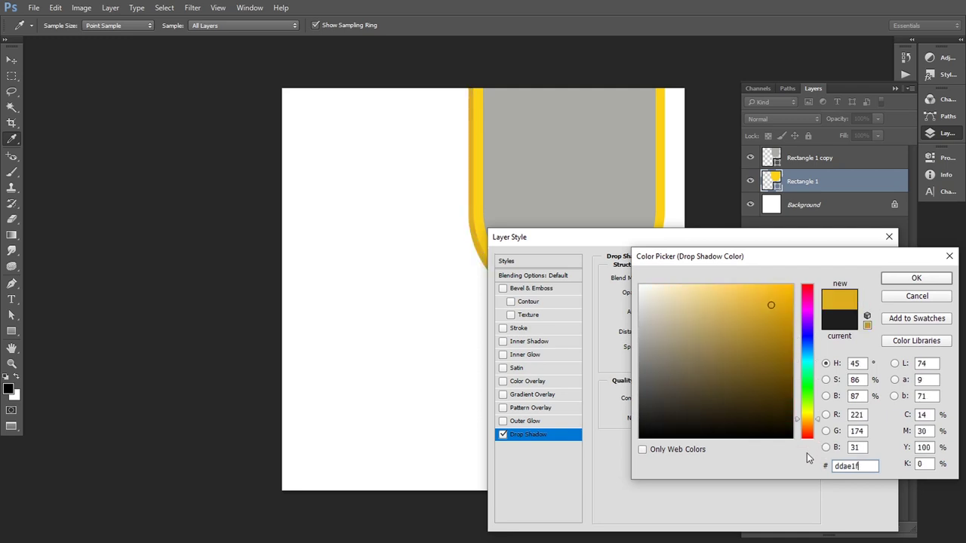
{"action": "left_click", "coordinate": [899, 279]}
{"action": "left_click_drag", "start_coordinate": [718, 248], "coordinate": [693, 338]}
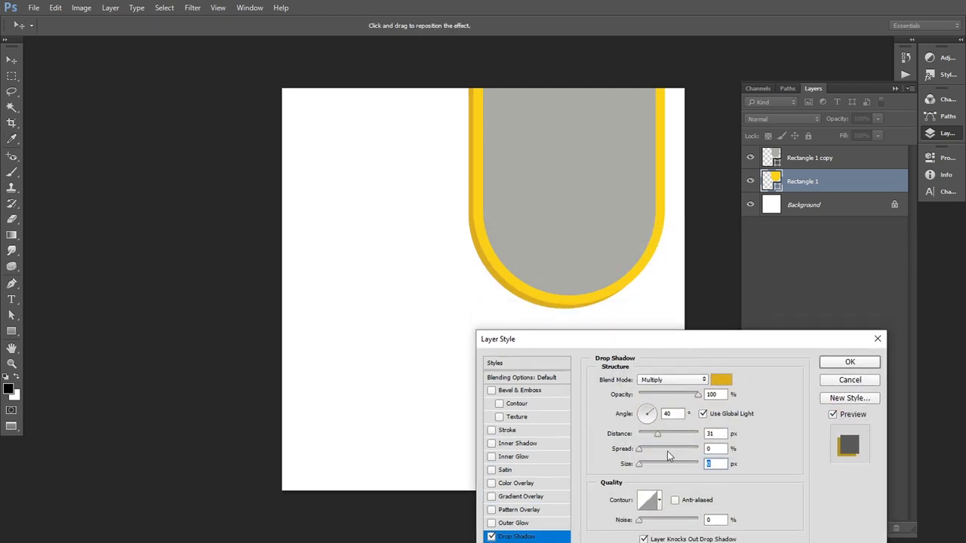
{"action": "left_click_drag", "start_coordinate": [656, 434], "coordinate": [660, 435]}
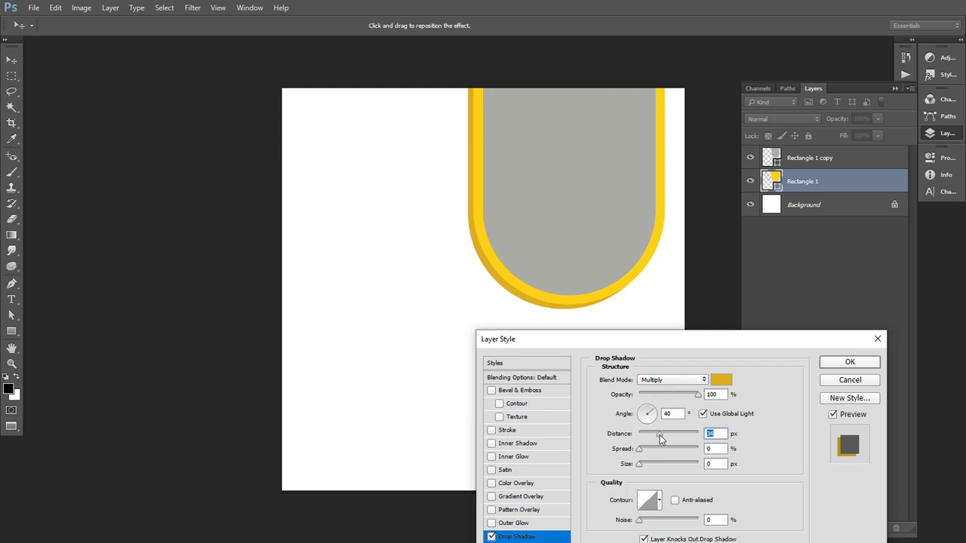
{"action": "left_click", "coordinate": [848, 366]}
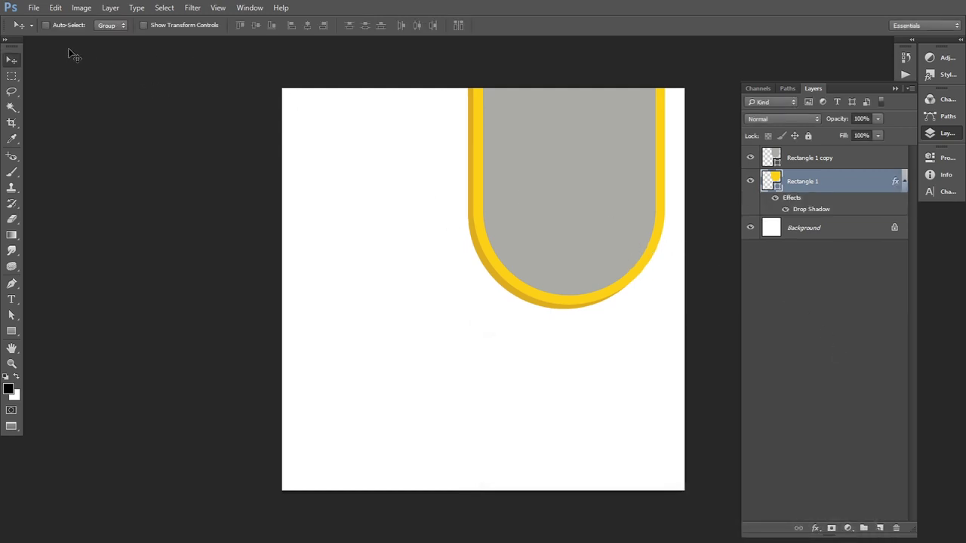
Step: Place the Image photo from Desktop > aaaa as an embedded layer
{"action": "left_click", "coordinate": [33, 11]}
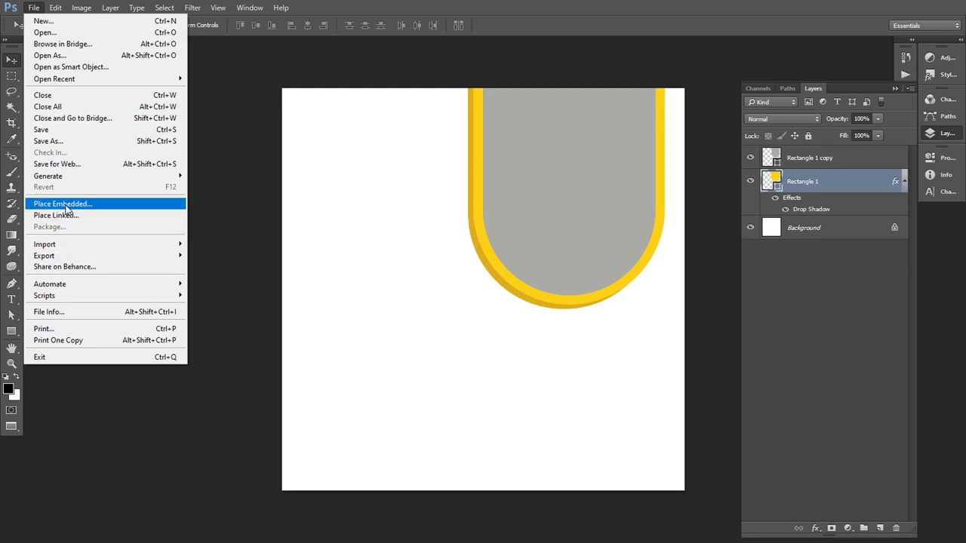
{"action": "left_click", "coordinate": [76, 204]}
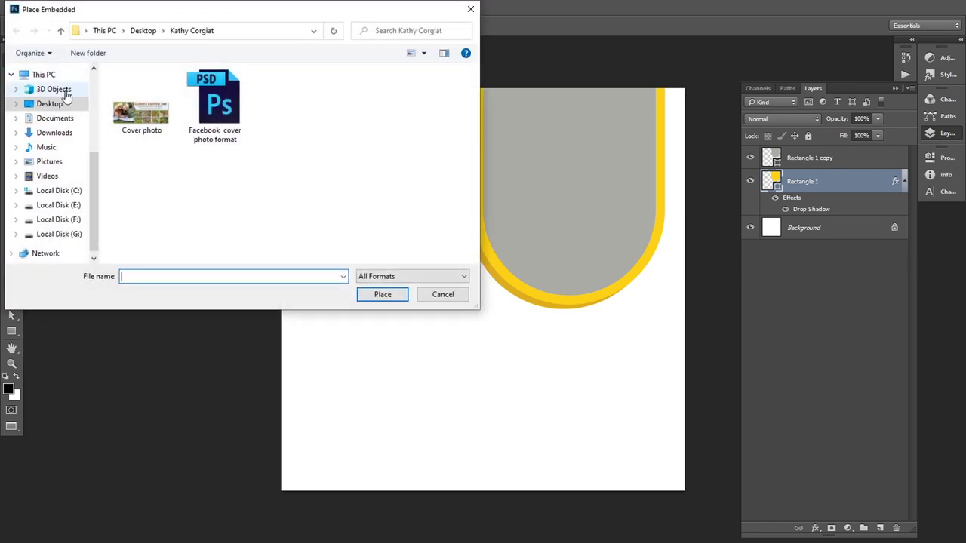
{"action": "left_click", "coordinate": [52, 108]}
{"action": "left_click_drag", "start_coordinate": [469, 125], "coordinate": [474, 72]}
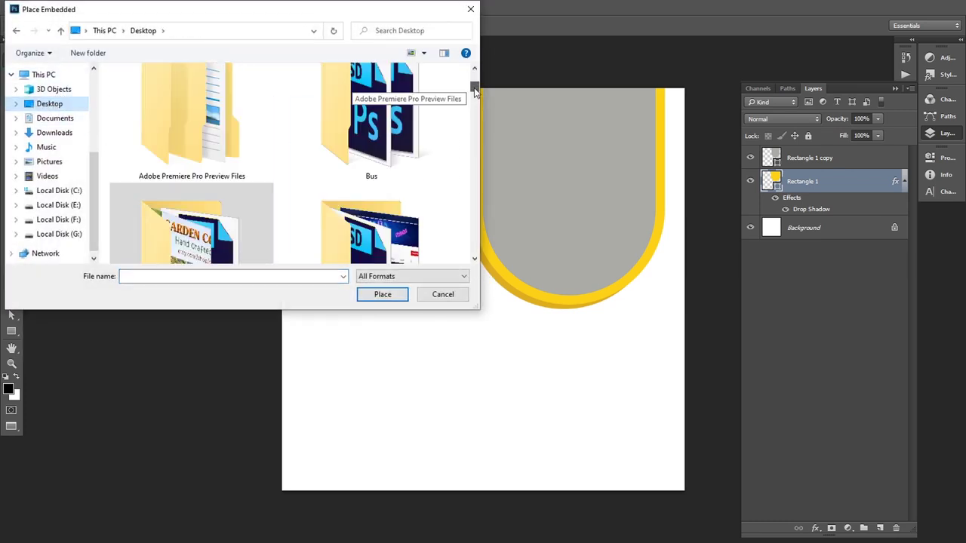
{"action": "double_click", "coordinate": [219, 162]}
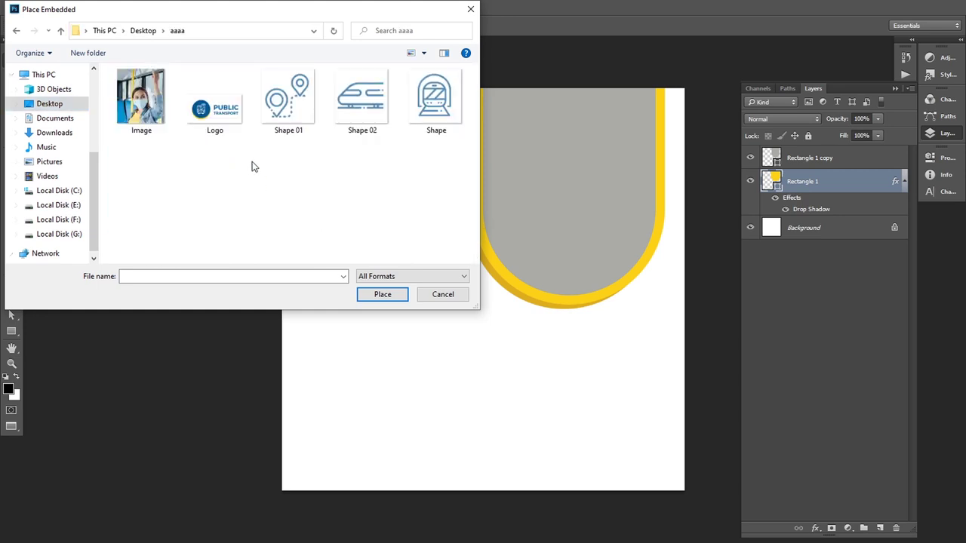
{"action": "left_click", "coordinate": [141, 97]}
{"action": "left_click", "coordinate": [381, 294]}
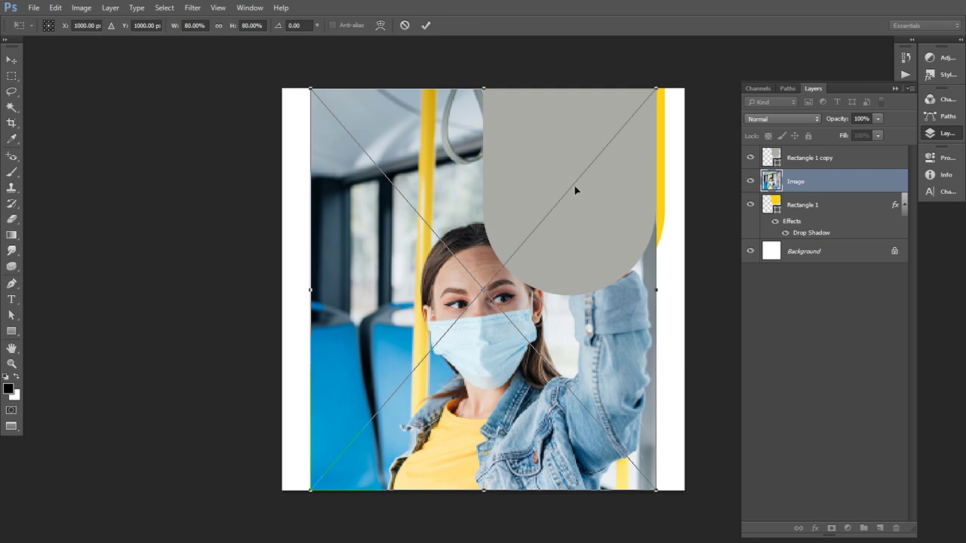
Step: Scale the photo to about 46% and position it over the pill shape
{"action": "left_click_drag", "start_coordinate": [574, 190], "coordinate": [623, 141]}
{"action": "left_click_drag", "start_coordinate": [701, 83], "coordinate": [605, 184]}
{"action": "left_click_drag", "start_coordinate": [515, 368], "coordinate": [551, 300]}
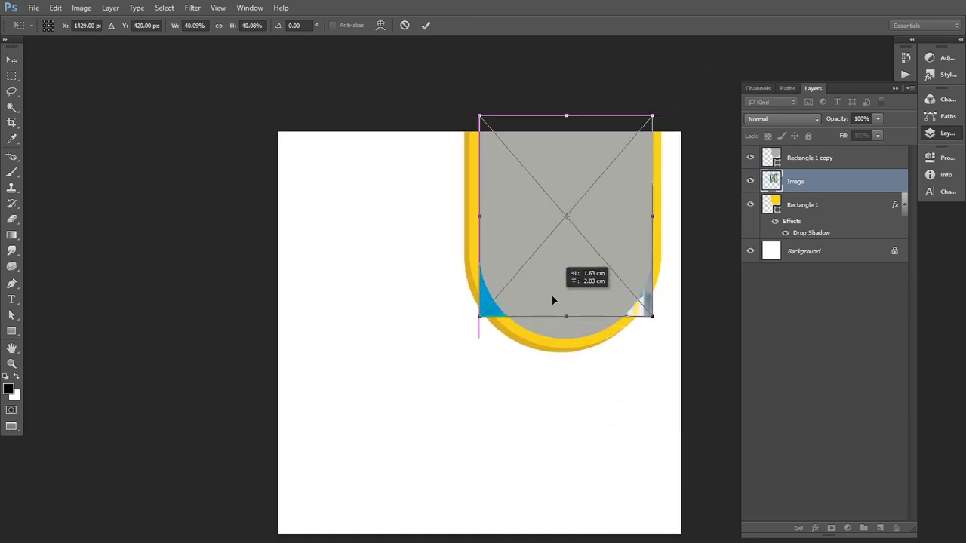
{"action": "left_click_drag", "start_coordinate": [652, 315], "coordinate": [665, 332]}
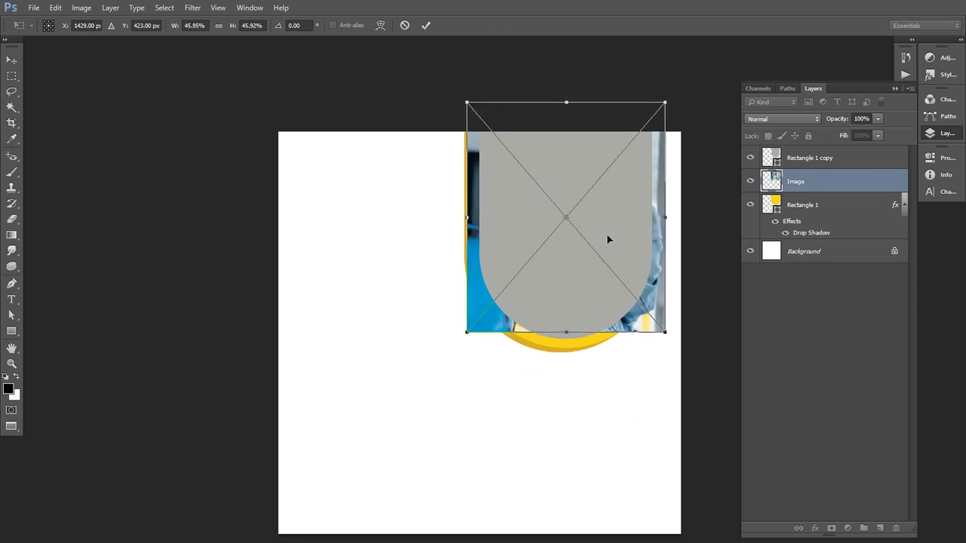
{"action": "left_click_drag", "start_coordinate": [608, 239], "coordinate": [608, 250]}
{"action": "left_click", "coordinate": [425, 25]}
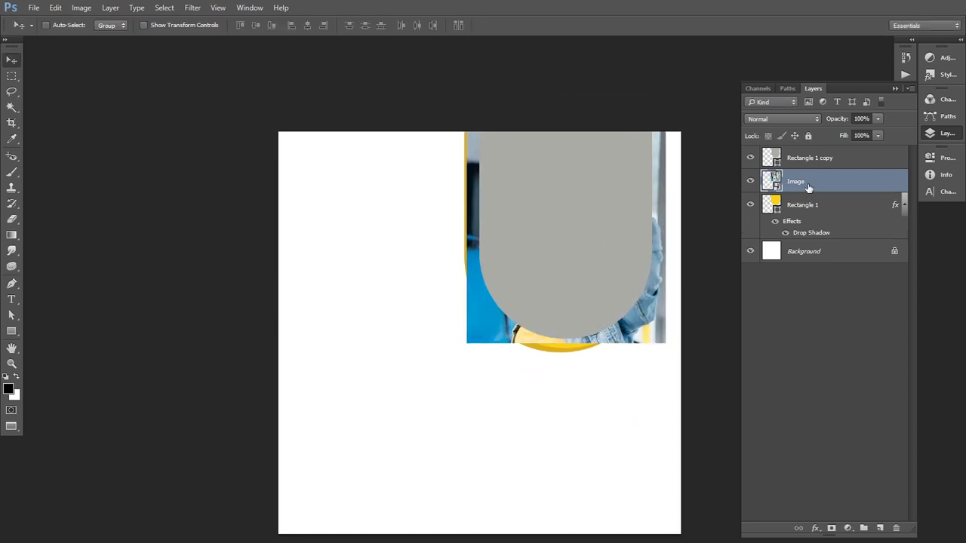
Step: Clip the Image layer to Rectangle 1 copy and rescale it to about 43.5% in the frame
{"action": "left_click_drag", "start_coordinate": [807, 186], "coordinate": [799, 163]}
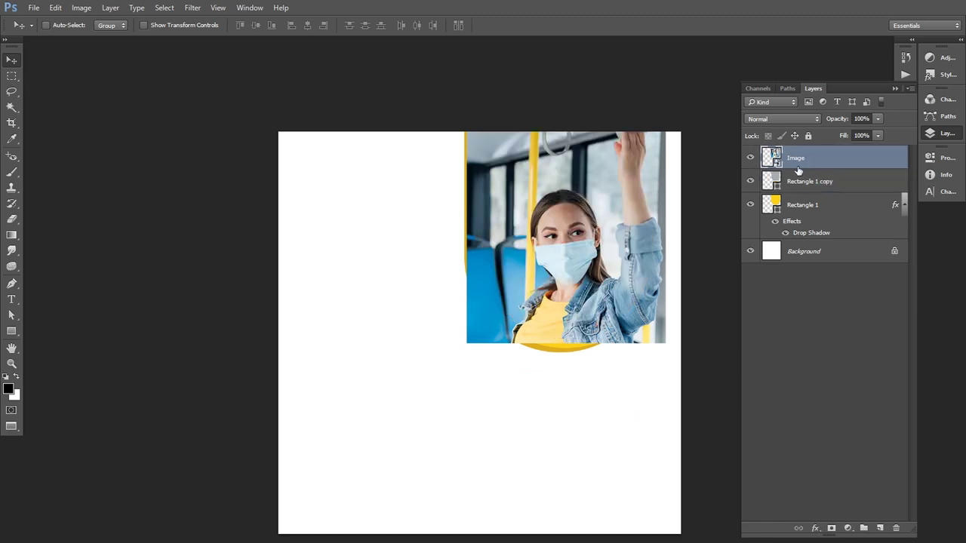
{"action": "left_click", "coordinate": [798, 169], "text": "alt"}
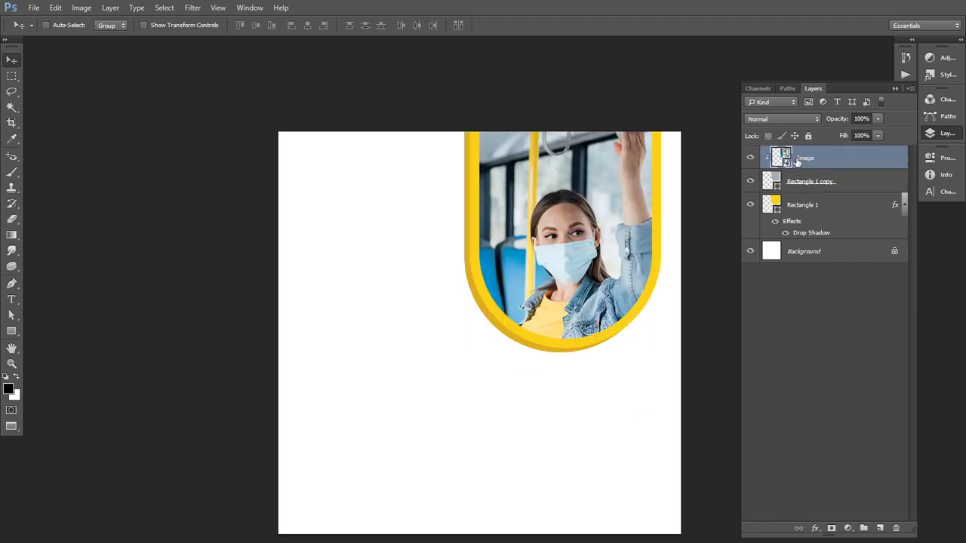
{"action": "key", "text": "ctrl+t"}
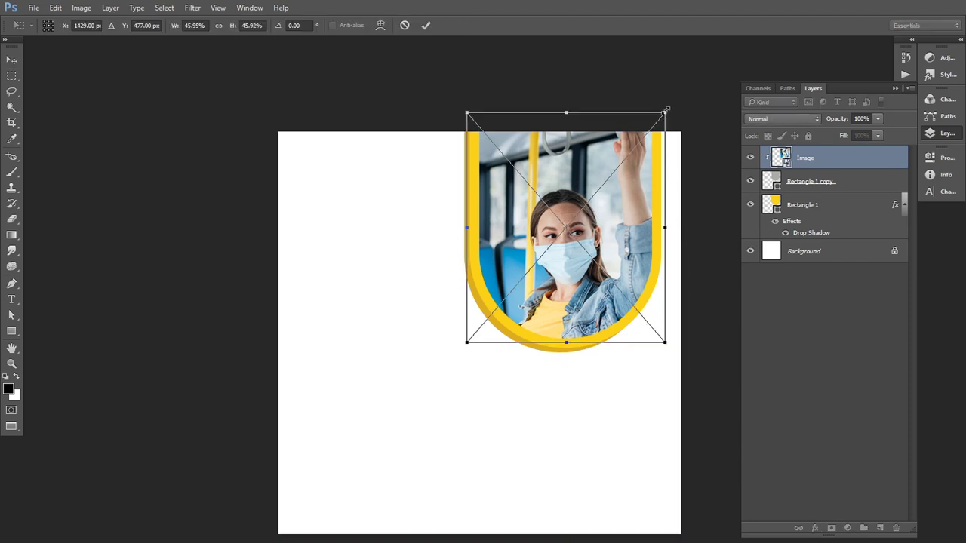
{"action": "left_click_drag", "start_coordinate": [666, 110], "coordinate": [661, 117]}
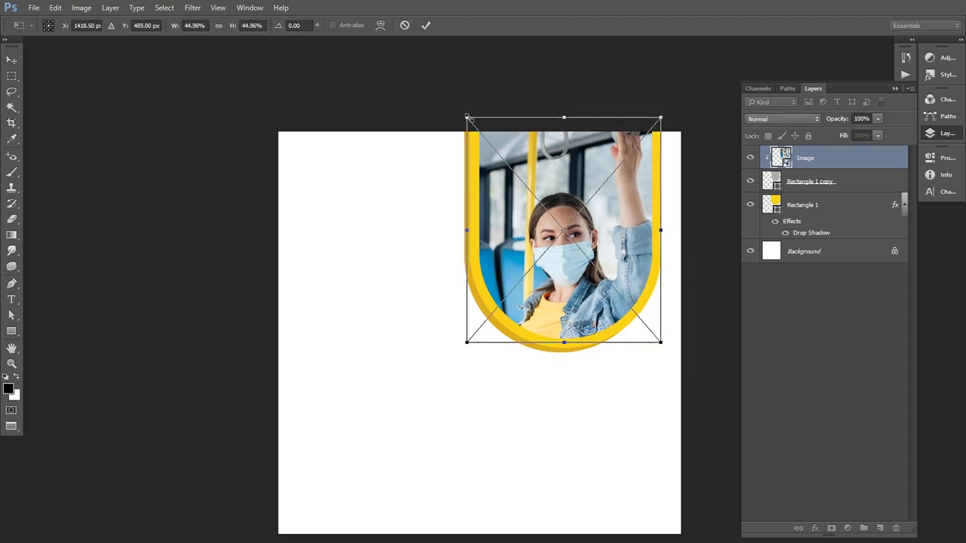
{"action": "left_click_drag", "start_coordinate": [468, 118], "coordinate": [477, 121]}
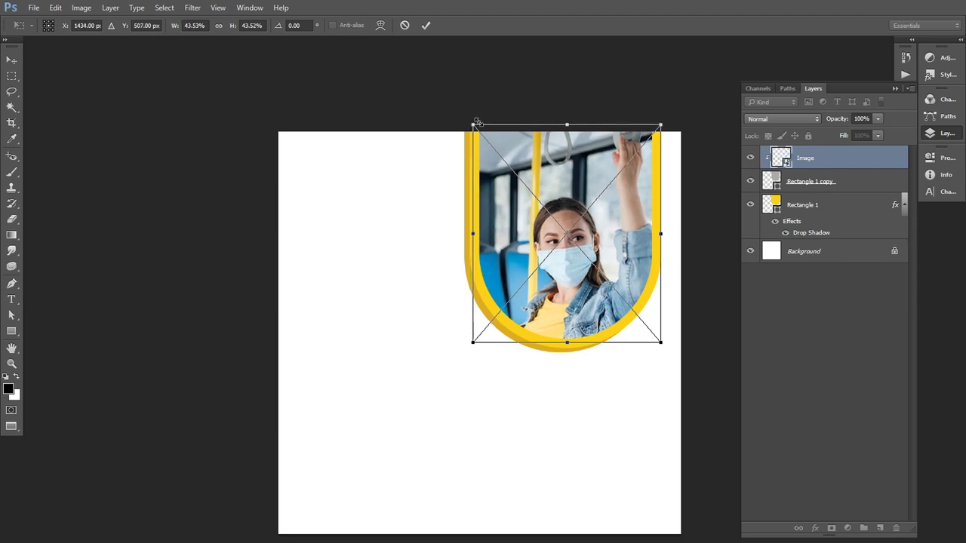
{"action": "key", "text": "Down"}
{"action": "key", "text": "Down"}
{"action": "key", "text": "Down"}
{"action": "key", "text": "Down"}
{"action": "key", "text": "Down"}
{"action": "key", "text": "Down"}
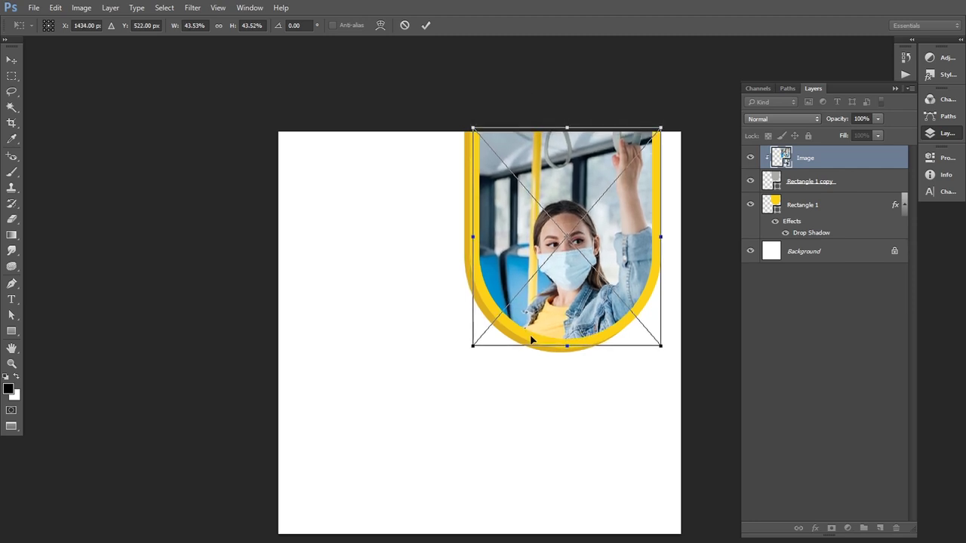
{"action": "key", "text": "Down"}
{"action": "key", "text": "Down"}
{"action": "key", "text": "Down"}
{"action": "key", "text": "Up"}
{"action": "key", "text": "Up"}
{"action": "key", "text": "Up"}
{"action": "key", "text": "Up"}
{"action": "key", "text": "Up"}
{"action": "key", "text": "Up"}
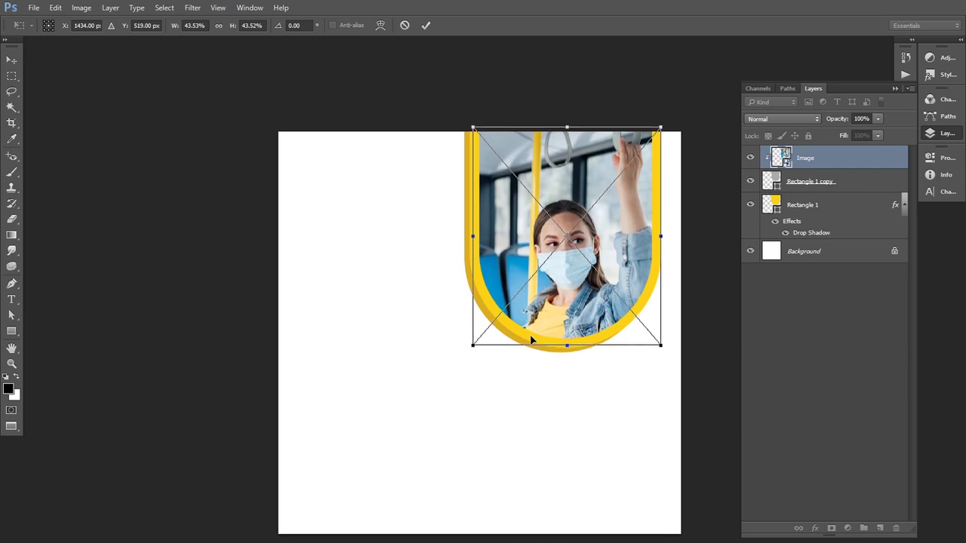
{"action": "left_click", "coordinate": [426, 28]}
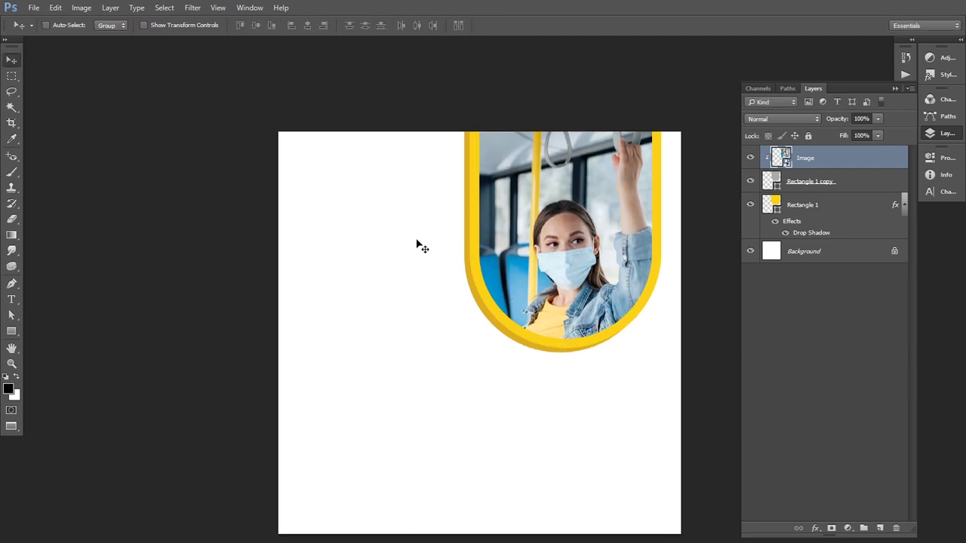
Step: Draw a tall cyan rectangle, about 412 × 1159 px, left of the photo frame
{"action": "left_click_drag", "start_coordinate": [515, 330], "coordinate": [382, 311]}
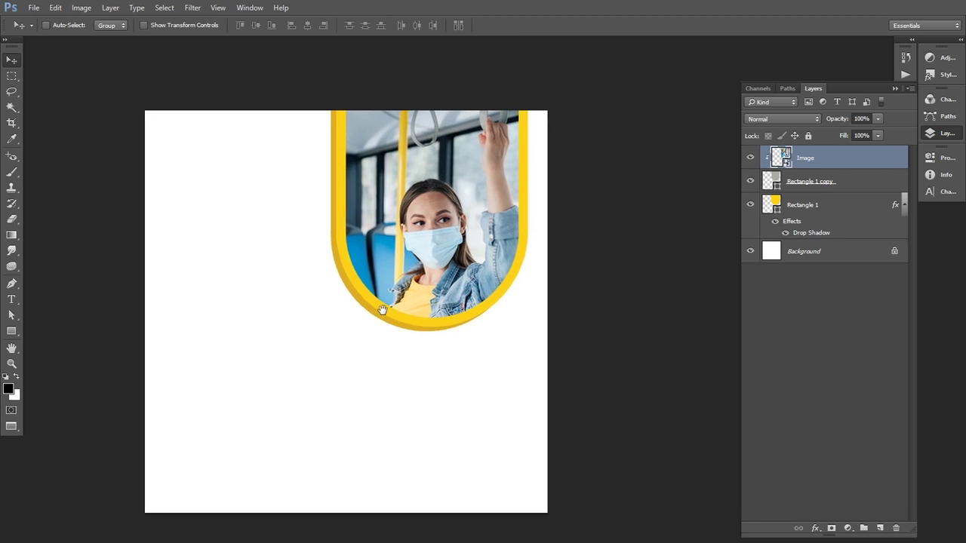
{"action": "left_click", "coordinate": [11, 331]}
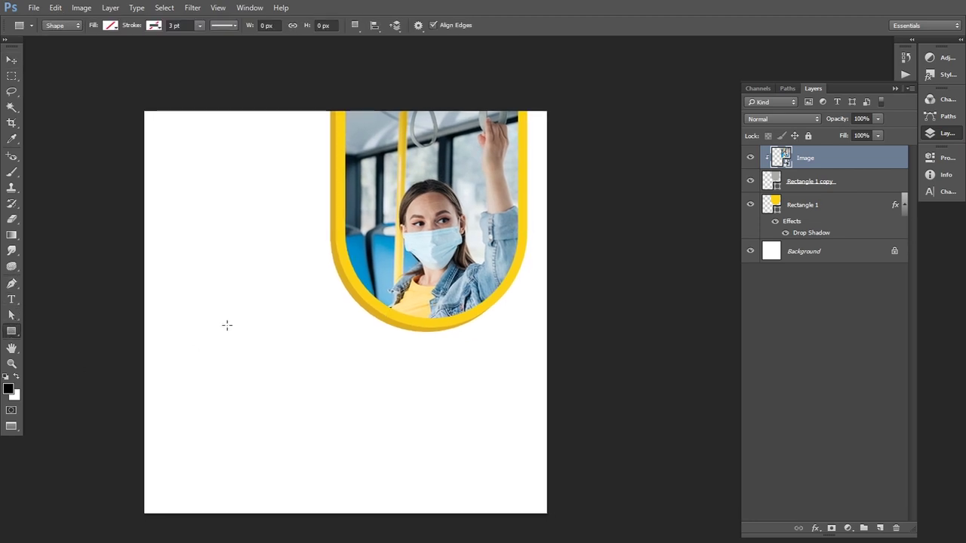
{"action": "mouse_move", "coordinate": [260, 150]}
{"action": "left_mouse_down"}
{"action": "mouse_move", "coordinate": [349, 376]}
{"action": "mouse_move", "coordinate": [341, 383]}
{"action": "left_mouse_up"}
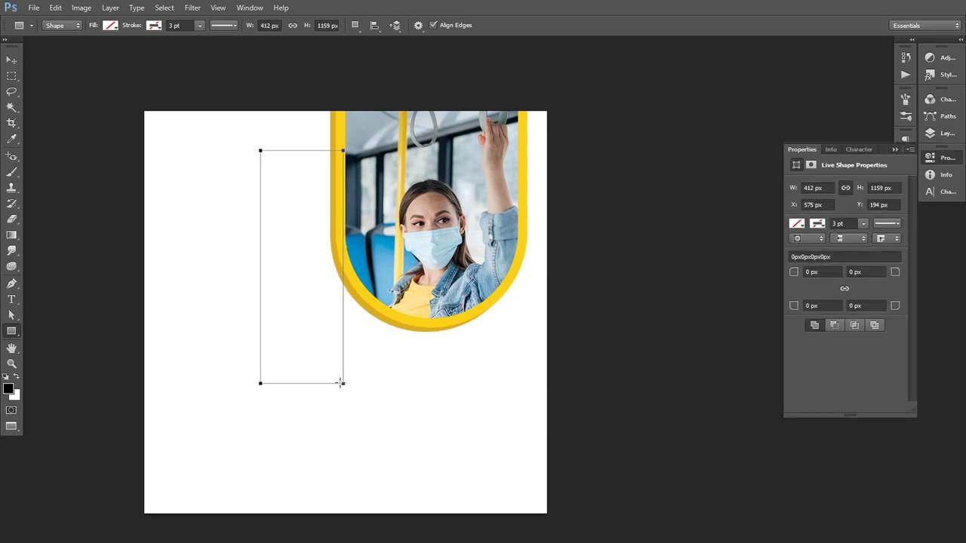
{"action": "left_click", "coordinate": [797, 225]}
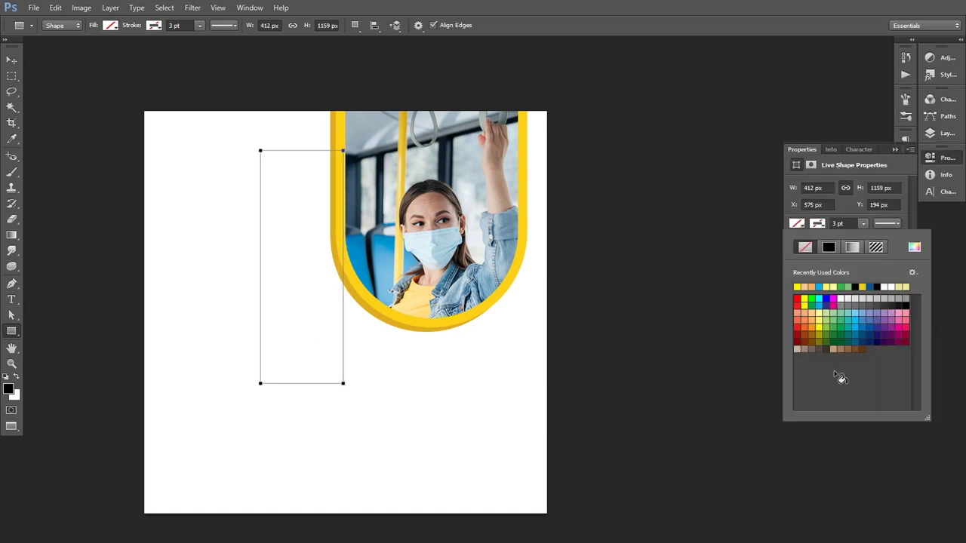
{"action": "left_click", "coordinate": [820, 286]}
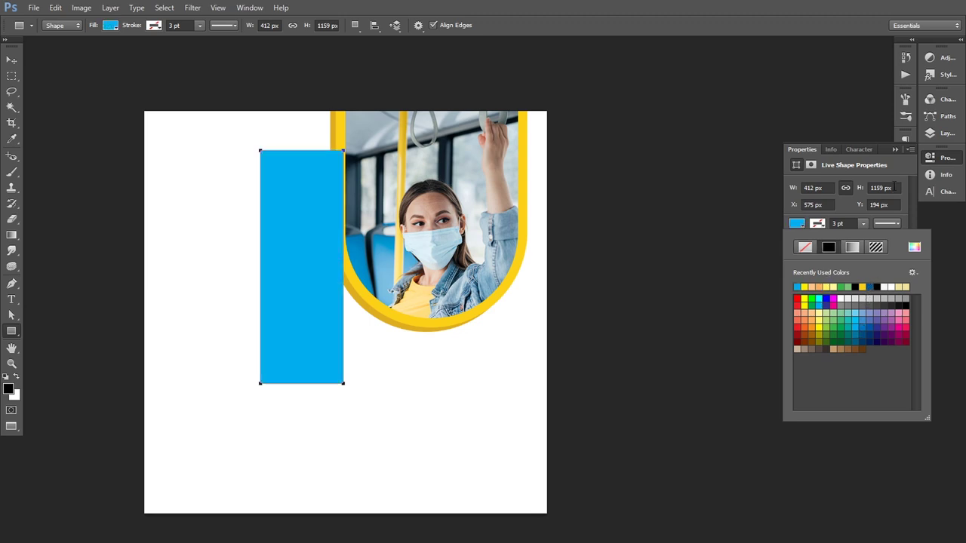
{"action": "left_click", "coordinate": [897, 149]}
{"action": "left_click", "coordinate": [13, 62]}
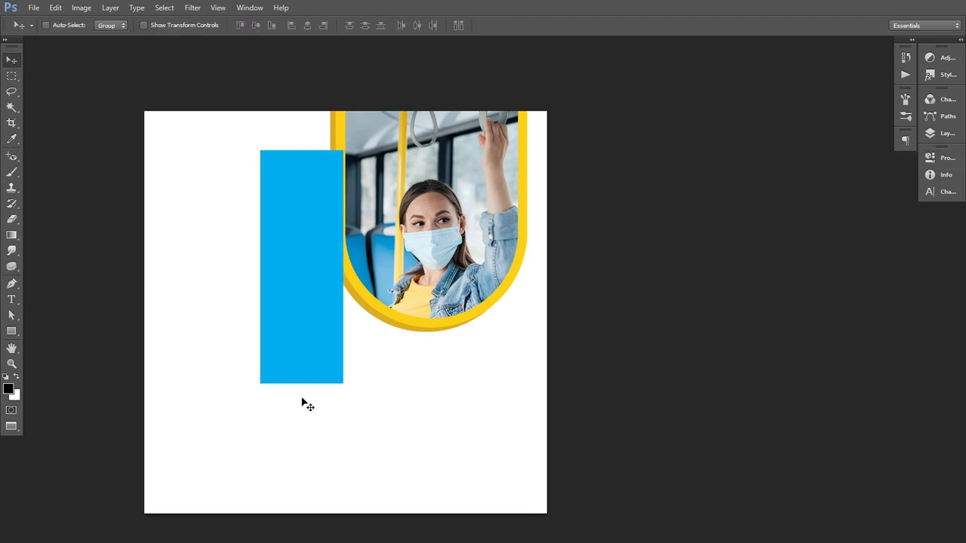
Step: Rotate the cyan rectangle about -43° and stretch it into a diagonal band from the top edge
{"action": "key", "text": "ctrl+t"}
{"action": "left_click_drag", "start_coordinate": [345, 428], "coordinate": [414, 336]}
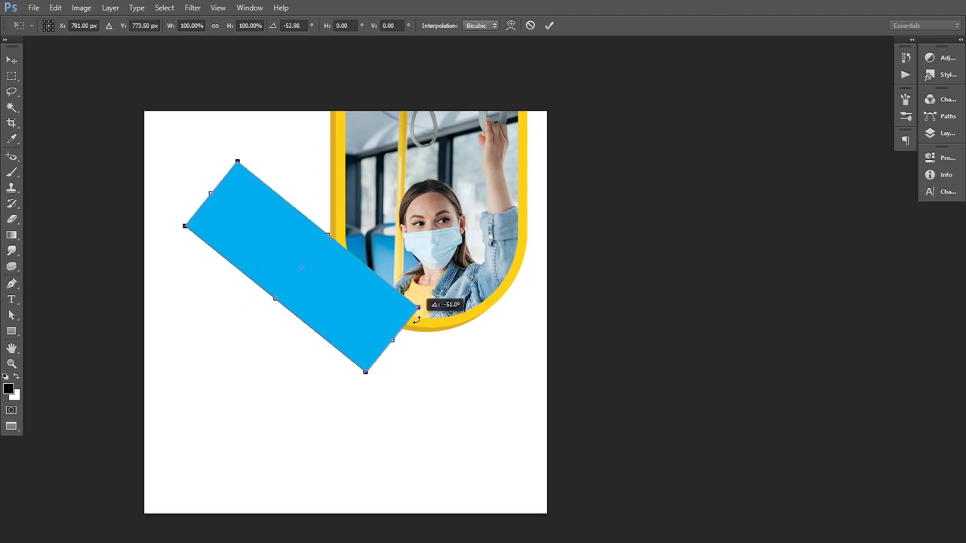
{"action": "left_click_drag", "start_coordinate": [337, 283], "coordinate": [337, 177]}
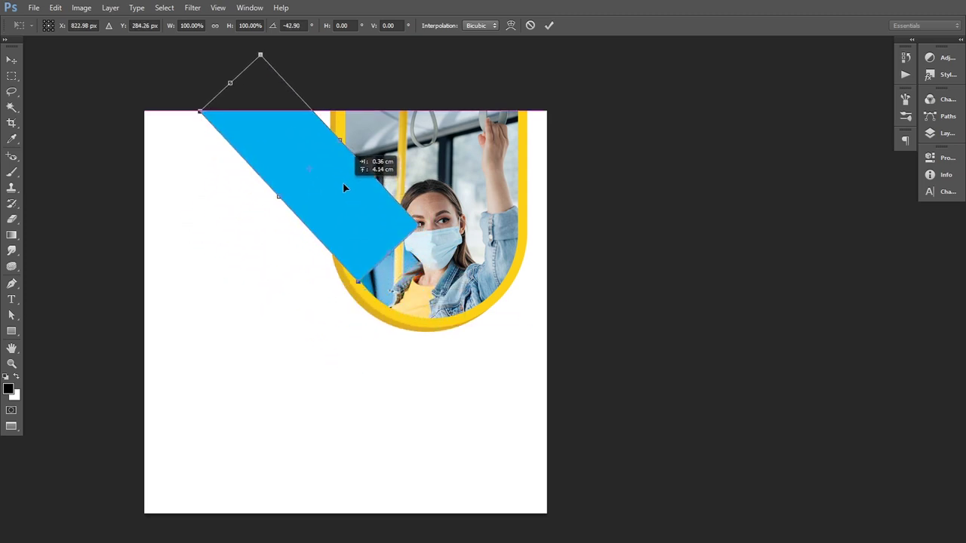
{"action": "left_click_drag", "start_coordinate": [383, 249], "coordinate": [639, 425]}
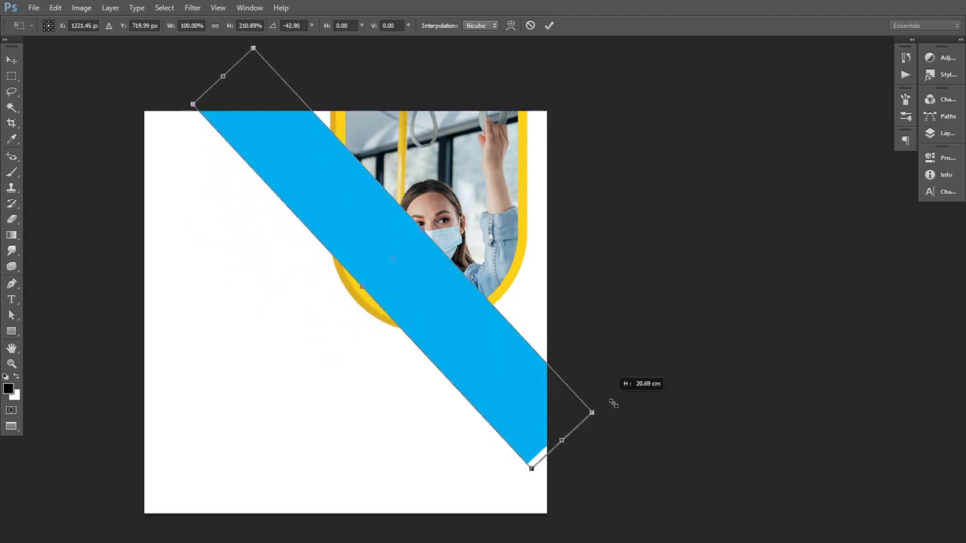
{"action": "left_click", "coordinate": [549, 25]}
{"action": "left_click_drag", "start_coordinate": [398, 274], "coordinate": [403, 217]}
Step: Scale the diagonal cyan band down to about 84%
{"action": "key", "text": "ctrl+t"}
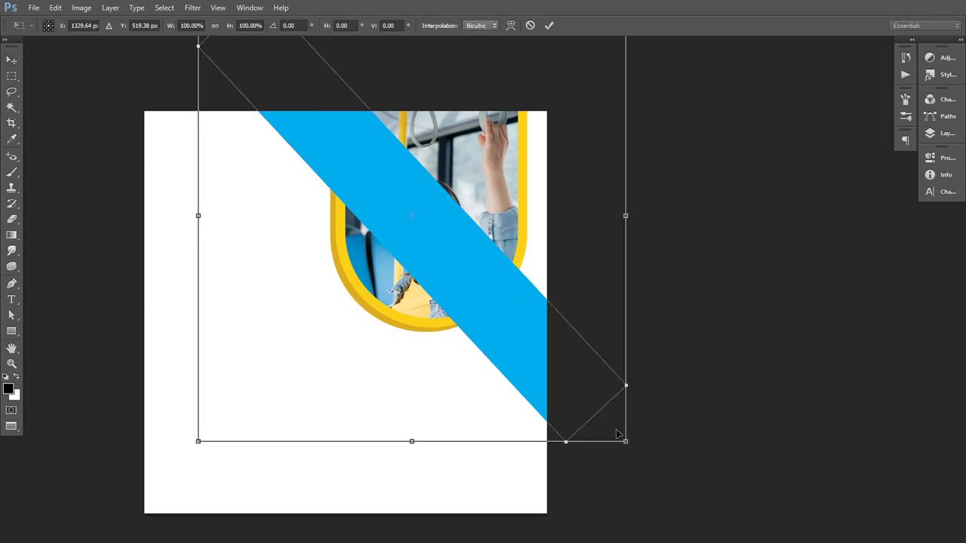
{"action": "left_click_drag", "start_coordinate": [625, 441], "coordinate": [609, 423]}
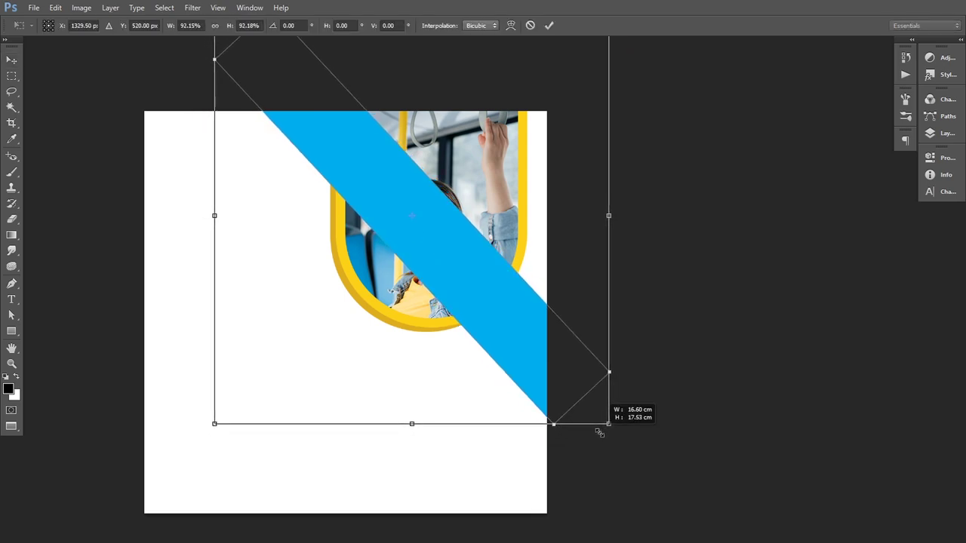
{"action": "left_click", "coordinate": [452, 263], "text": "alt"}
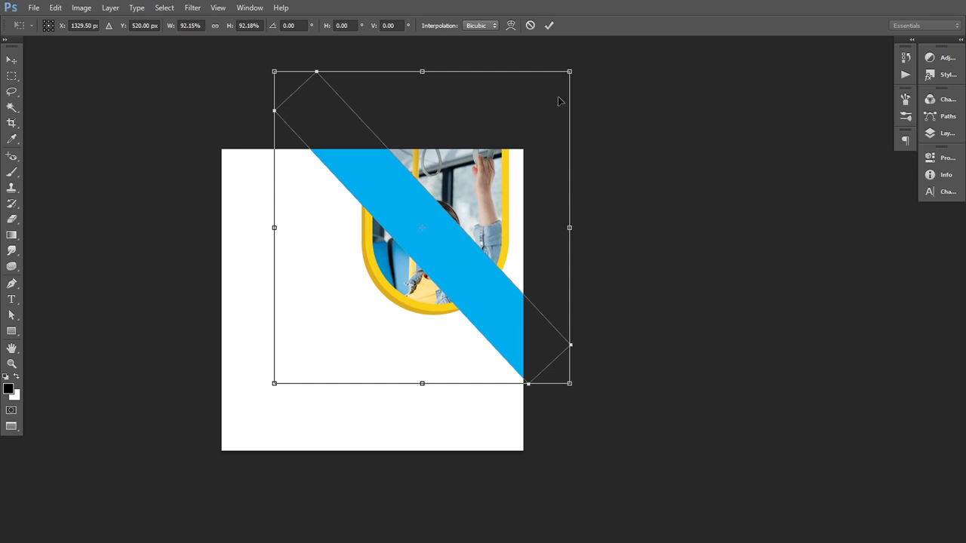
{"action": "left_click_drag", "start_coordinate": [274, 72], "coordinate": [300, 99]}
{"action": "left_click", "coordinate": [549, 25]}
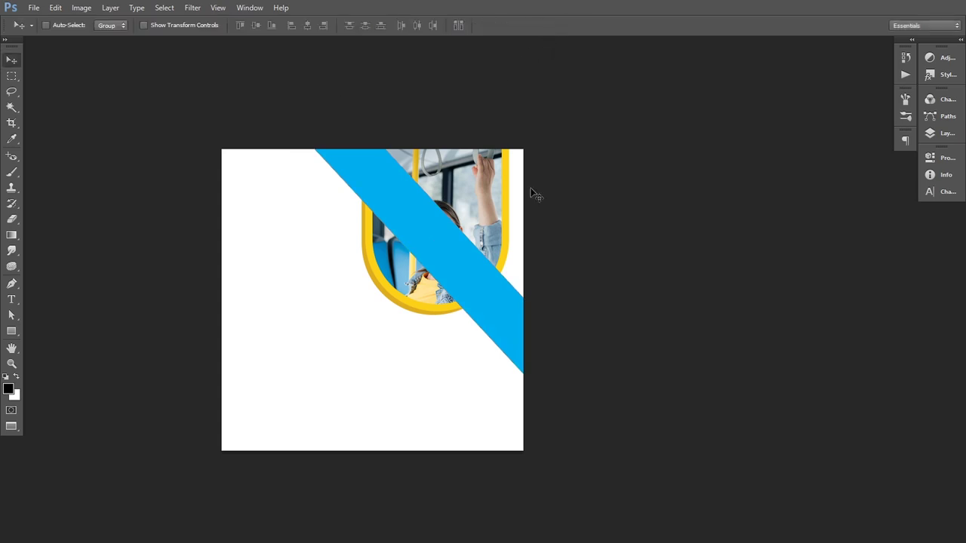
Step: Duplicate the Rectangle 2 stripe, offset the copy slightly, and set its opacity to 77%
{"action": "scroll", "coordinate": [532, 260], "scroll_direction": "up", "scroll_amount": 1}
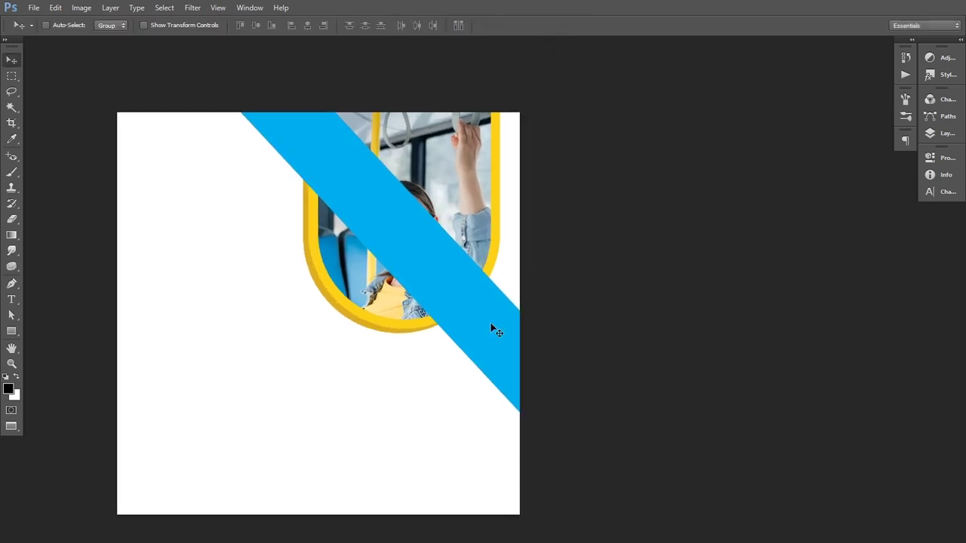
{"action": "left_click_drag", "start_coordinate": [491, 330], "coordinate": [486, 322]}
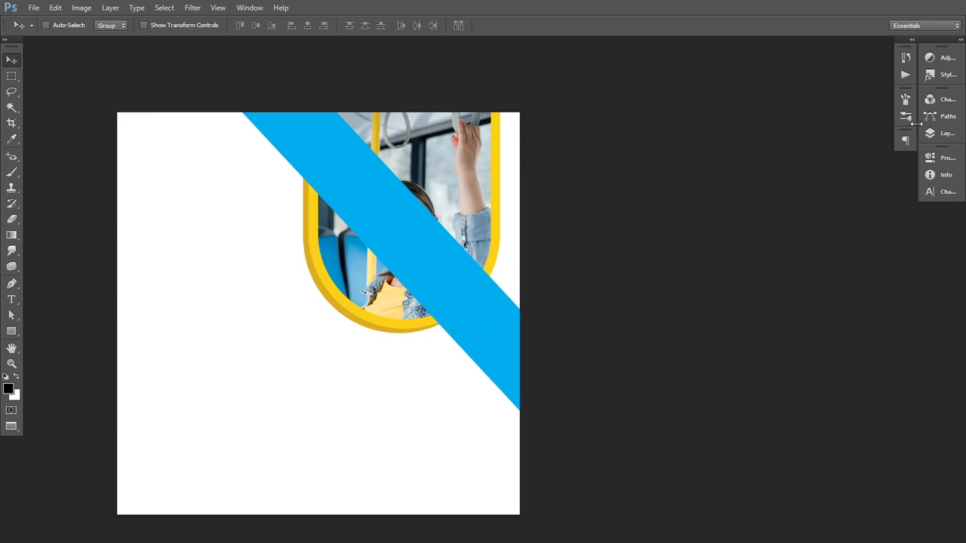
{"action": "left_click", "coordinate": [942, 133]}
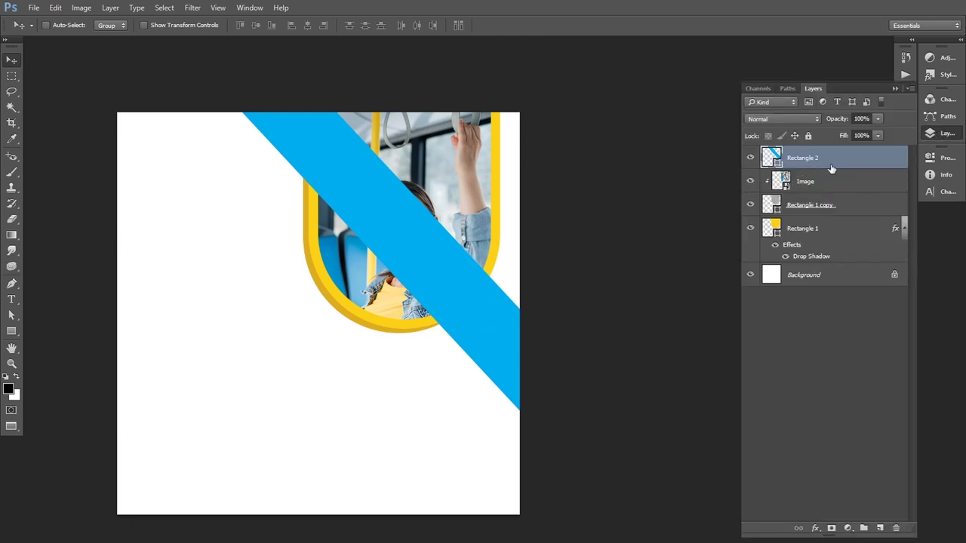
{"action": "left_click_drag", "start_coordinate": [831, 168], "coordinate": [878, 526]}
{"action": "mouse_move", "coordinate": [472, 279]}
{"action": "left_mouse_down"}
{"action": "mouse_move", "coordinate": [478, 286]}
{"action": "mouse_move", "coordinate": [491, 258]}
{"action": "left_mouse_up"}
{"action": "left_click", "coordinate": [878, 119]}
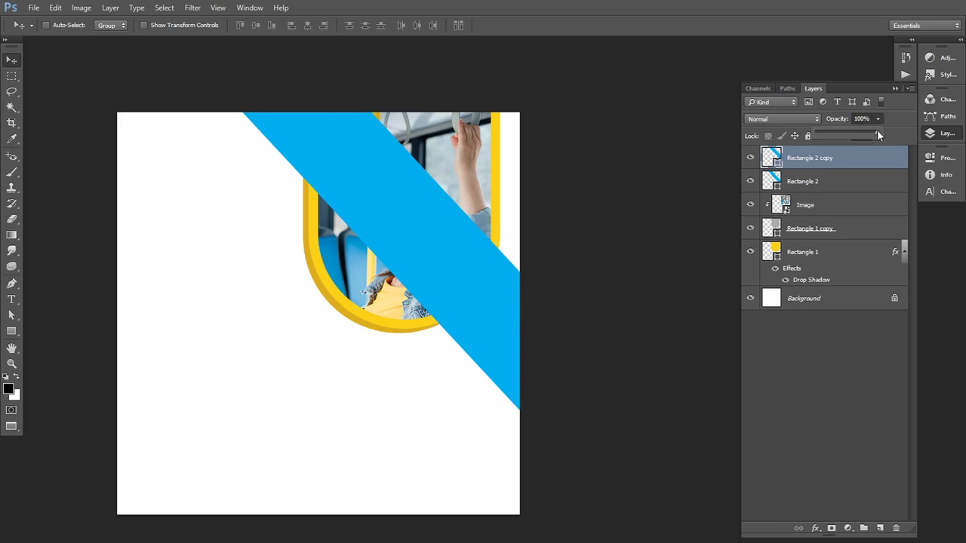
{"action": "left_click_drag", "start_coordinate": [878, 134], "coordinate": [862, 136]}
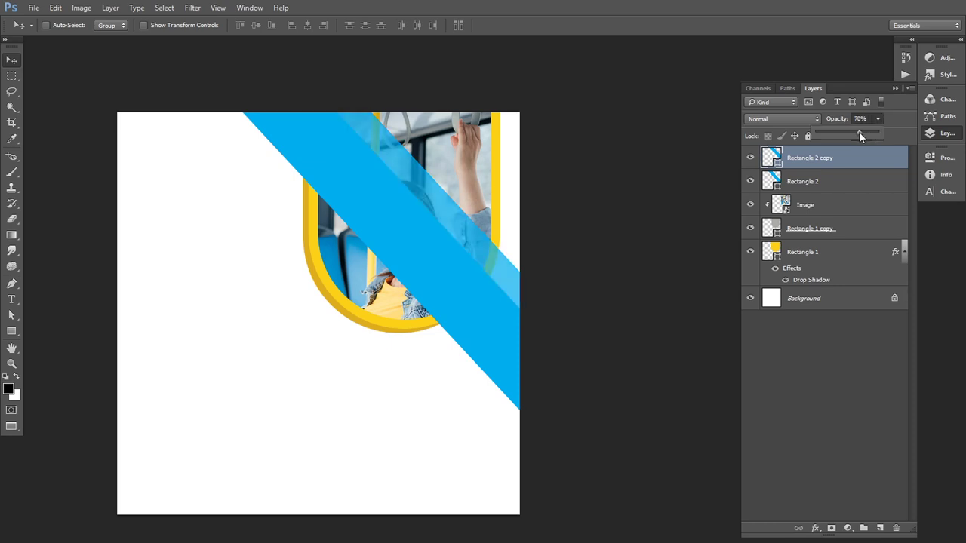
{"action": "left_click", "coordinate": [838, 122]}
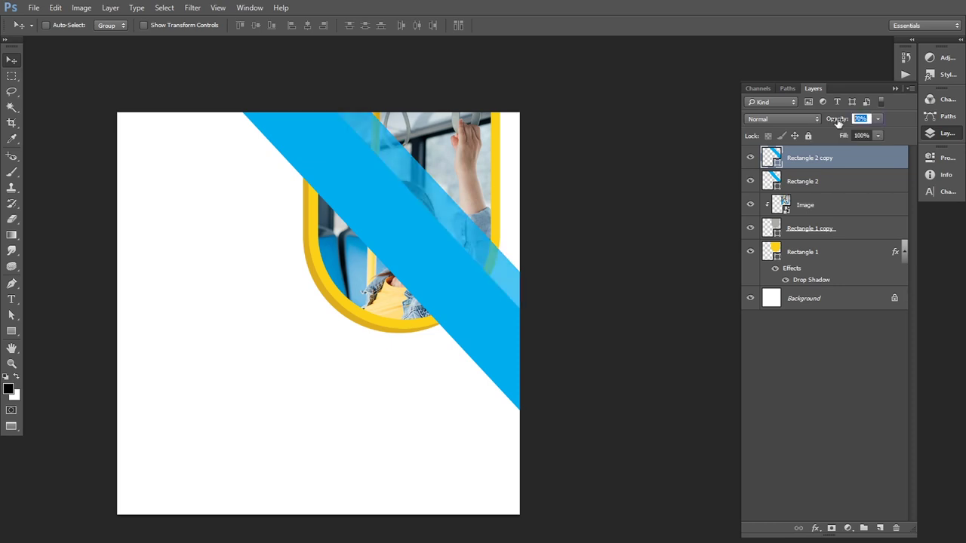
{"action": "type", "text": "73"}
{"action": "key", "text": "Return"}
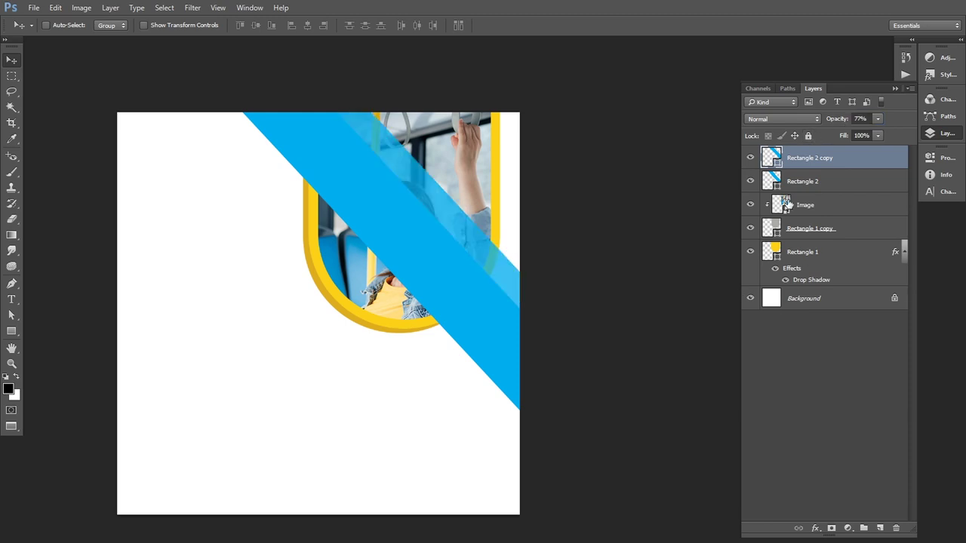
Step: Move Rectangle 2 and its copy below Rectangle 1, behind the yellow frame
{"action": "left_click", "coordinate": [812, 182], "text": "shift"}
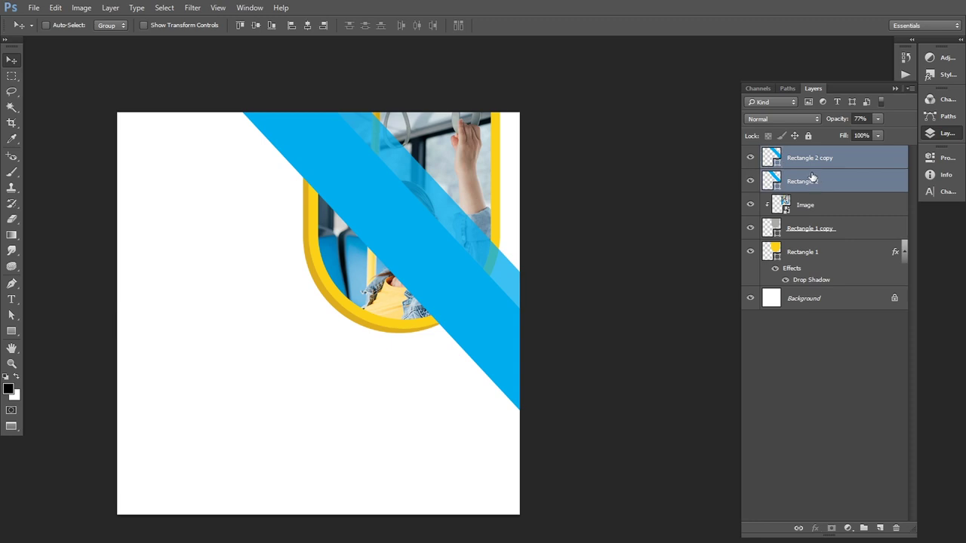
{"action": "left_click_drag", "start_coordinate": [812, 182], "coordinate": [816, 267]}
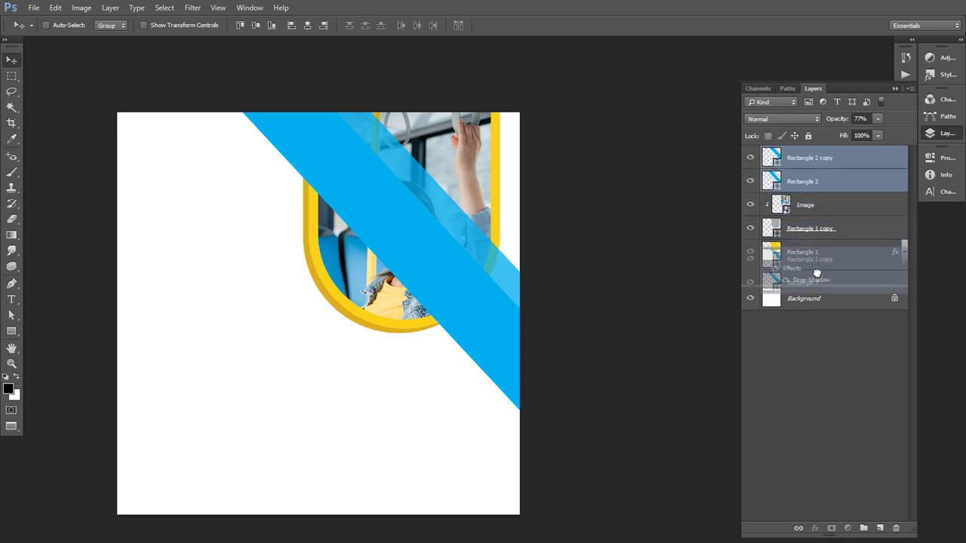
{"action": "left_click_drag", "start_coordinate": [816, 267], "coordinate": [821, 285]}
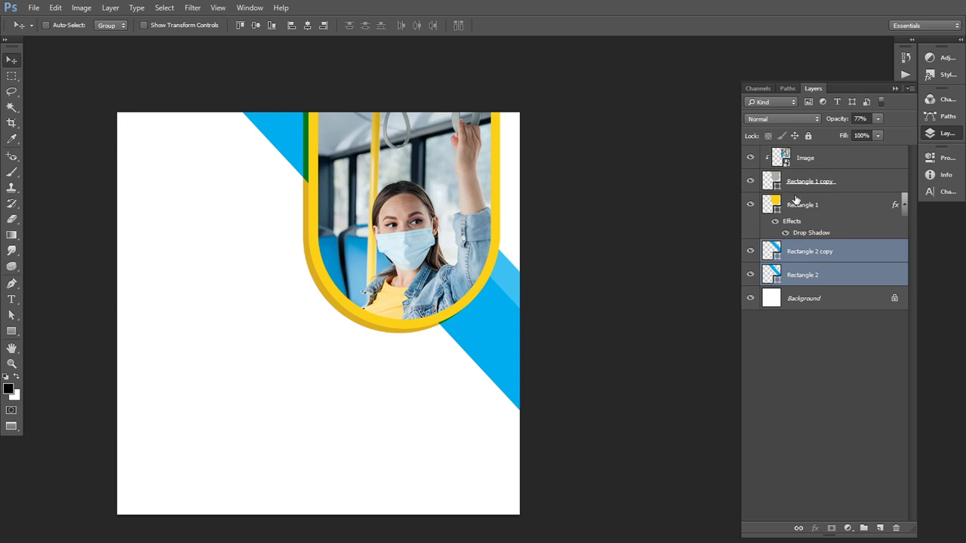
{"action": "left_click", "coordinate": [807, 252]}
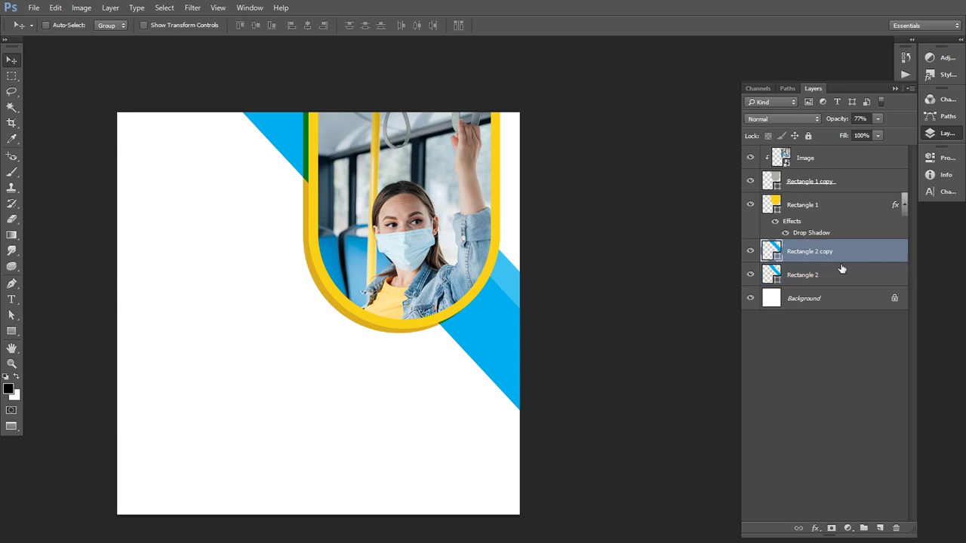
Step: Add a drop shadow to Rectangle 2 copy with size 139 px and opacity 38%
{"action": "double_click", "coordinate": [841, 269]}
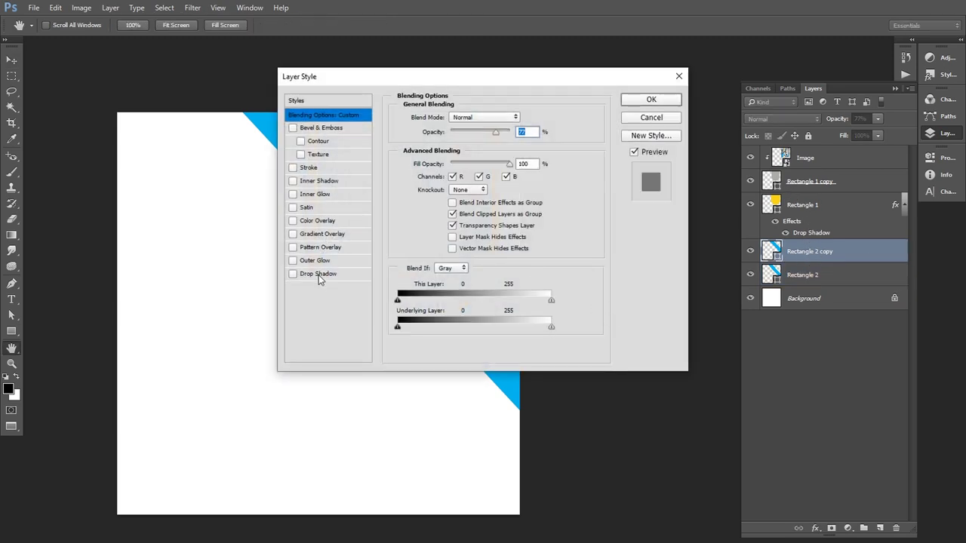
{"action": "left_click", "coordinate": [321, 274]}
{"action": "left_click_drag", "start_coordinate": [477, 87], "coordinate": [754, 181]}
{"action": "left_click_drag", "start_coordinate": [722, 297], "coordinate": [739, 300]}
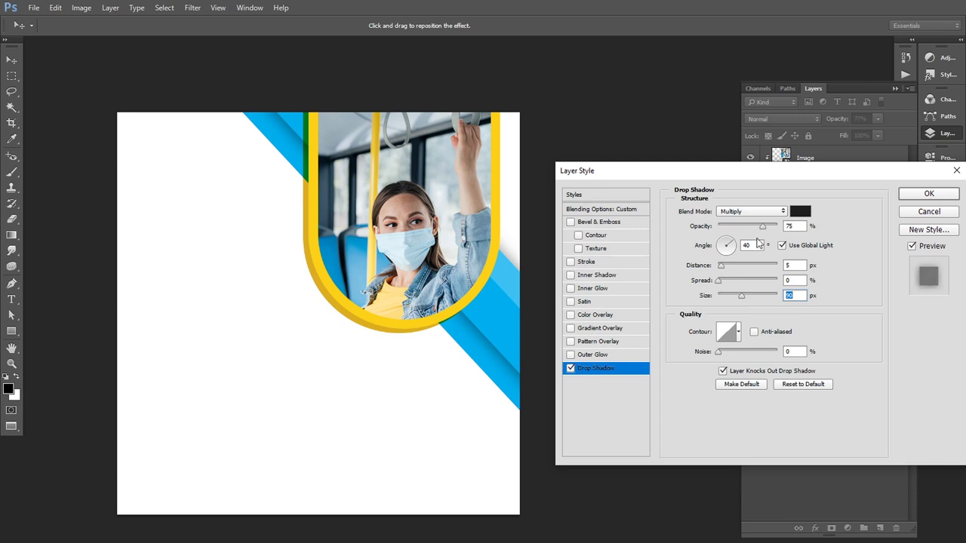
{"action": "left_click_drag", "start_coordinate": [763, 222], "coordinate": [744, 223]}
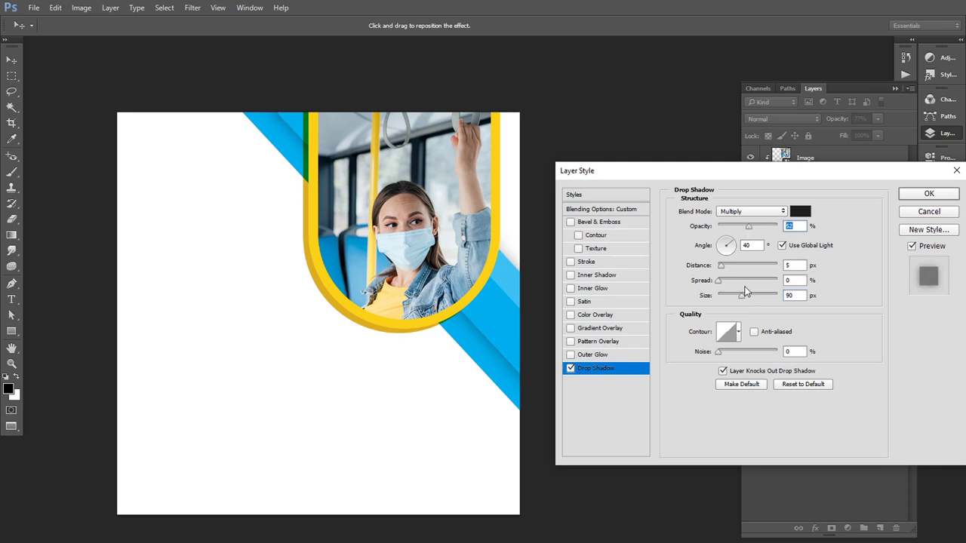
{"action": "left_click_drag", "start_coordinate": [742, 296], "coordinate": [752, 296]}
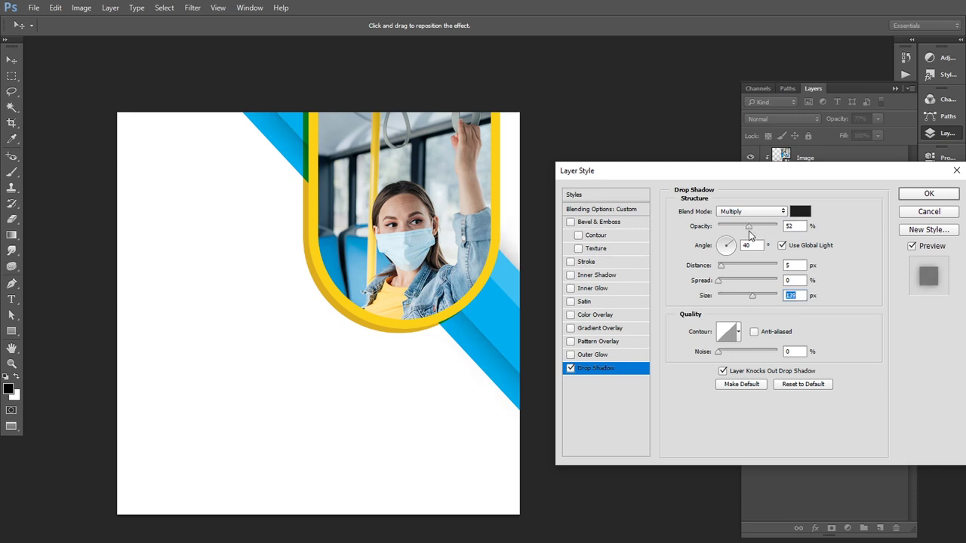
{"action": "left_click_drag", "start_coordinate": [749, 227], "coordinate": [740, 229]}
{"action": "left_click", "coordinate": [925, 194]}
Step: Nudge the stripe copy, then move both blue stripes up slightly
{"action": "mouse_move", "coordinate": [599, 285]}
{"action": "left_mouse_down"}
{"action": "mouse_move", "coordinate": [610, 281]}
{"action": "mouse_move", "coordinate": [587, 283]}
{"action": "left_mouse_up"}
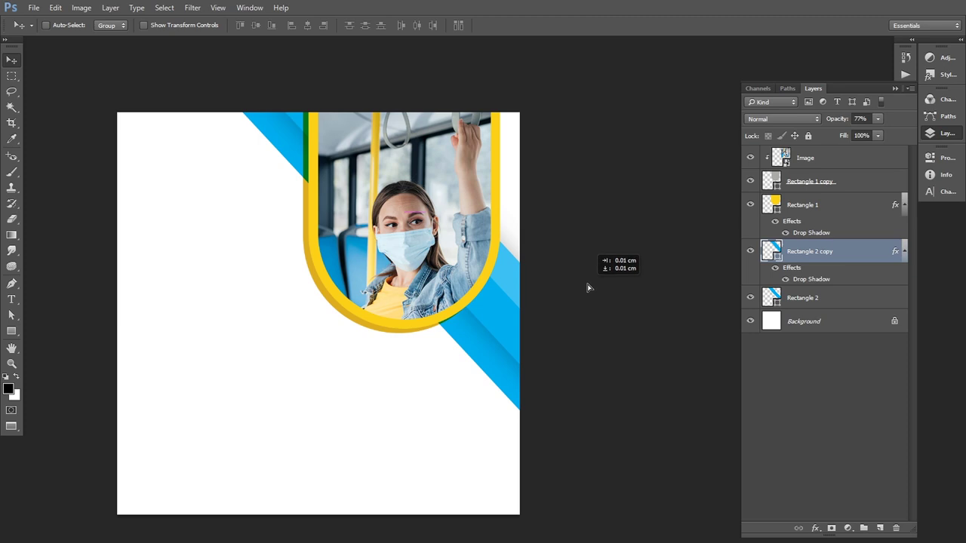
{"action": "left_click", "coordinate": [826, 297], "text": "shift"}
{"action": "left_click_drag", "start_coordinate": [568, 337], "coordinate": [571, 319]}
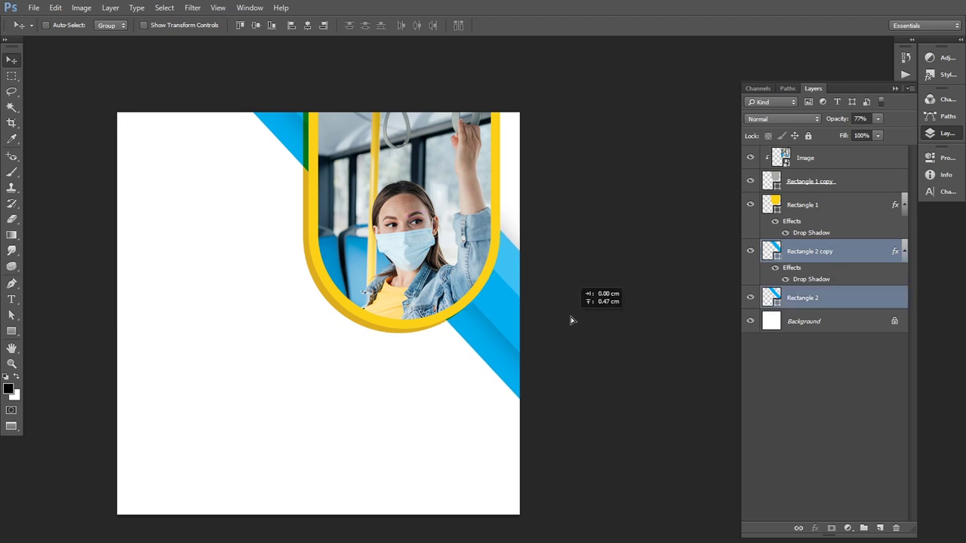
Step: Fill Rectangle 2 copy and Rectangle 2 with hex 00548e, copying the code between Color Pickers
{"action": "double_click", "coordinate": [771, 251]}
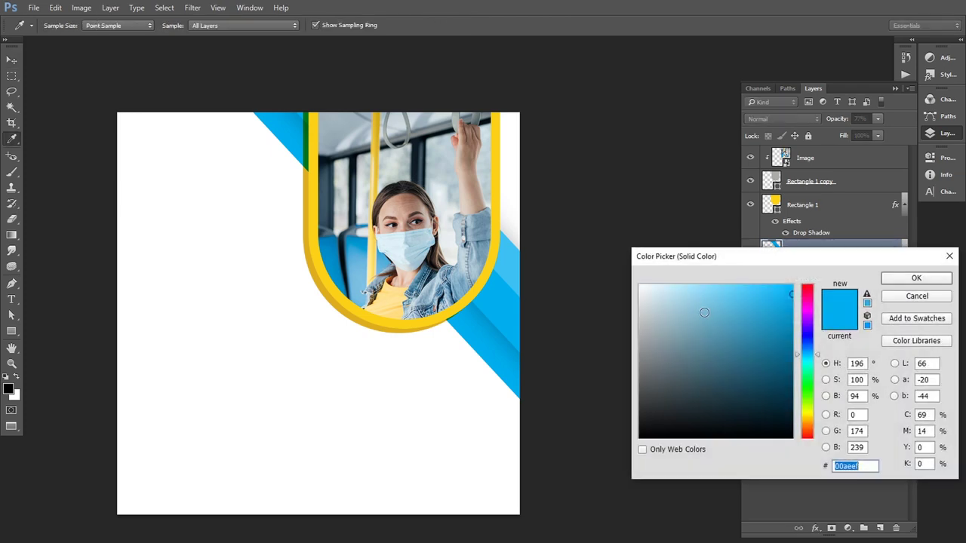
{"action": "type", "text": "00"}
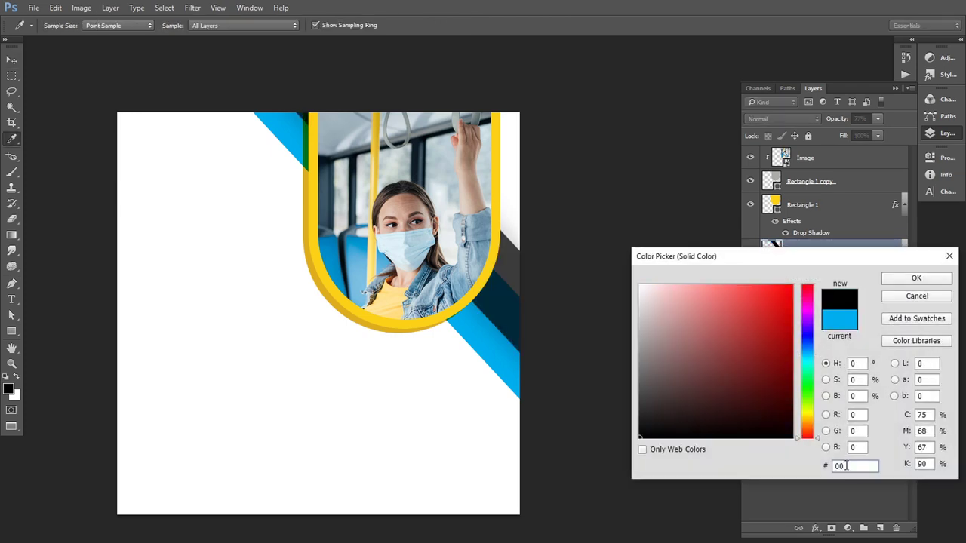
{"action": "type", "text": "54"}
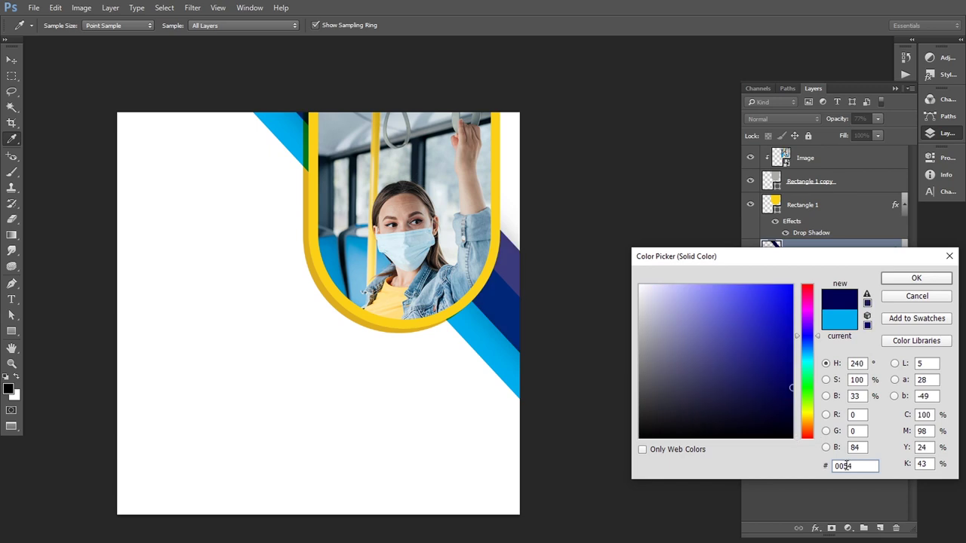
{"action": "type", "text": "8e"}
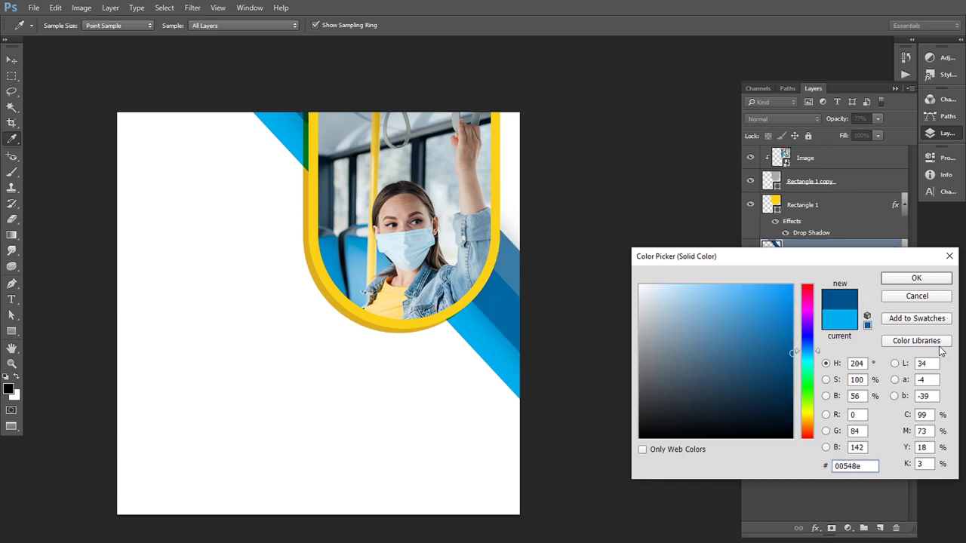
{"action": "left_click_drag", "start_coordinate": [866, 467], "coordinate": [806, 471]}
{"action": "right_click", "coordinate": [837, 469]}
{"action": "left_click", "coordinate": [845, 339]}
{"action": "double_click", "coordinate": [777, 303]}
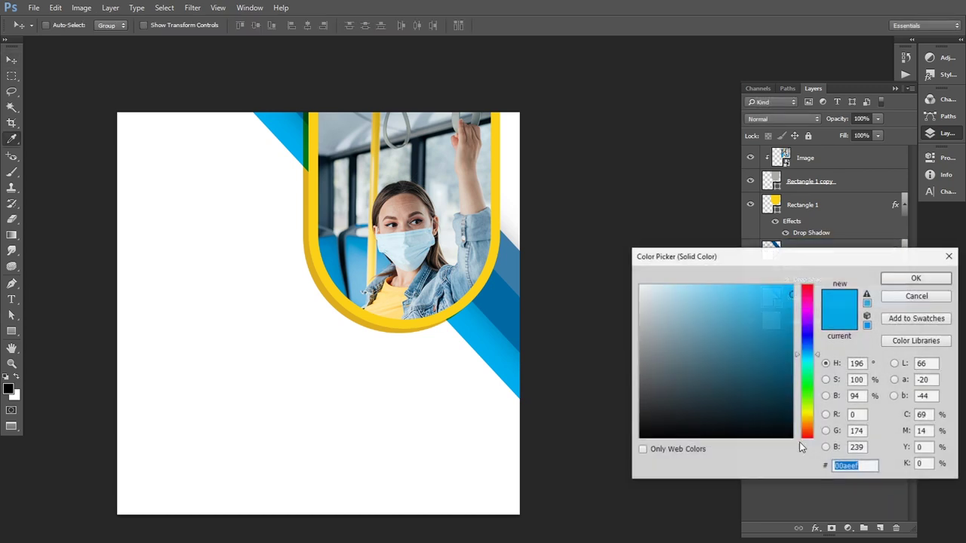
{"action": "right_click", "coordinate": [846, 466]}
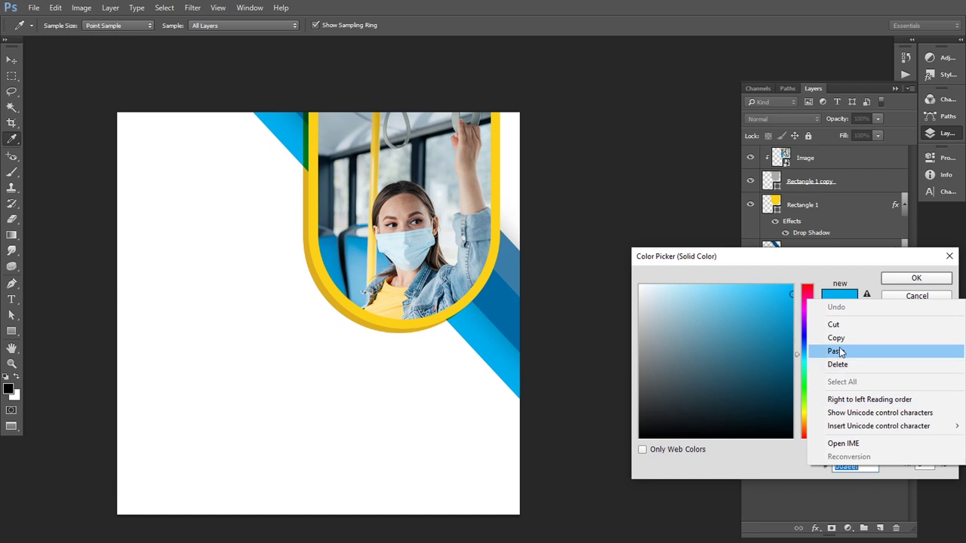
{"action": "left_click", "coordinate": [860, 351]}
{"action": "left_click", "coordinate": [906, 281]}
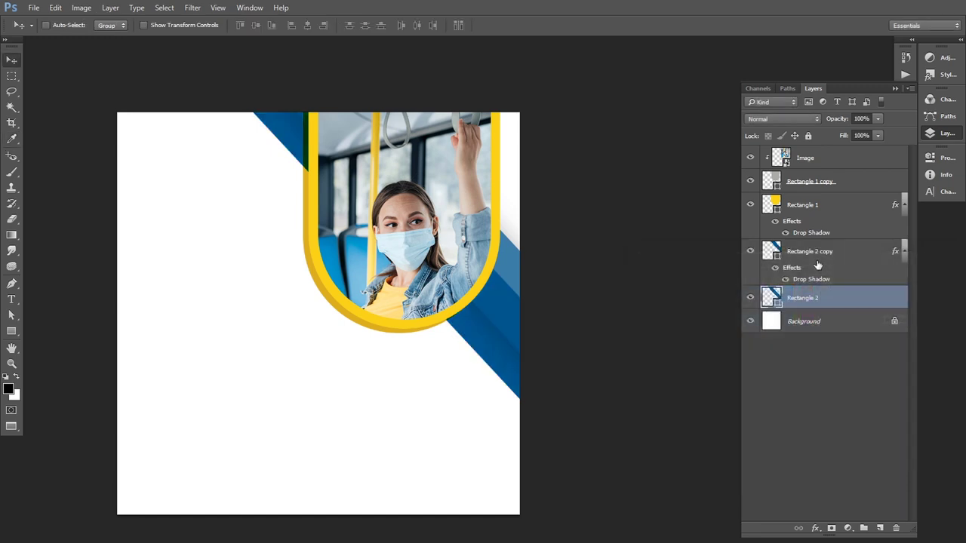
{"action": "left_click", "coordinate": [809, 253], "text": "shift"}
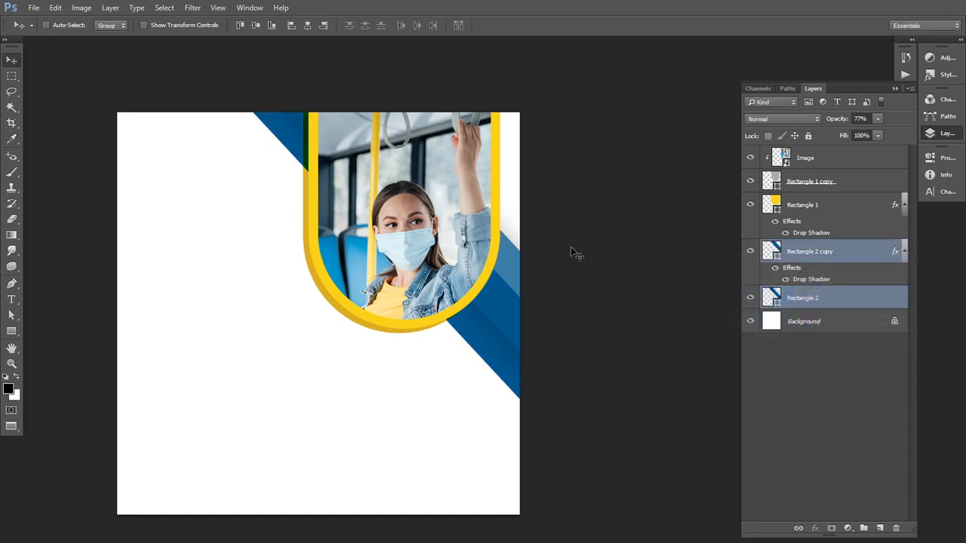
Step: Drag both dark blue stripes slightly right and fine-tune their position behind the frame
{"action": "left_click_drag", "start_coordinate": [571, 251], "coordinate": [556, 273]}
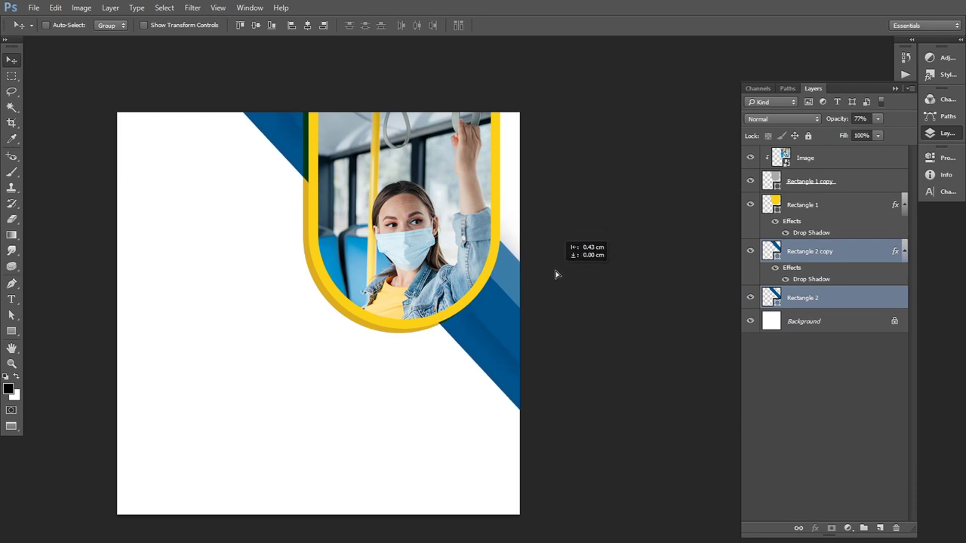
{"action": "left_click_drag", "start_coordinate": [555, 274], "coordinate": [554, 279]}
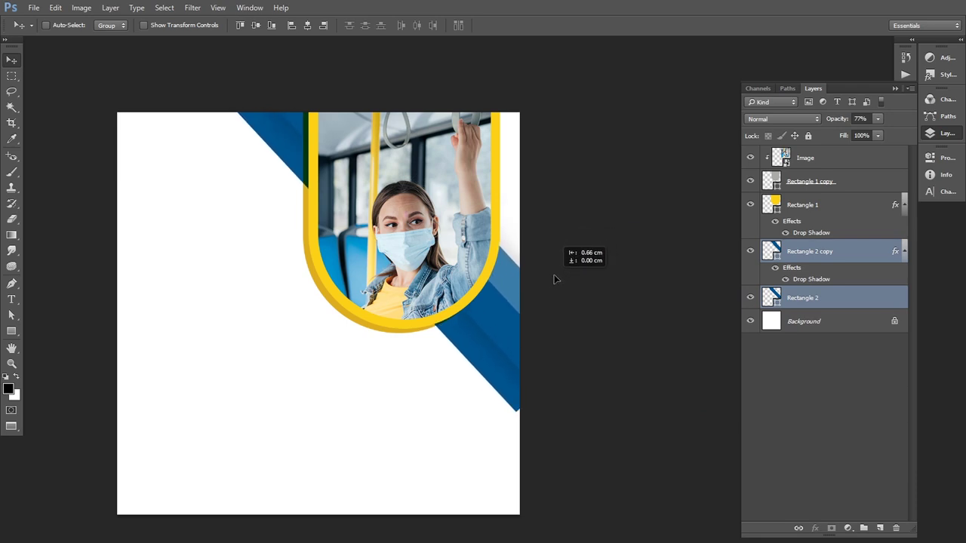
{"action": "left_click_drag", "start_coordinate": [554, 279], "coordinate": [559, 270]}
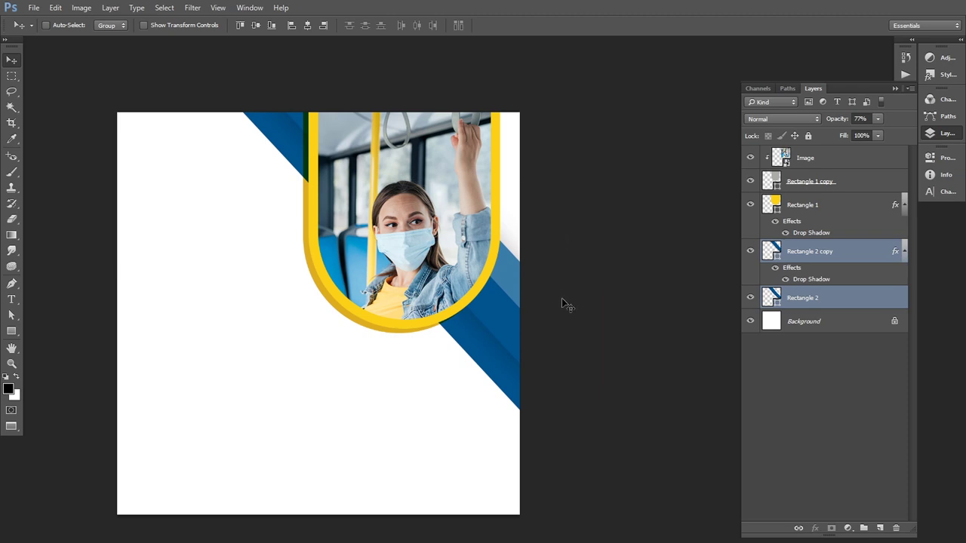
{"action": "left_click_drag", "start_coordinate": [570, 330], "coordinate": [568, 323]}
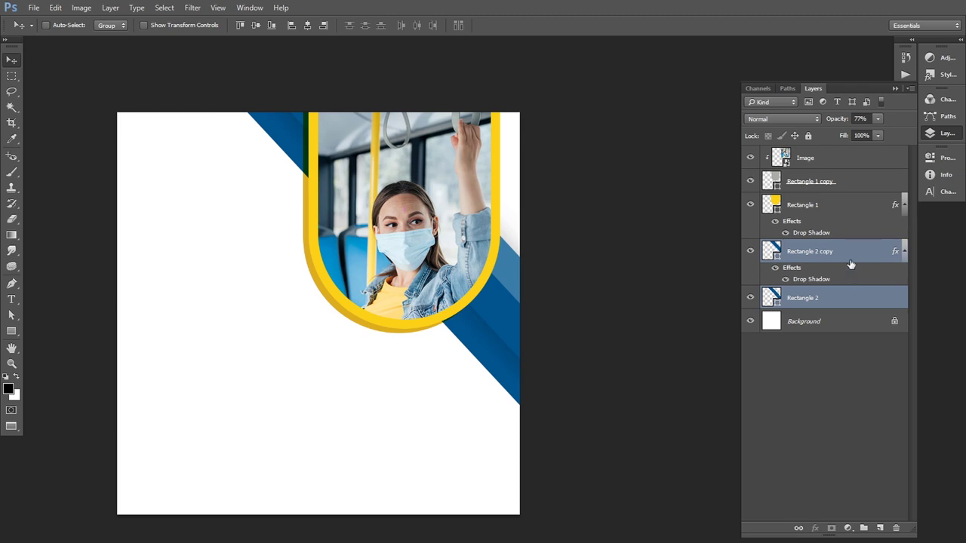
Step: Change Rectangle 1's drop shadow blend mode from Multiply to Normal
{"action": "left_click", "coordinate": [895, 207]}
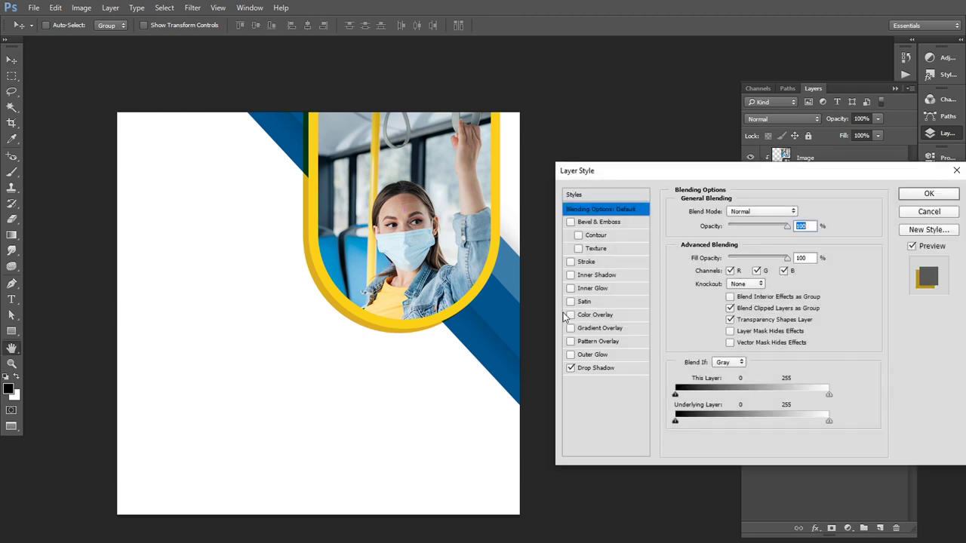
{"action": "left_click", "coordinate": [596, 368]}
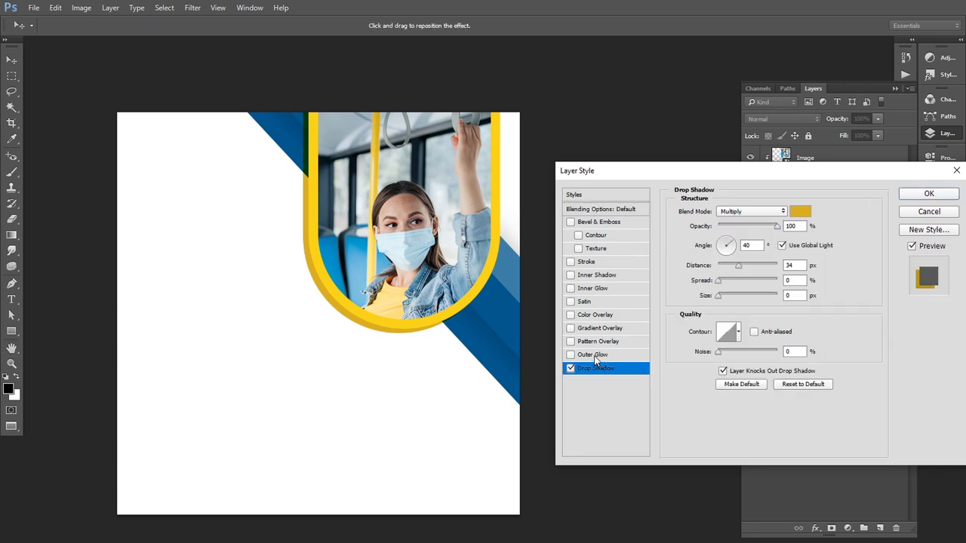
{"action": "left_click", "coordinate": [749, 212]}
{"action": "left_click", "coordinate": [746, 220]}
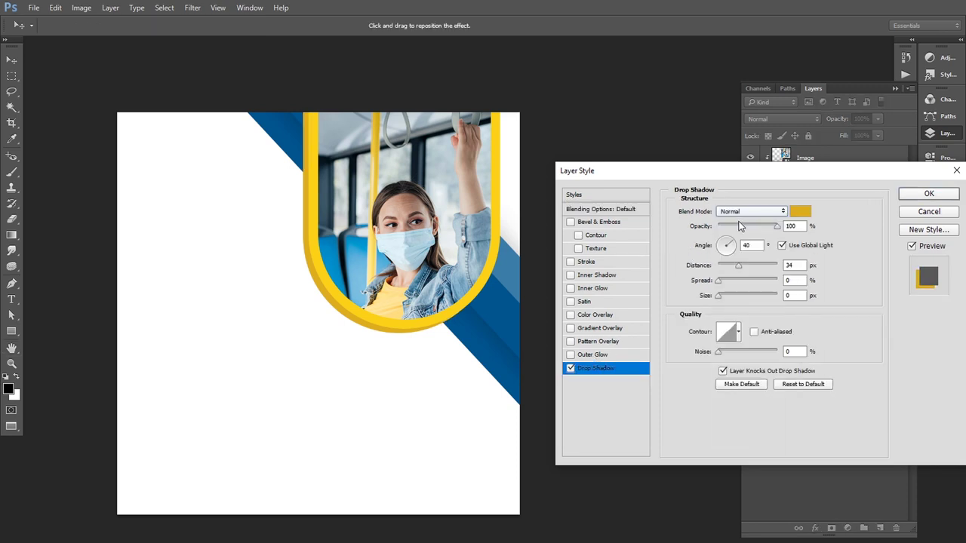
{"action": "left_click", "coordinate": [917, 196]}
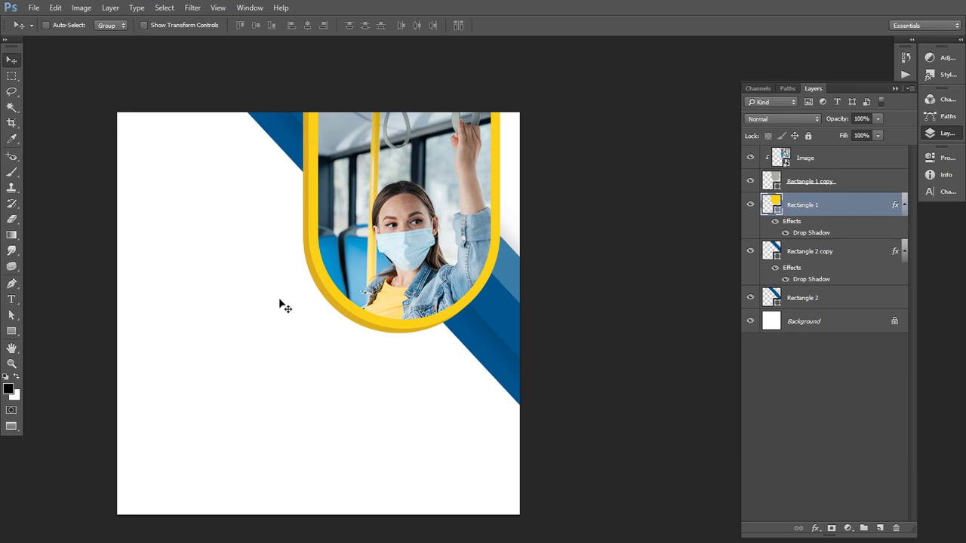
{"action": "scroll", "coordinate": [285, 309], "scroll_direction": "down", "scroll_amount": 2}
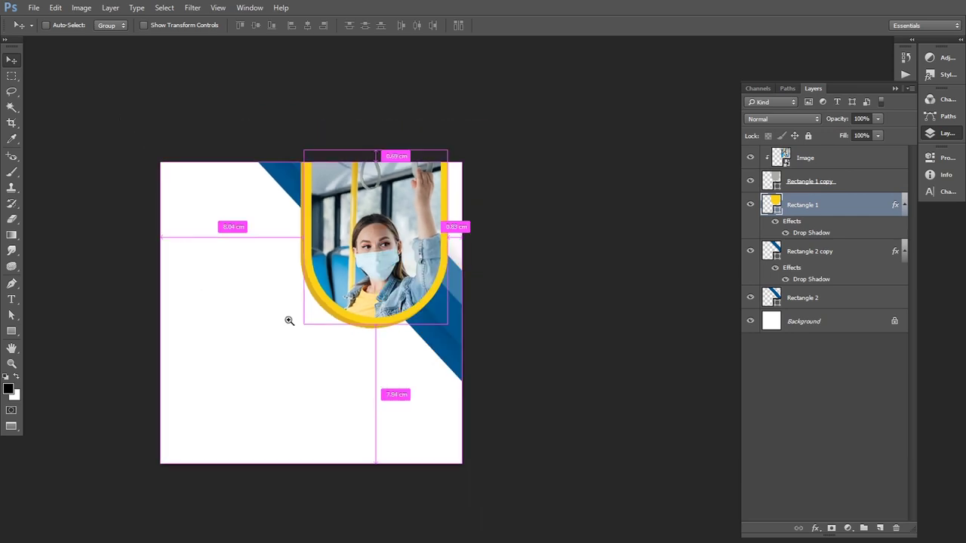
{"action": "scroll", "coordinate": [289, 320], "scroll_direction": "up", "scroll_amount": 1}
Step: Place the Logo file as an embedded layer and scale it down small
{"action": "left_click", "coordinate": [34, 8]}
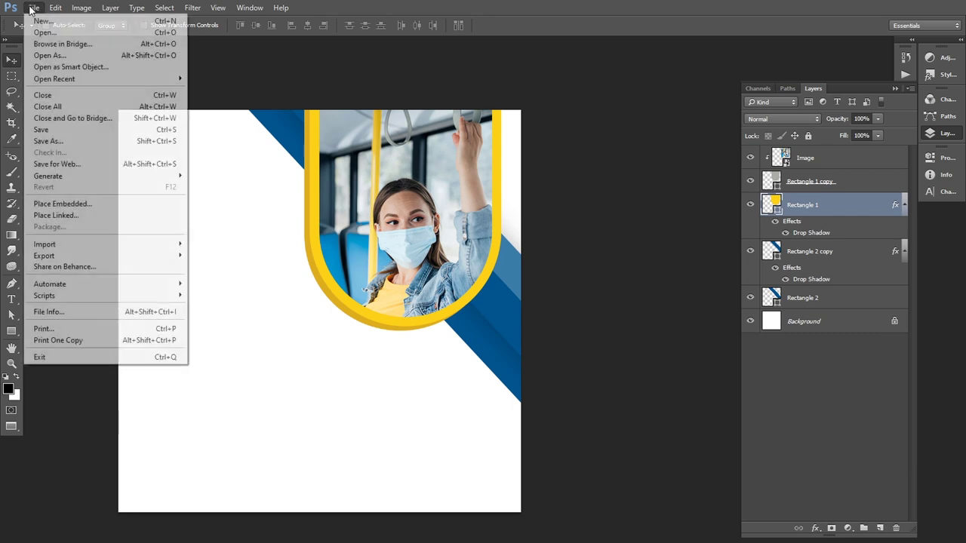
{"action": "left_click", "coordinate": [52, 201]}
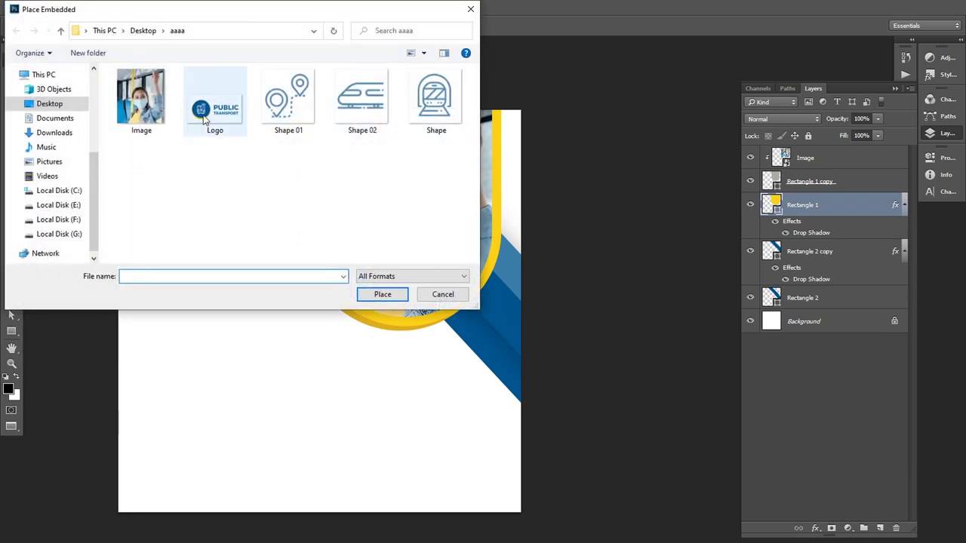
{"action": "left_click", "coordinate": [211, 136]}
{"action": "left_click", "coordinate": [377, 294]}
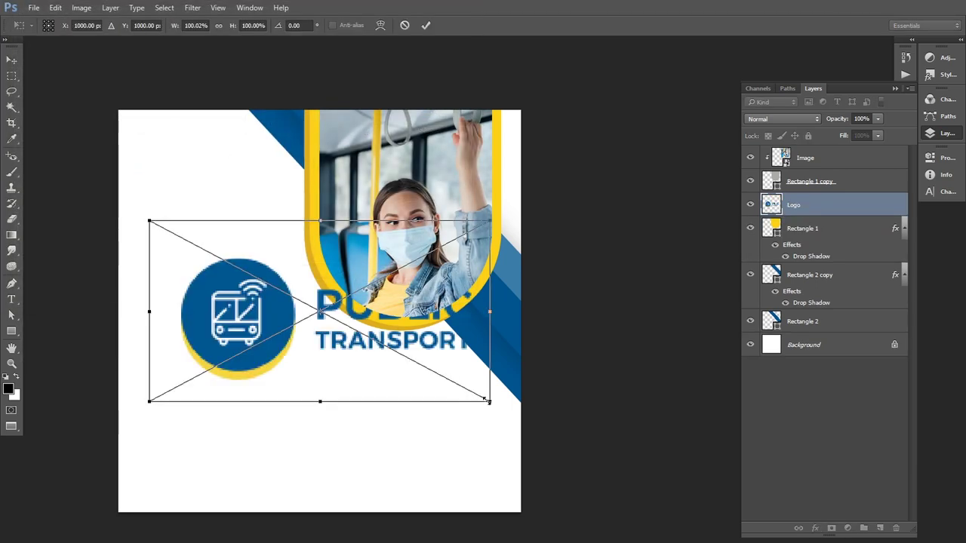
{"action": "left_click_drag", "start_coordinate": [489, 401], "coordinate": [214, 308]}
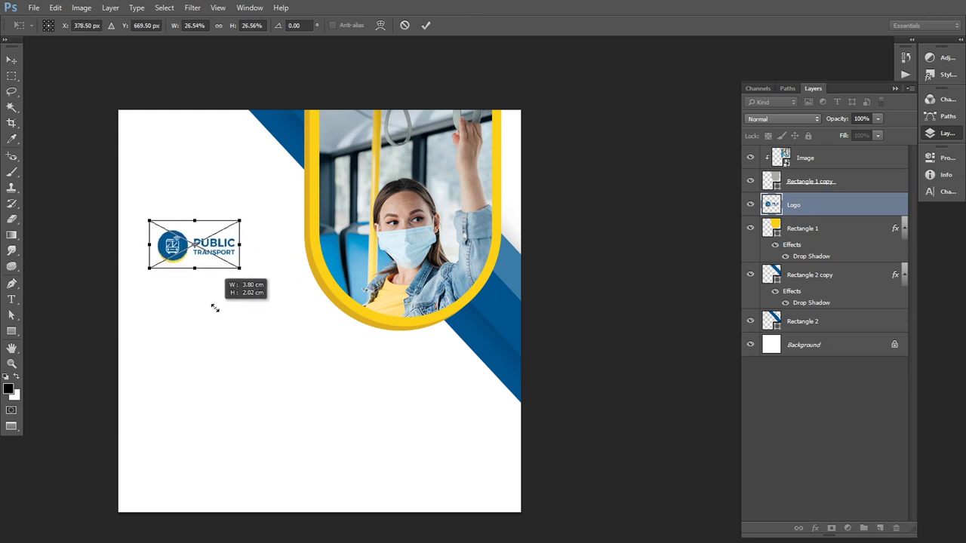
{"action": "left_click", "coordinate": [426, 25]}
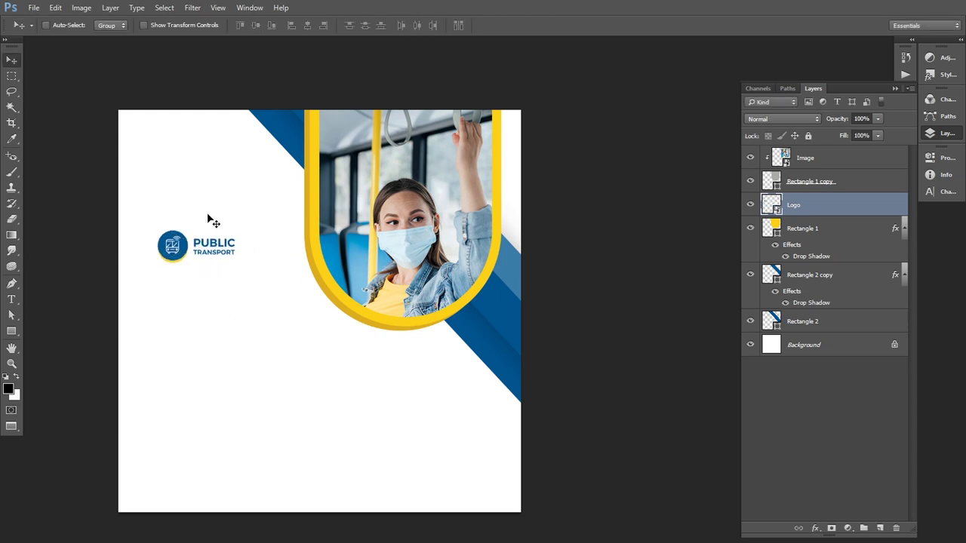
Step: Position the logo in the top-left corner, slightly enlarging and nudging it
{"action": "left_click_drag", "start_coordinate": [198, 243], "coordinate": [178, 148]}
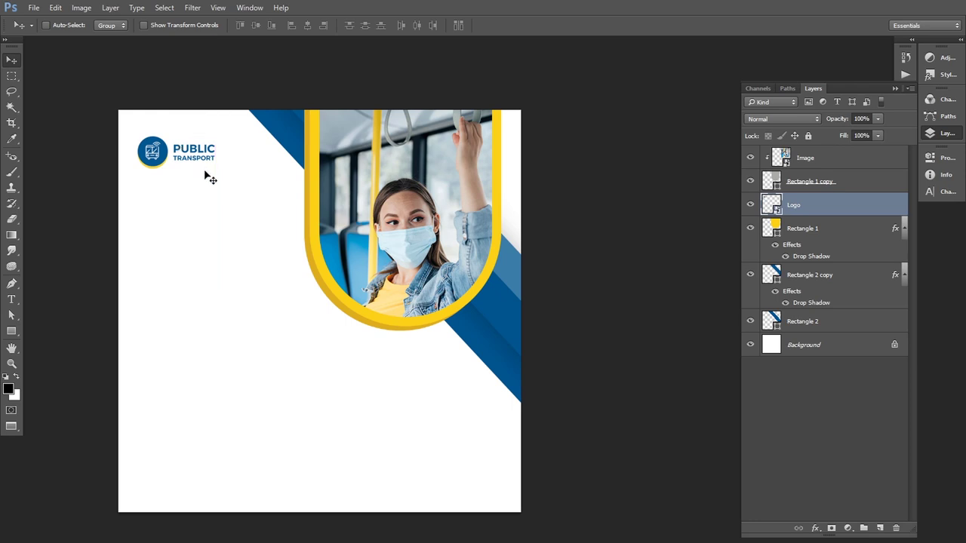
{"action": "key", "text": "ctrl+t"}
{"action": "left_click_drag", "start_coordinate": [219, 174], "coordinate": [228, 178]}
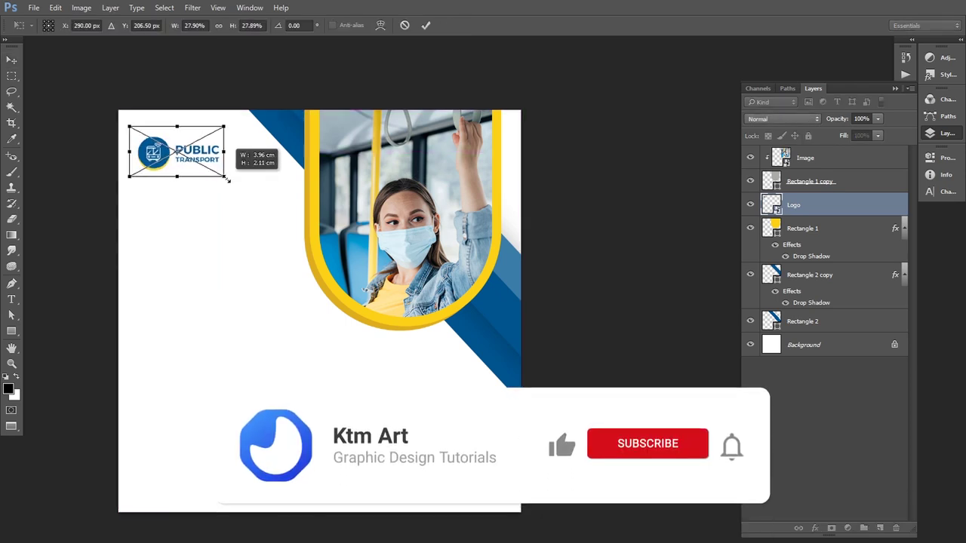
{"action": "left_click", "coordinate": [425, 25]}
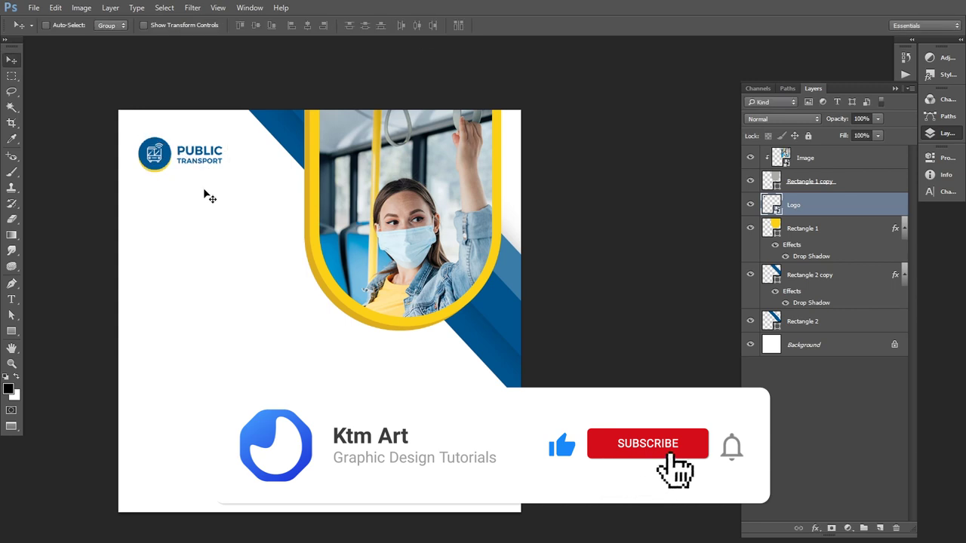
{"action": "left_click_drag", "start_coordinate": [188, 162], "coordinate": [194, 163]}
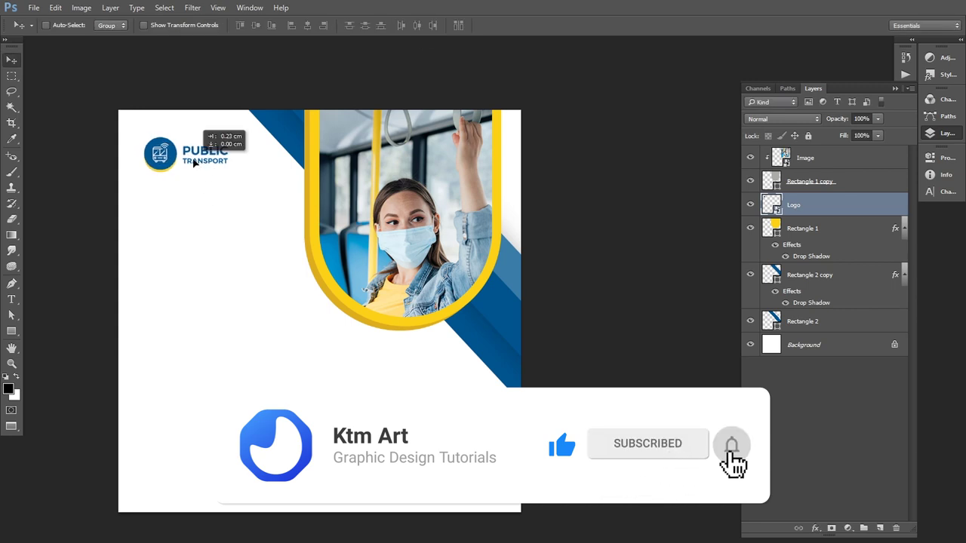
{"action": "key", "text": "Up"}
{"action": "key", "text": "Up"}
{"action": "key", "text": "Up"}
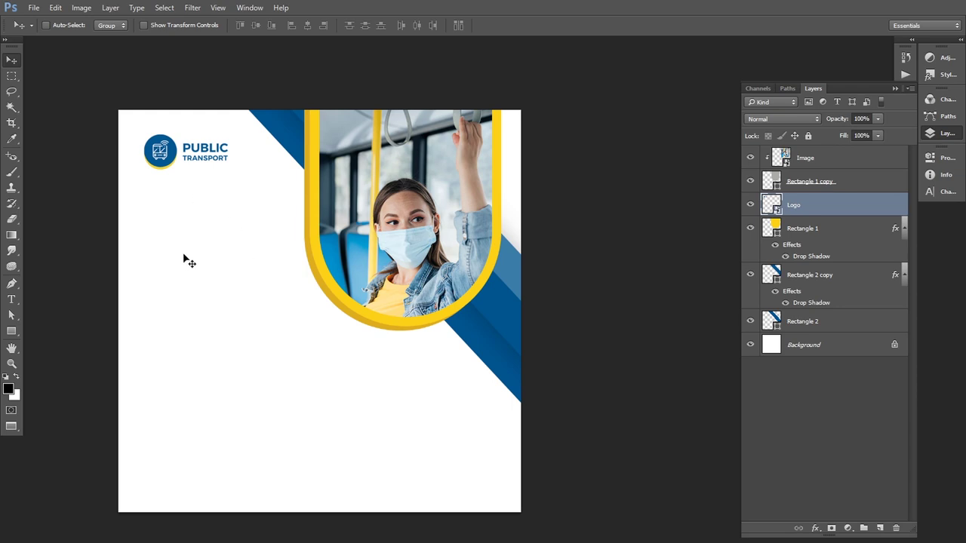
Step: Draw a cyan circle and move it partly off the canvas's left edge
{"action": "left_click", "coordinate": [12, 330]}
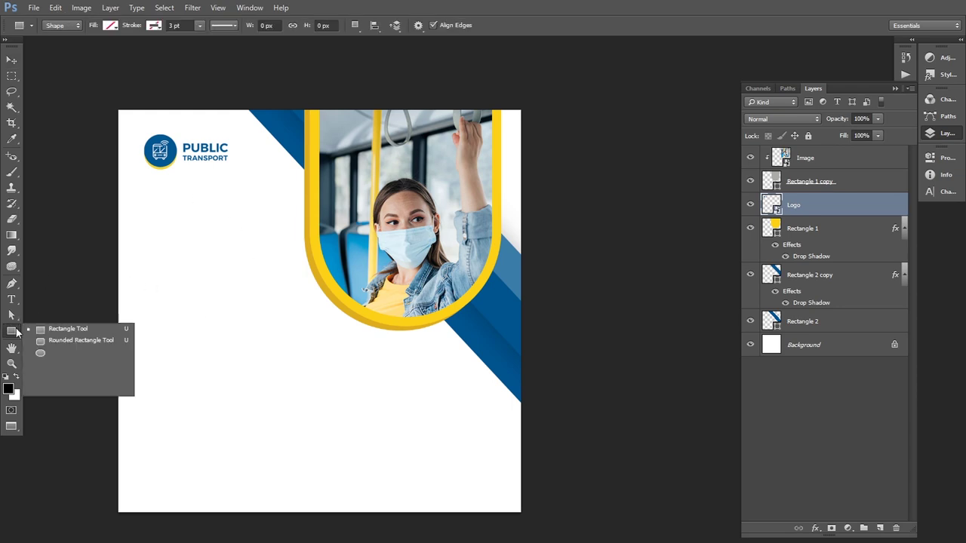
{"action": "left_click", "coordinate": [47, 358]}
{"action": "left_click_drag", "start_coordinate": [171, 287], "coordinate": [276, 425]}
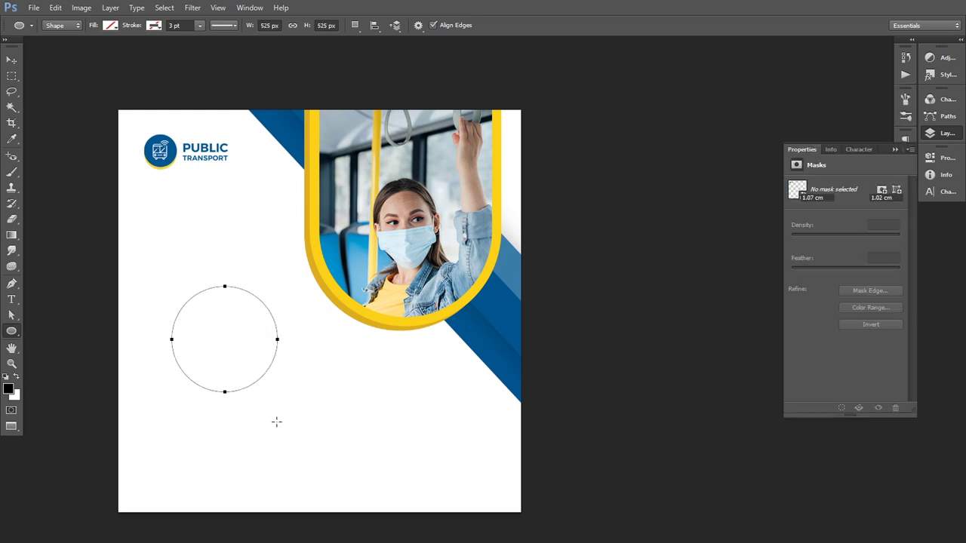
{"action": "right_click", "coordinate": [276, 424]}
{"action": "left_click", "coordinate": [245, 260]}
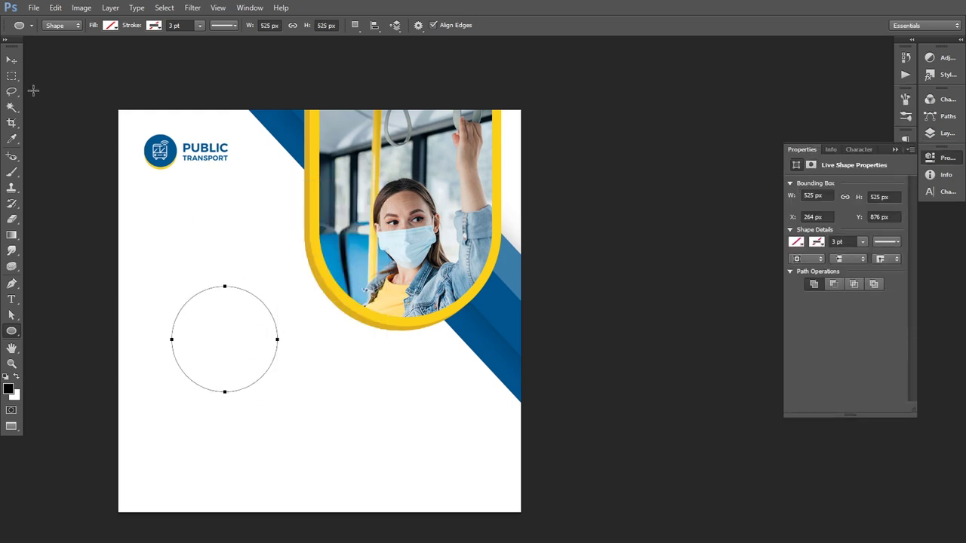
{"action": "left_click", "coordinate": [11, 59]}
{"action": "left_click_drag", "start_coordinate": [204, 315], "coordinate": [132, 249]}
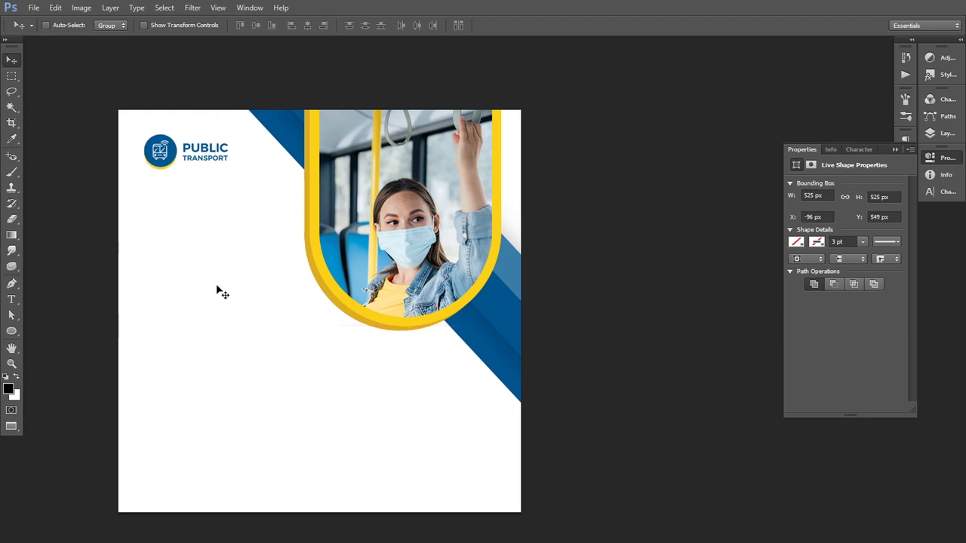
{"action": "left_click", "coordinate": [810, 242]}
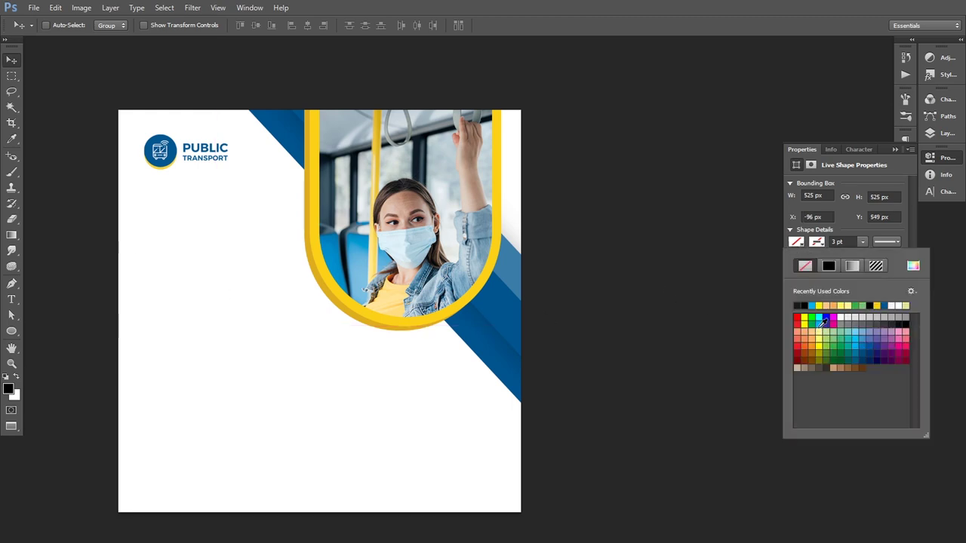
{"action": "left_click", "coordinate": [820, 319]}
{"action": "left_click", "coordinate": [895, 150]}
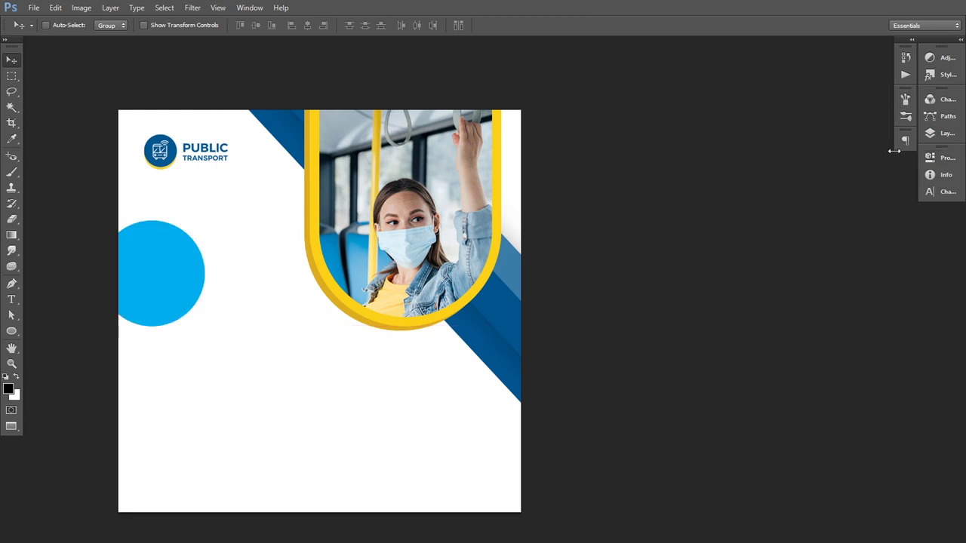
Step: Recolour the Ellipse 1 circle to dark blue 00548e
{"action": "left_click", "coordinate": [942, 133]}
{"action": "double_click", "coordinate": [778, 209]}
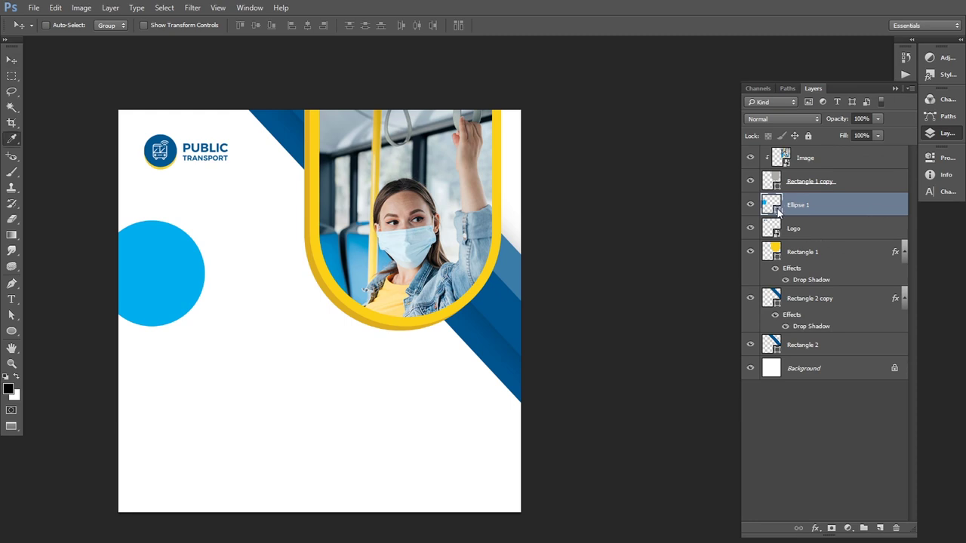
{"action": "type", "text": "00"}
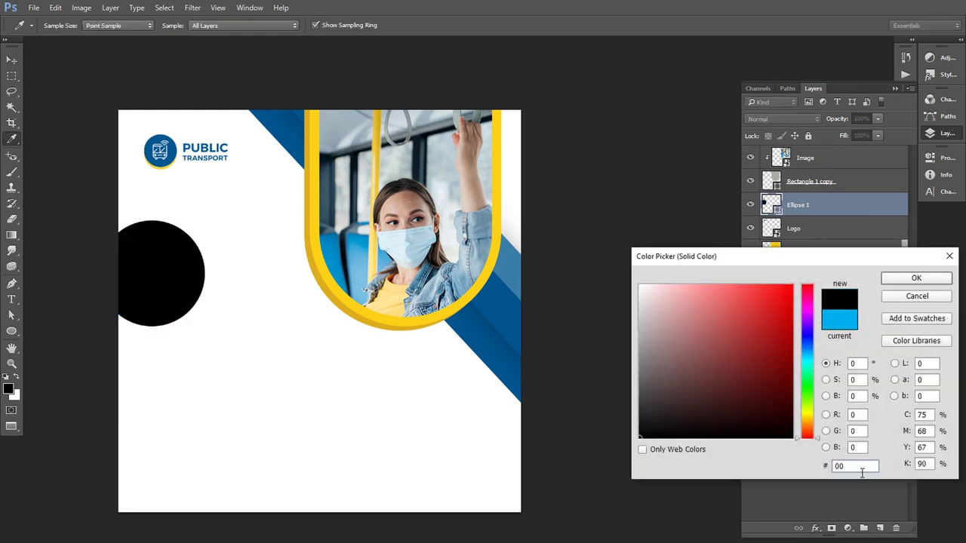
{"action": "type", "text": "548"}
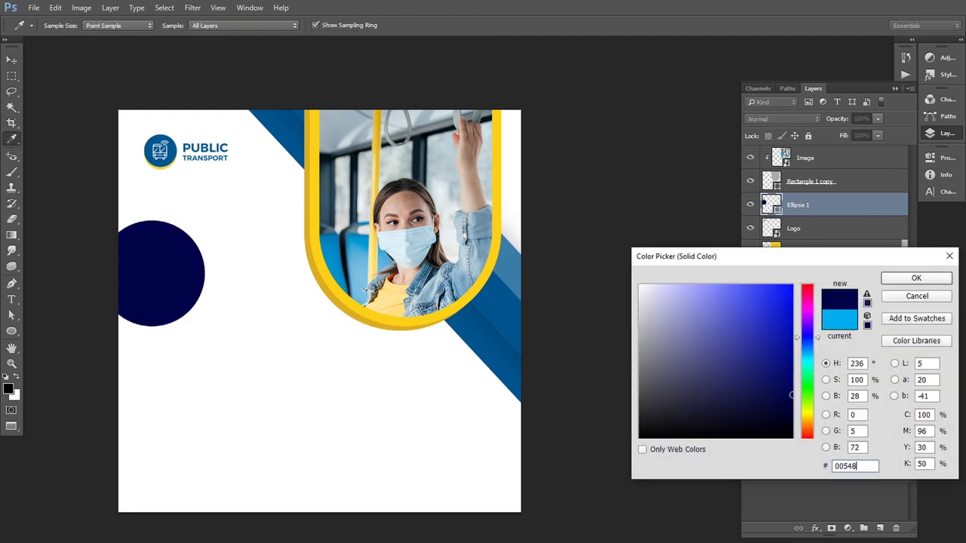
{"action": "type", "text": "e"}
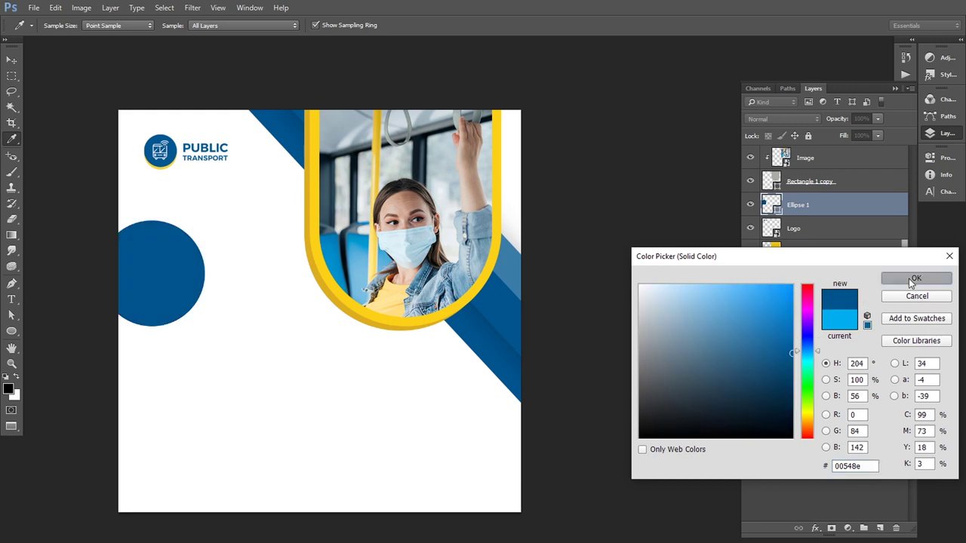
{"action": "left_click", "coordinate": [913, 278]}
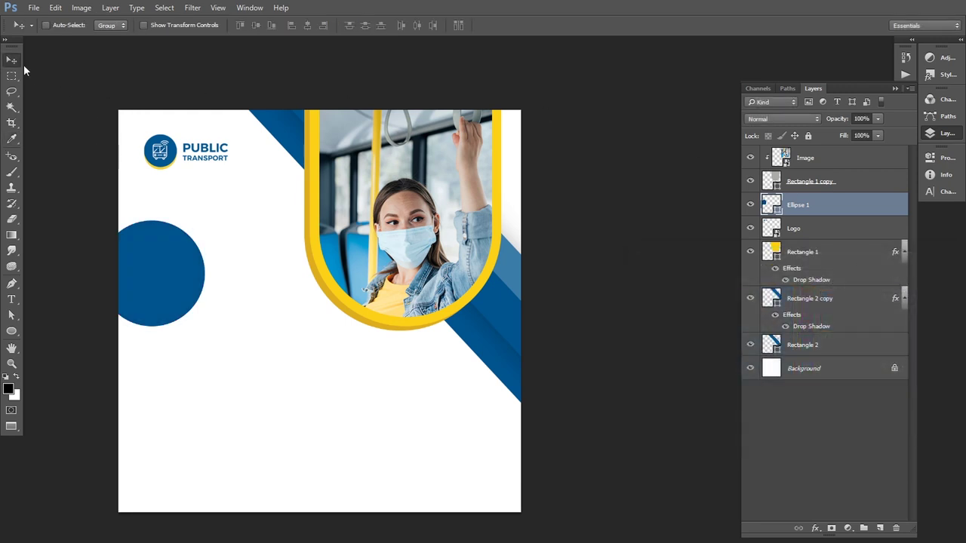
Step: Move the blue circle lower, shrink it to about 3.67 cm, and duplicate Ellipse 1
{"action": "left_click_drag", "start_coordinate": [175, 299], "coordinate": [172, 316]}
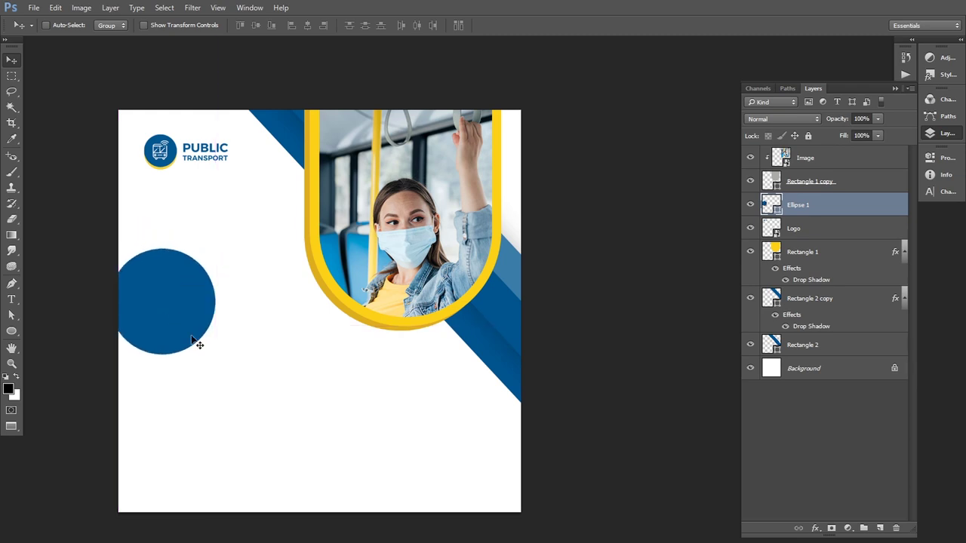
{"action": "key", "text": "ctrl+t"}
{"action": "mouse_move", "coordinate": [215, 355]}
{"action": "left_mouse_down"}
{"action": "mouse_move", "coordinate": [186, 342]}
{"action": "mouse_move", "coordinate": [199, 337]}
{"action": "mouse_move", "coordinate": [189, 330]}
{"action": "left_mouse_up"}
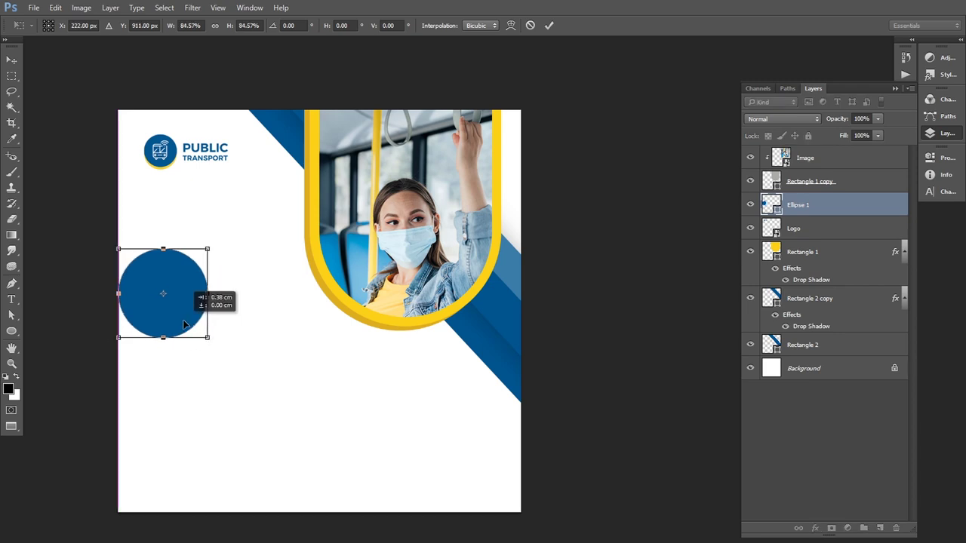
{"action": "key", "text": "Left"}
{"action": "key", "text": "Left"}
{"action": "key", "text": "Left"}
{"action": "key", "text": "Left"}
{"action": "key", "text": "Left"}
{"action": "key", "text": "Left"}
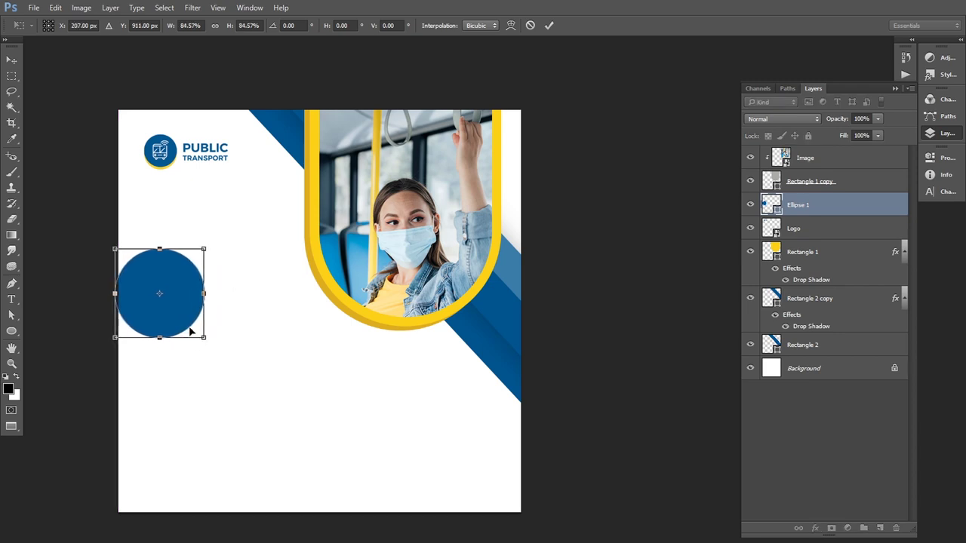
{"action": "key", "text": "Left"}
{"action": "key", "text": "Left"}
{"action": "key", "text": "Left"}
{"action": "key", "text": "Left"}
{"action": "key", "text": "Left"}
{"action": "key", "text": "Left"}
{"action": "key", "text": "Right"}
{"action": "key", "text": "Right"}
{"action": "key", "text": "Right"}
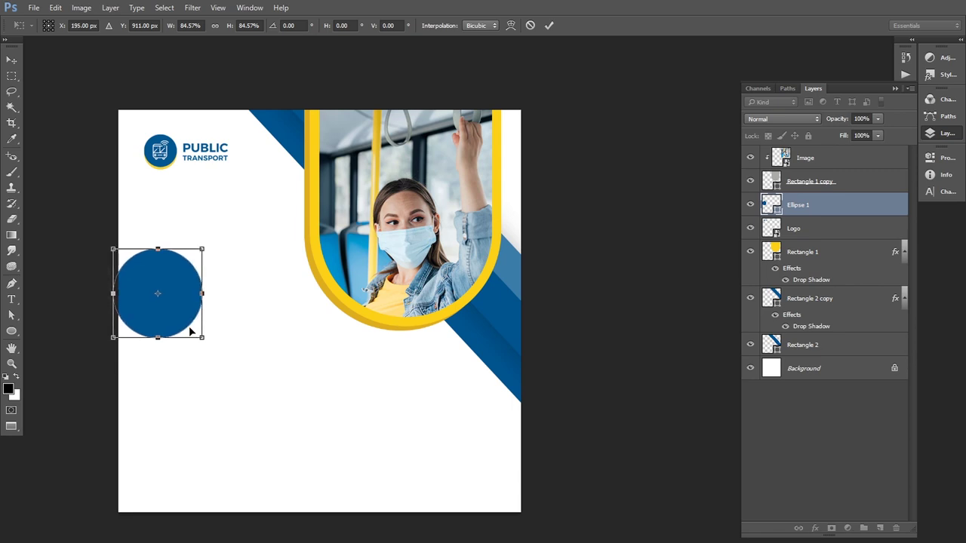
{"action": "key", "text": "Down"}
{"action": "key", "text": "Down"}
{"action": "key", "text": "Down"}
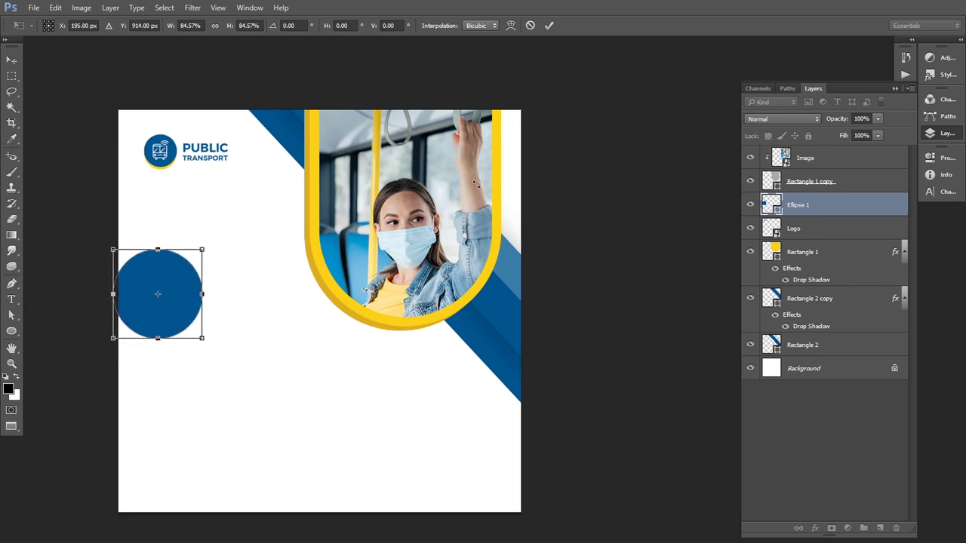
{"action": "left_click_drag", "start_coordinate": [202, 339], "coordinate": [199, 335]}
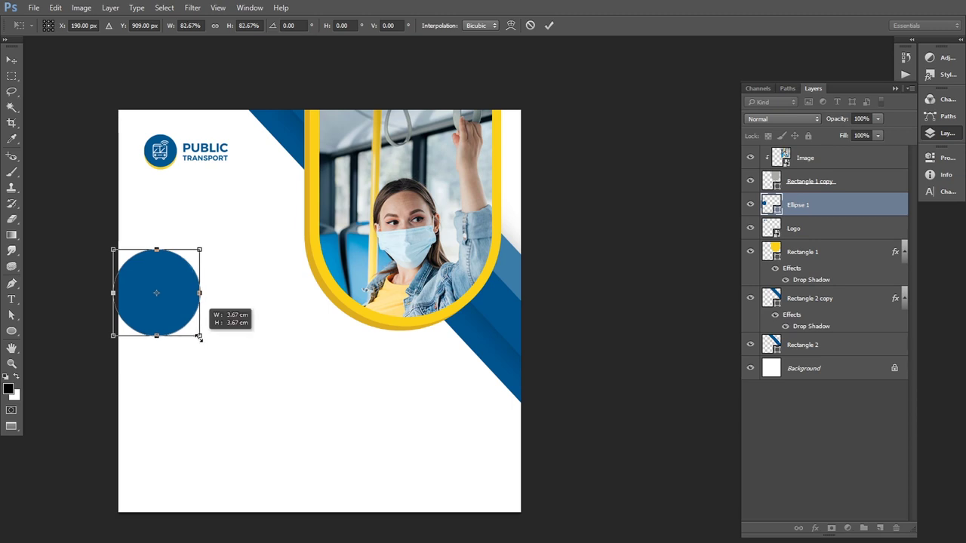
{"action": "key", "text": "Return"}
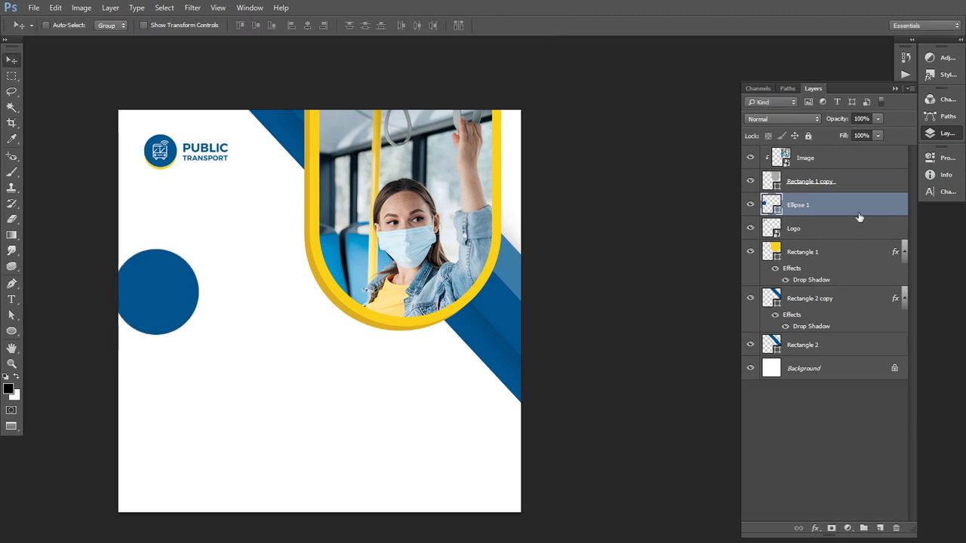
{"action": "left_click_drag", "start_coordinate": [859, 217], "coordinate": [877, 525]}
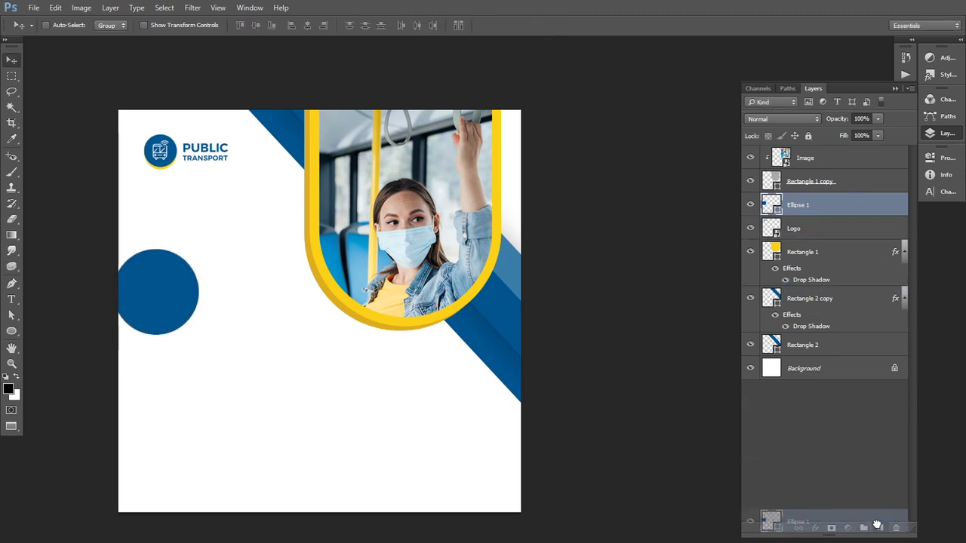
Step: Enlarge the Ellipse 1 copy slightly and move it beneath the original circle
{"action": "key", "text": "ctrl+t"}
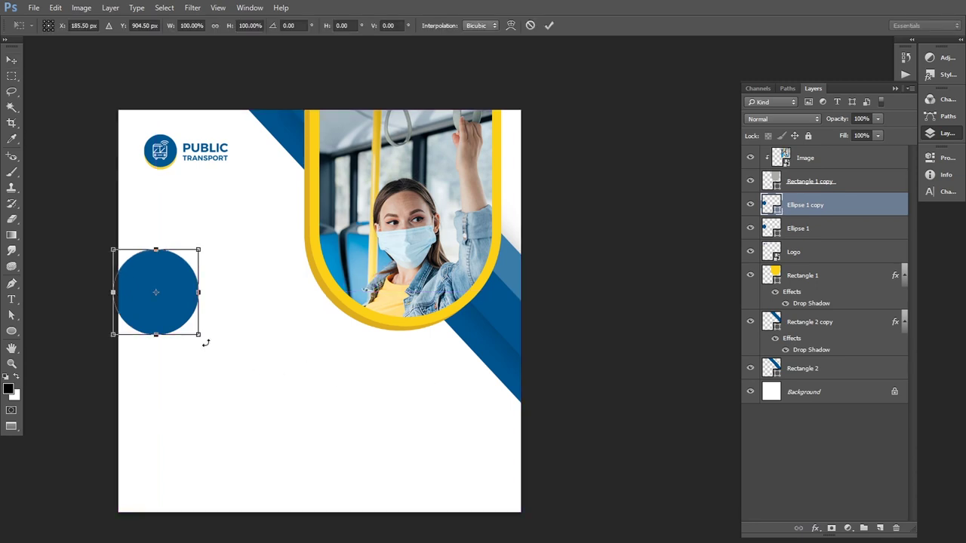
{"action": "left_click_drag", "start_coordinate": [202, 339], "coordinate": [208, 344]}
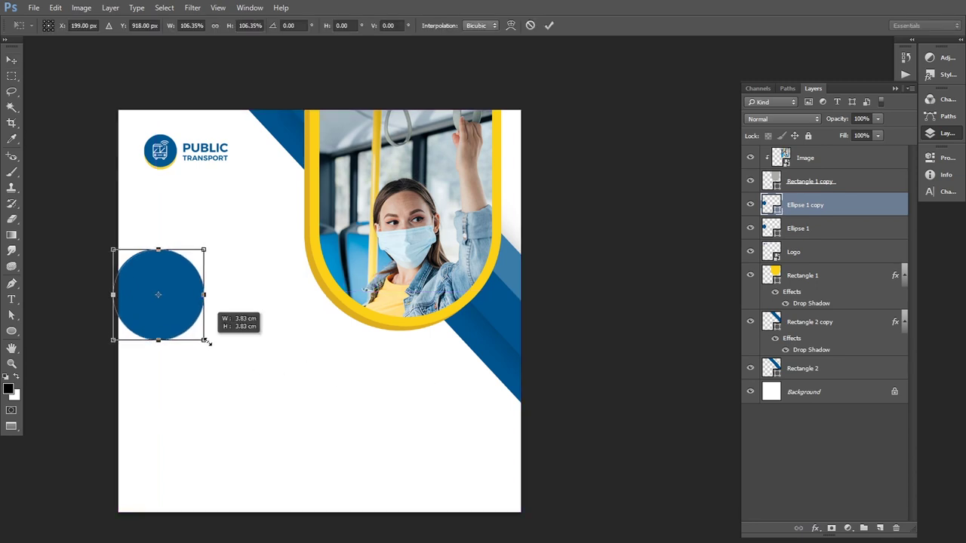
{"action": "left_click", "coordinate": [548, 25]}
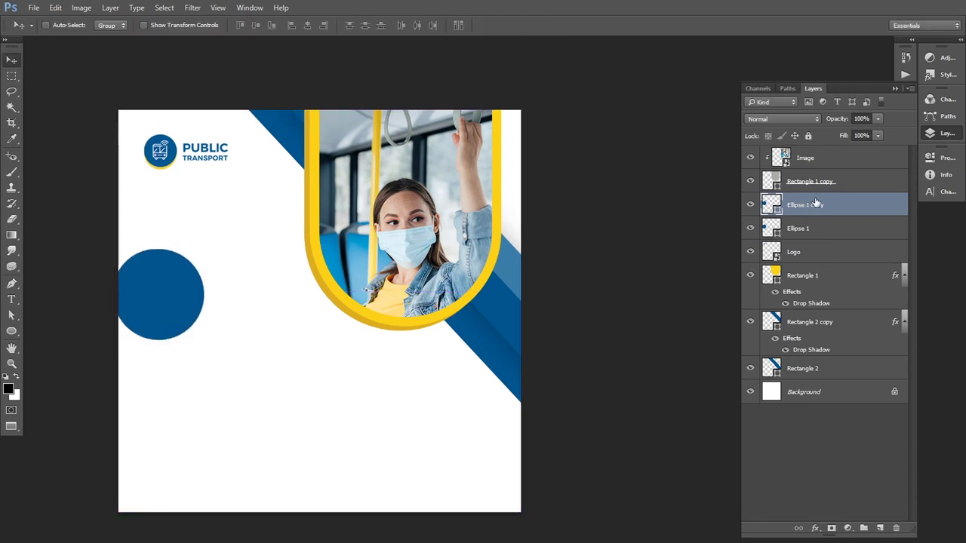
{"action": "left_click_drag", "start_coordinate": [815, 202], "coordinate": [797, 235]}
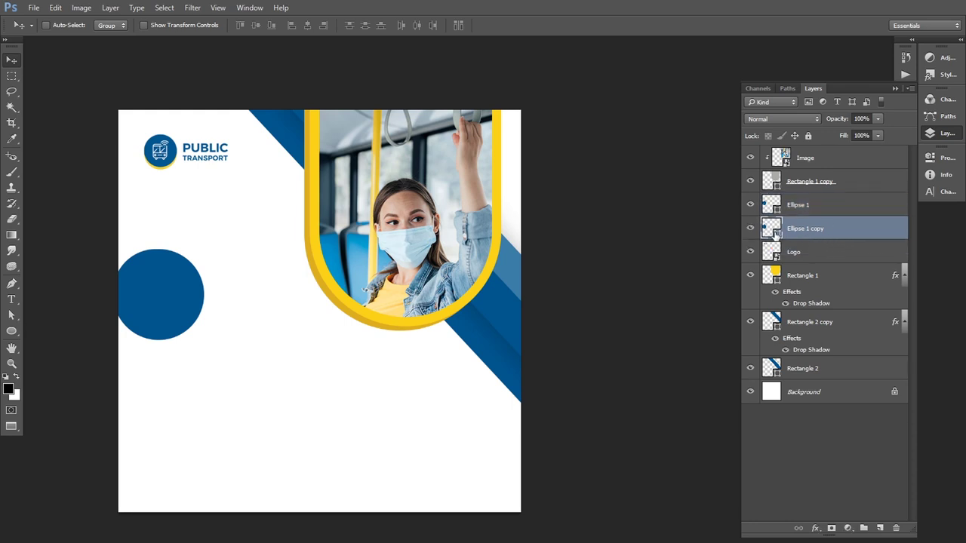
Step: Fill the circle copy with the frame's yellow and shrink it to about 98%
{"action": "double_click", "coordinate": [775, 233]}
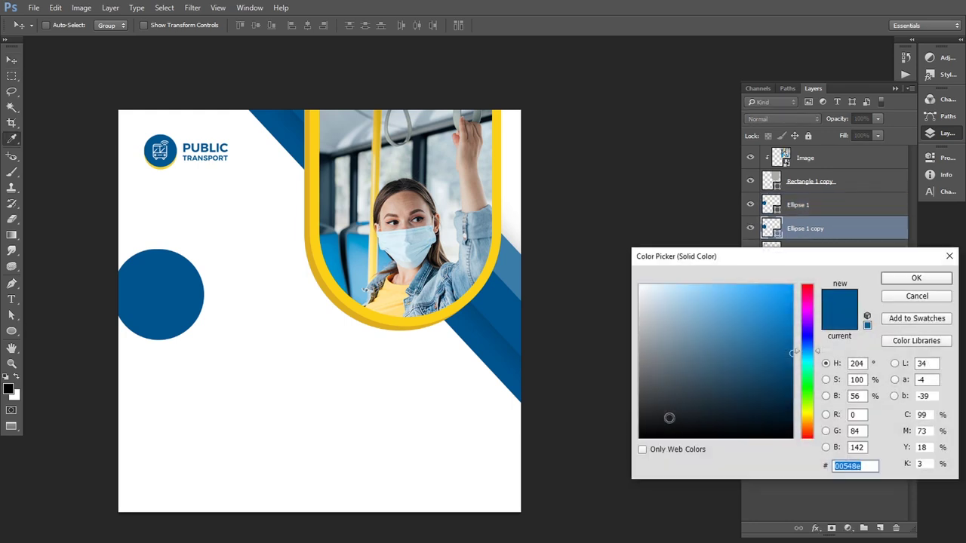
{"action": "left_click", "coordinate": [500, 253]}
{"action": "left_click", "coordinate": [890, 281]}
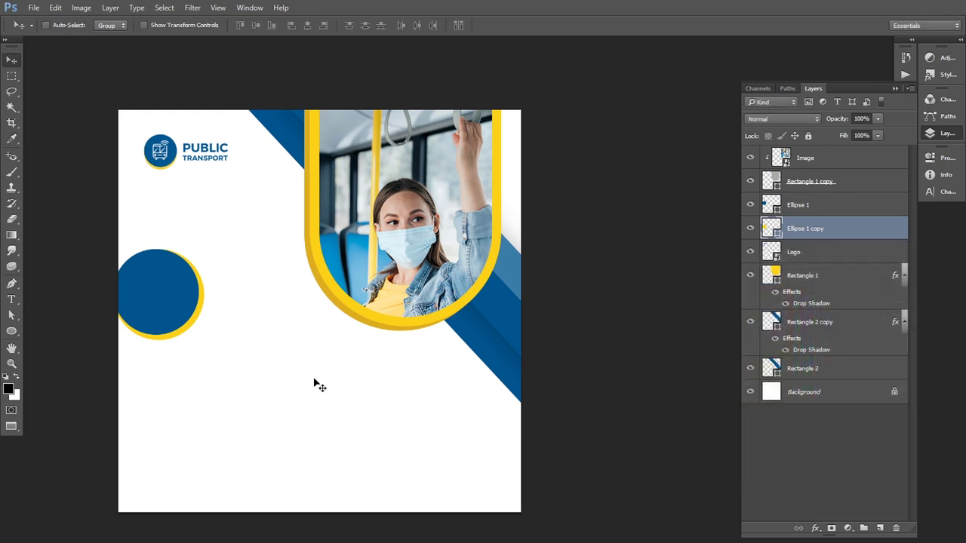
{"action": "key", "text": "ctrl+t"}
{"action": "left_click_drag", "start_coordinate": [205, 340], "coordinate": [203, 338]}
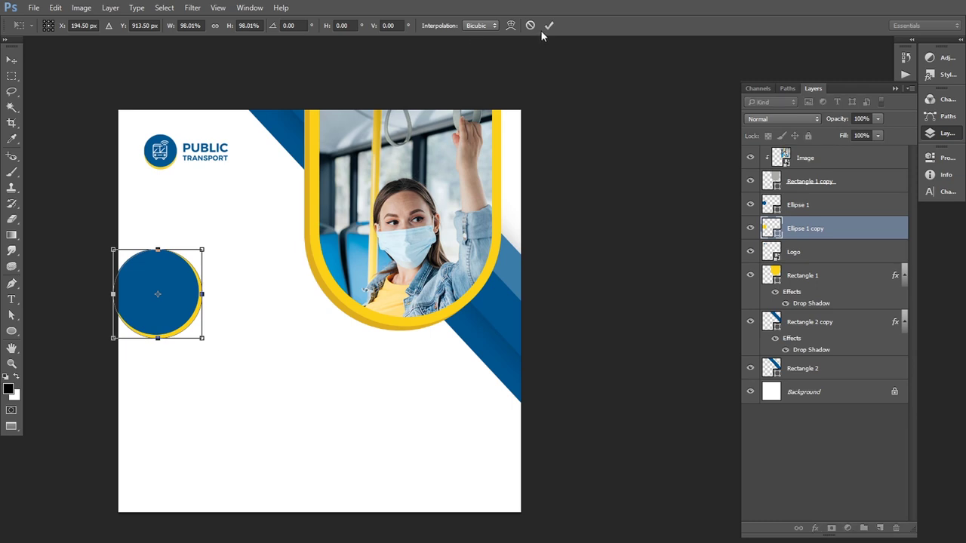
{"action": "left_click", "coordinate": [549, 25]}
{"action": "key", "text": "F7"}
{"action": "left_click", "coordinate": [11, 300]}
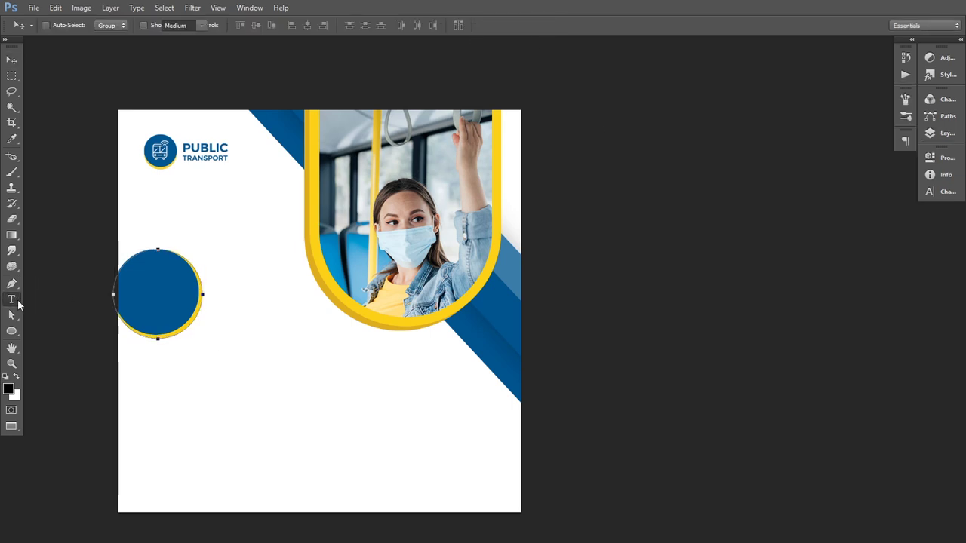
Step: Type the text 'BOOK NOW' below the circles
{"action": "left_click", "coordinate": [228, 388]}
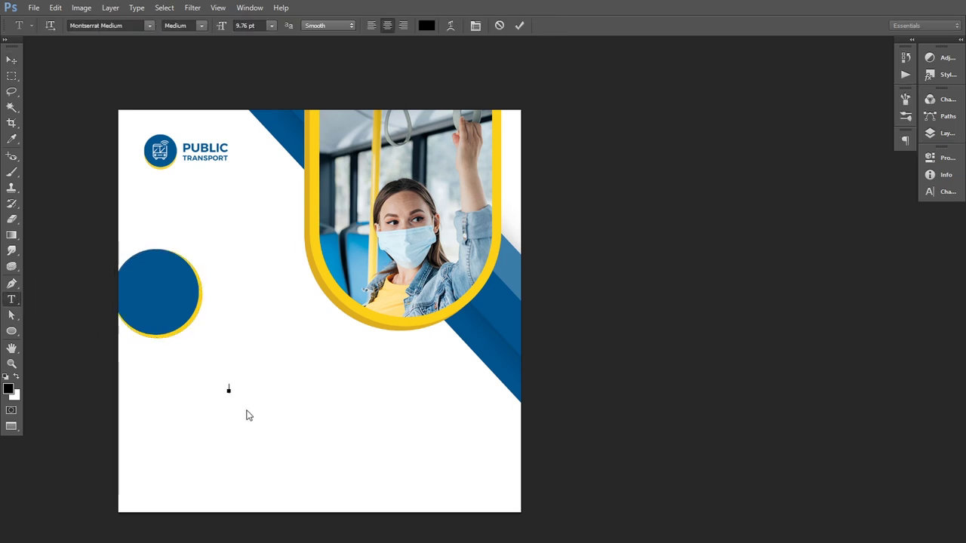
{"action": "type", "text": "BOOK"}
{"action": "key", "text": "ctrl+a"}
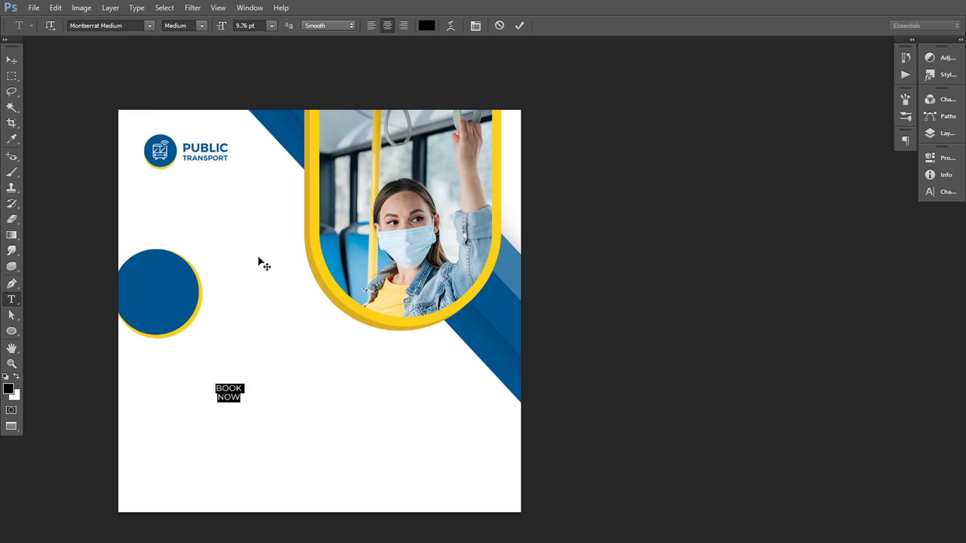
{"action": "left_click", "coordinate": [240, 385]}
{"action": "mouse_move", "coordinate": [241, 384]}
{"action": "left_mouse_down"}
{"action": "mouse_move", "coordinate": [223, 385]}
{"action": "mouse_move", "coordinate": [247, 387]}
{"action": "left_mouse_up"}
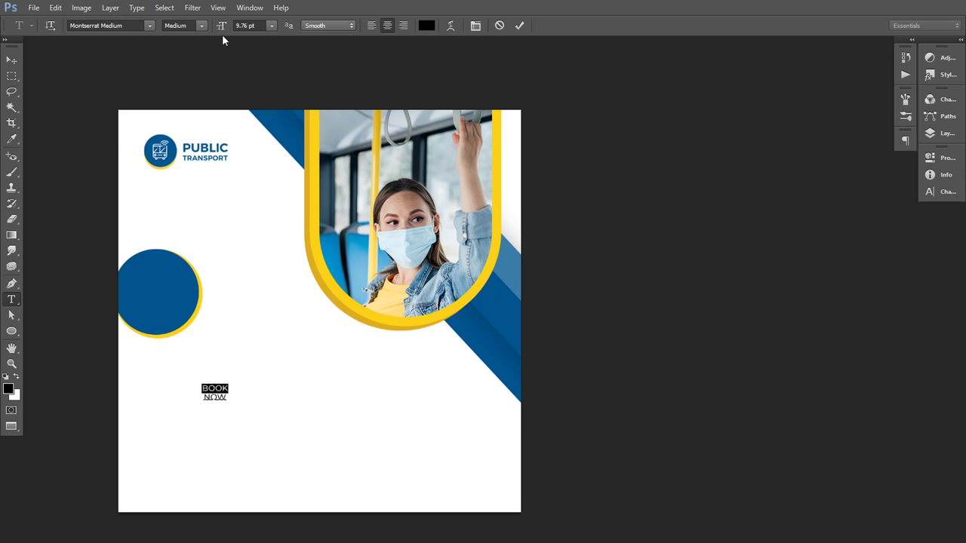
Step: Make BOOK 21.76 pt SemiBold and drag the BOOK NOW text onto the blue circle
{"action": "left_click_drag", "start_coordinate": [222, 25], "coordinate": [233, 27]}
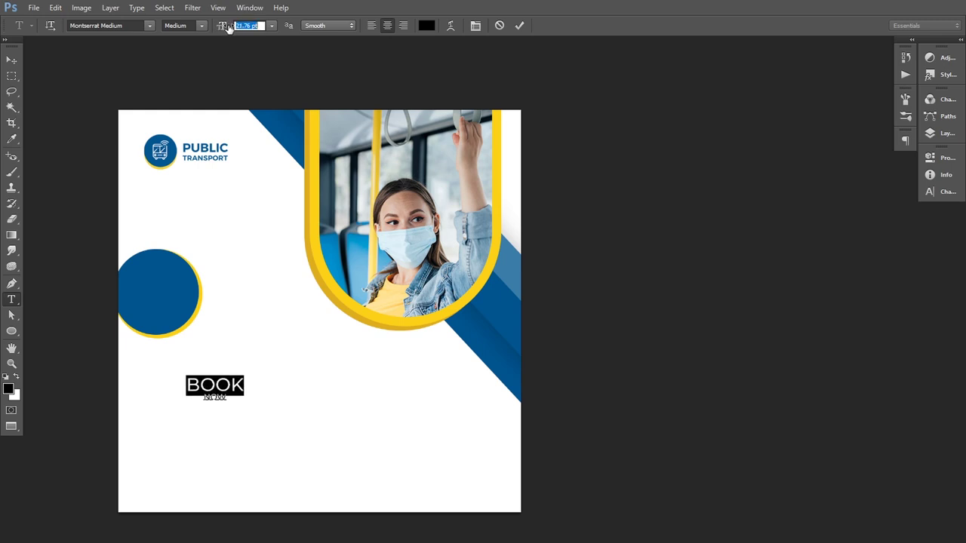
{"action": "left_click", "coordinate": [185, 26]}
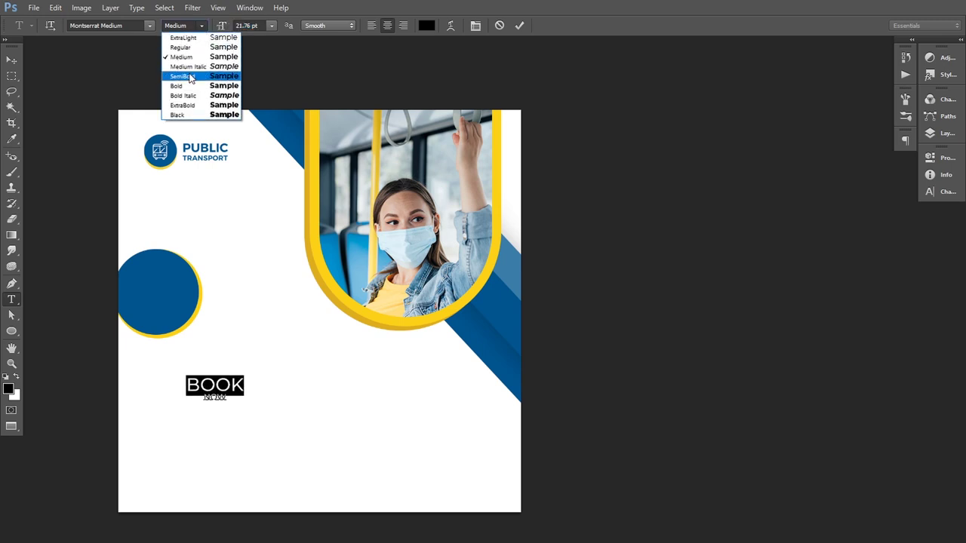
{"action": "left_click", "coordinate": [194, 78]}
{"action": "left_click", "coordinate": [12, 60]}
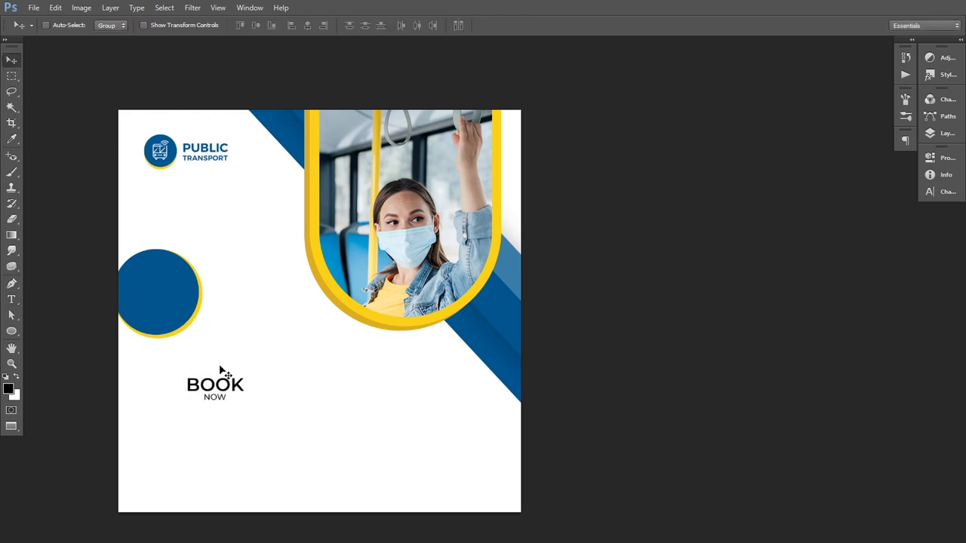
{"action": "left_click_drag", "start_coordinate": [221, 370], "coordinate": [159, 285]}
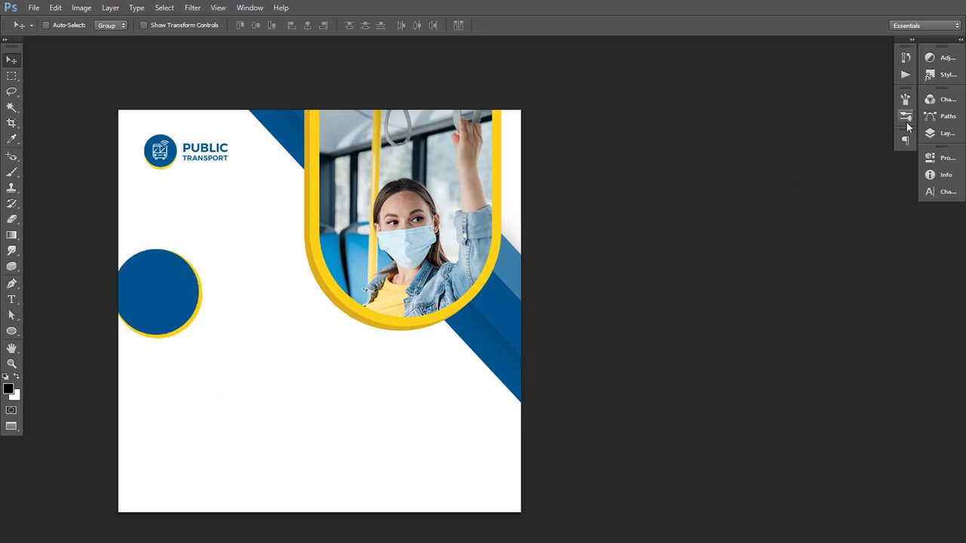
{"action": "left_click", "coordinate": [936, 133]}
Step: Move BOOK NOW above the blue circle, make it white and enlarge the word NOW
{"action": "left_click_drag", "start_coordinate": [795, 236], "coordinate": [790, 206]}
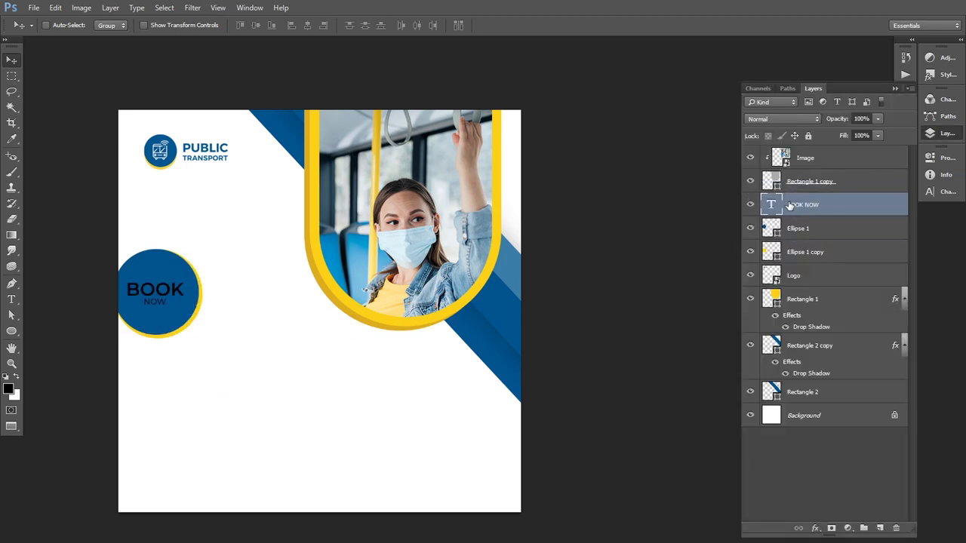
{"action": "double_click", "coordinate": [772, 204]}
{"action": "left_click", "coordinate": [426, 25]}
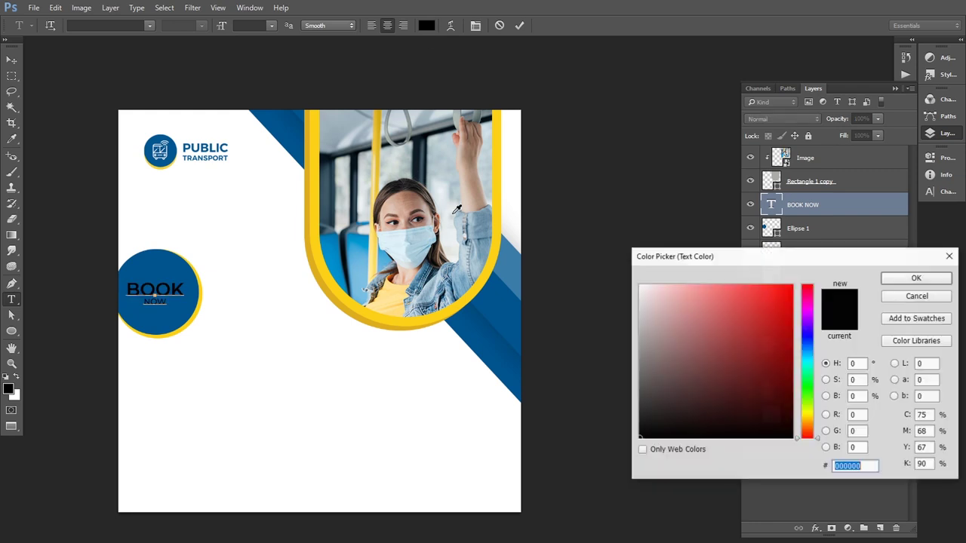
{"action": "left_click", "coordinate": [640, 286]}
{"action": "left_click", "coordinate": [915, 278]}
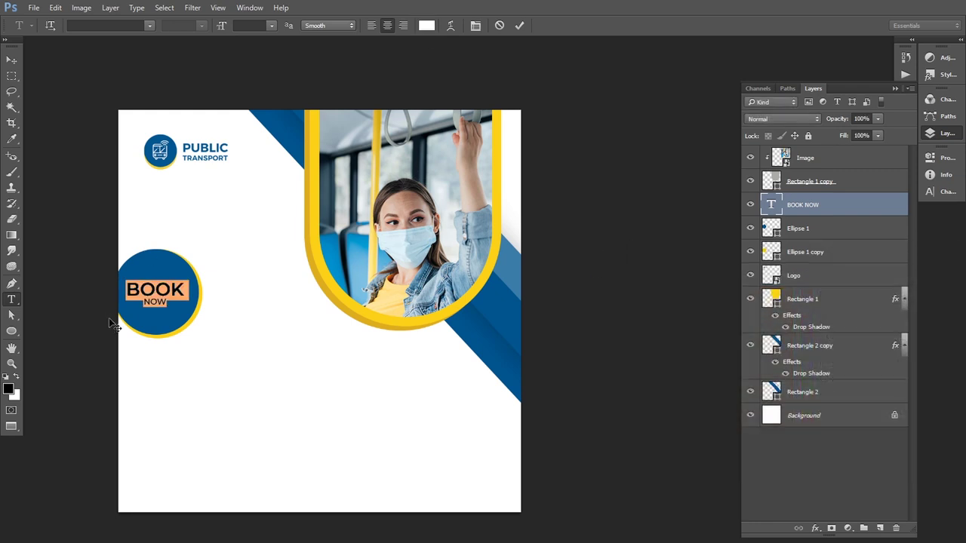
{"action": "left_click_drag", "start_coordinate": [144, 302], "coordinate": [168, 302]}
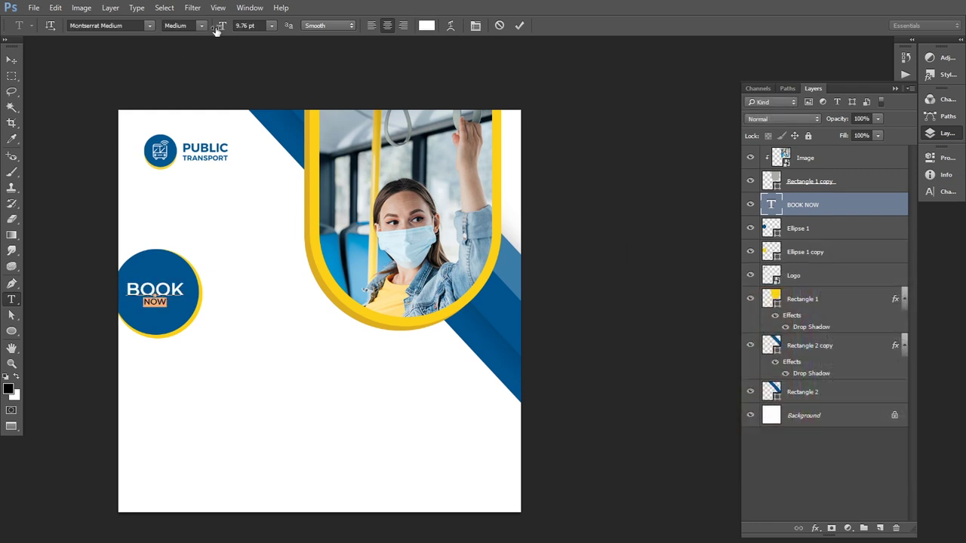
{"action": "left_click_drag", "start_coordinate": [220, 28], "coordinate": [225, 30]}
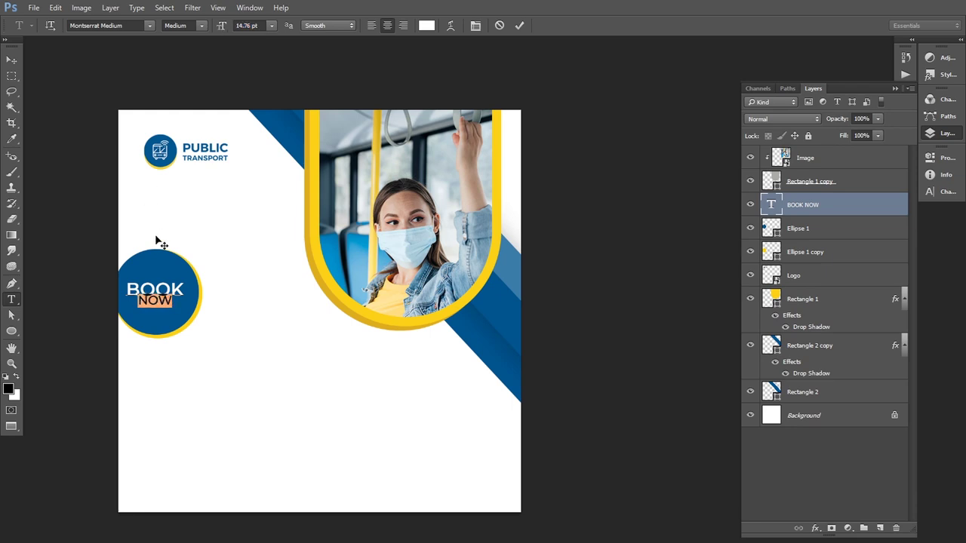
Step: Increase the BOOK NOW line spacing to 14.56 pt leading
{"action": "left_click", "coordinate": [149, 290]}
{"action": "left_click_drag", "start_coordinate": [125, 285], "coordinate": [234, 323]}
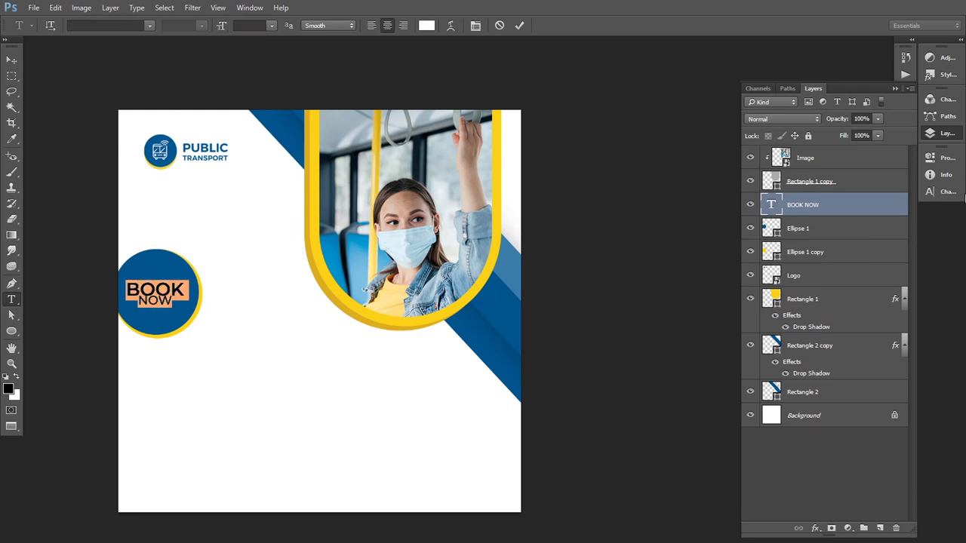
{"action": "left_click", "coordinate": [947, 193]}
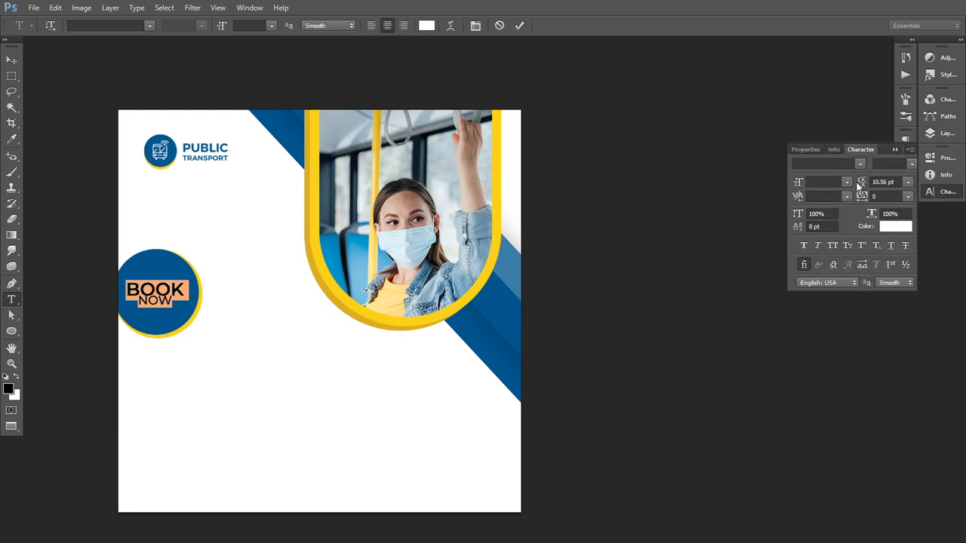
{"action": "left_click_drag", "start_coordinate": [862, 185], "coordinate": [864, 186]}
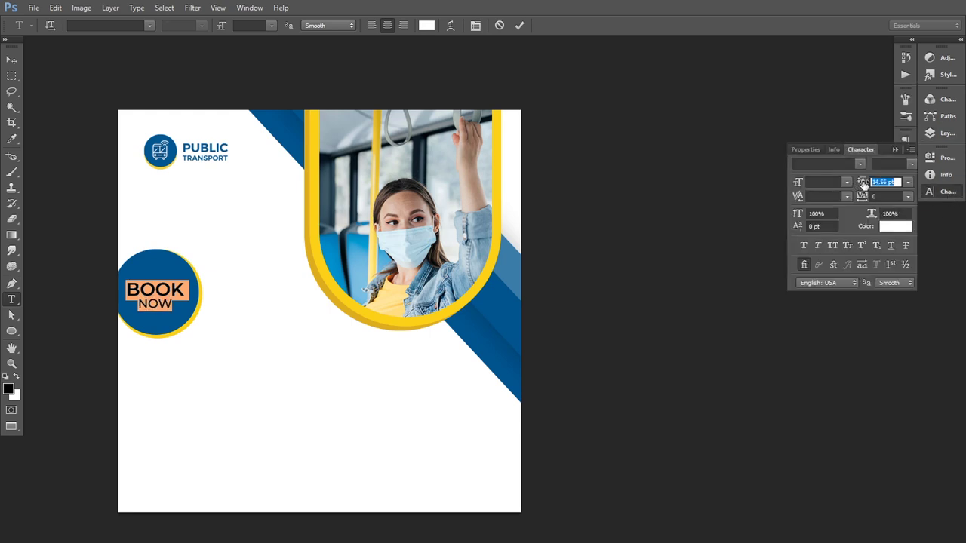
{"action": "left_click", "coordinate": [896, 149]}
Step: Nudge BOOK NOW into place and scale it to 94.38% on the circle
{"action": "left_click", "coordinate": [11, 59]}
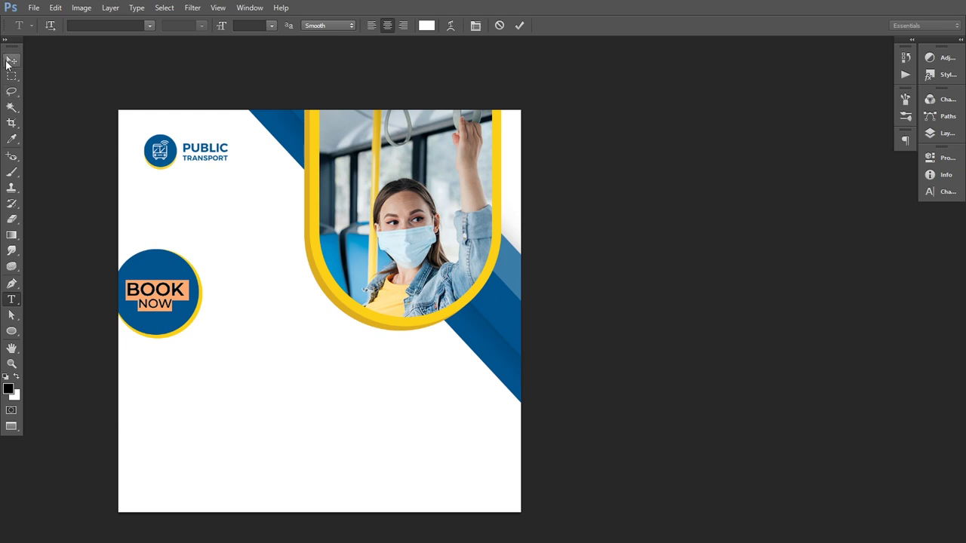
{"action": "left_click_drag", "start_coordinate": [201, 309], "coordinate": [204, 307]}
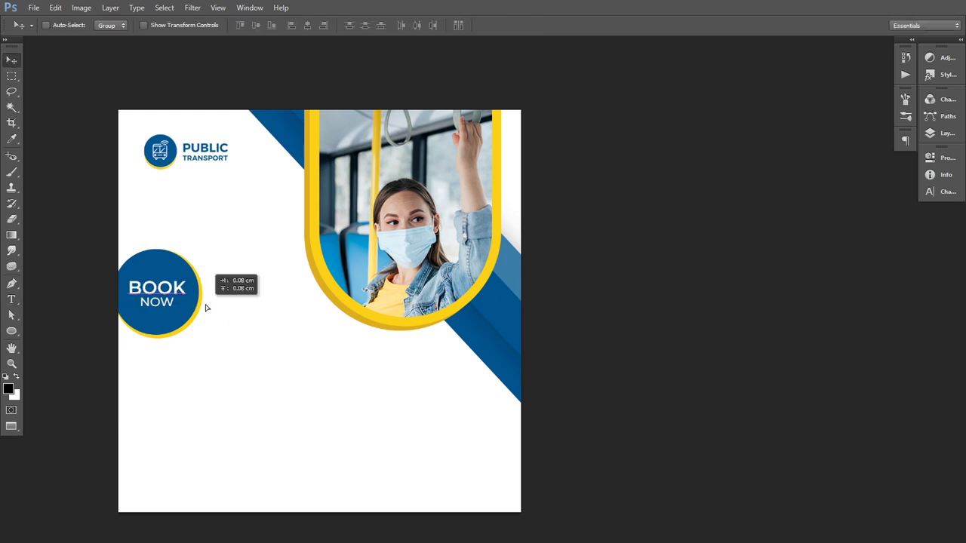
{"action": "key", "text": "Down"}
{"action": "key", "text": "Down"}
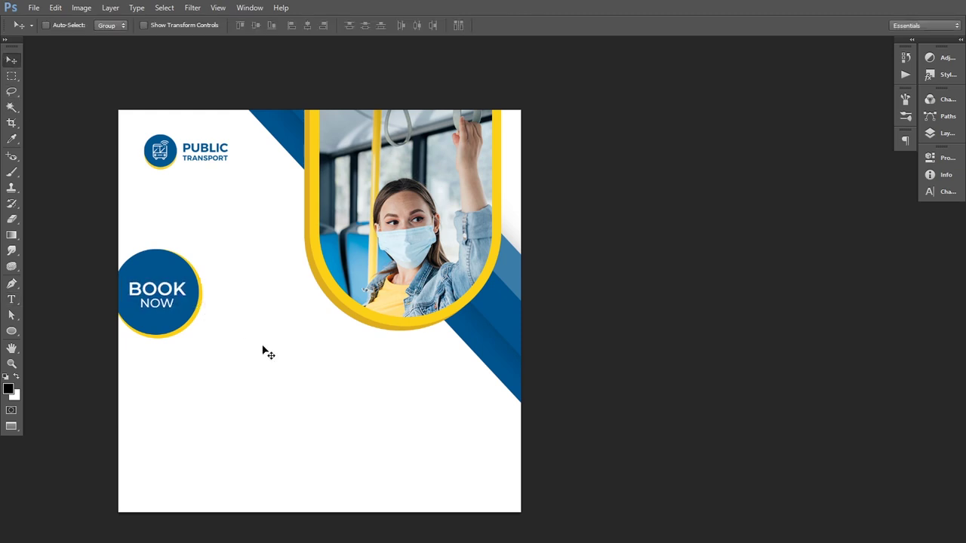
{"action": "key", "text": "ctrl+t"}
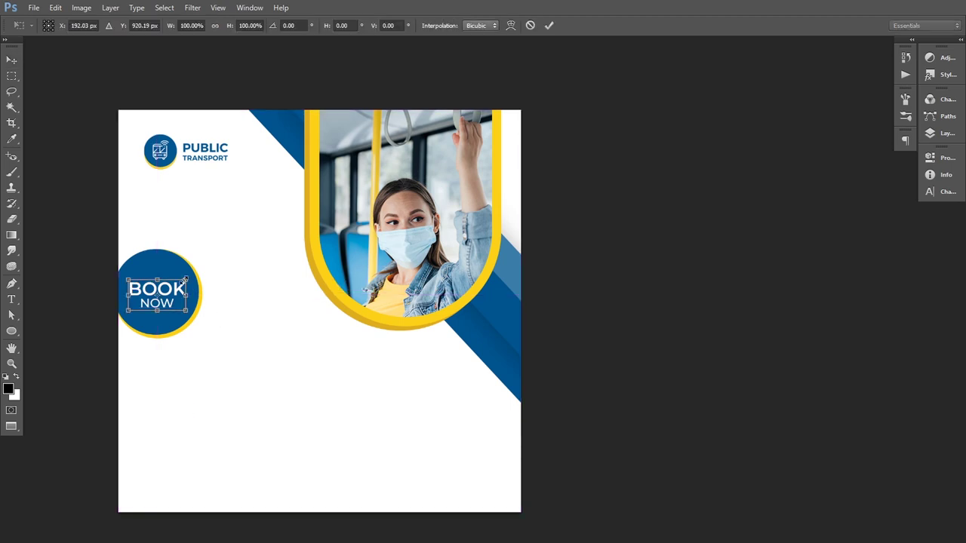
{"action": "left_click_drag", "start_coordinate": [184, 280], "coordinate": [181, 283]}
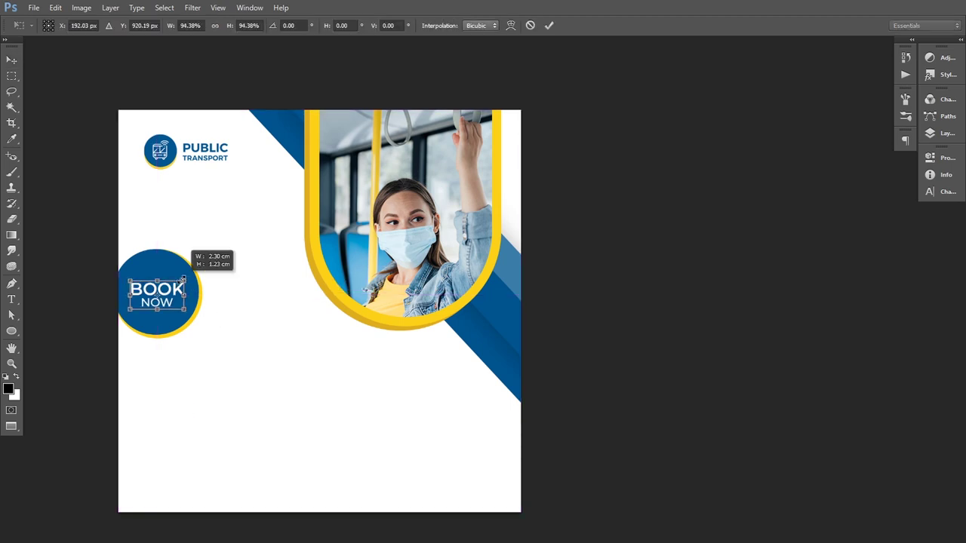
{"action": "left_click", "coordinate": [549, 27]}
{"action": "left_click_drag", "start_coordinate": [227, 387], "coordinate": [236, 379]}
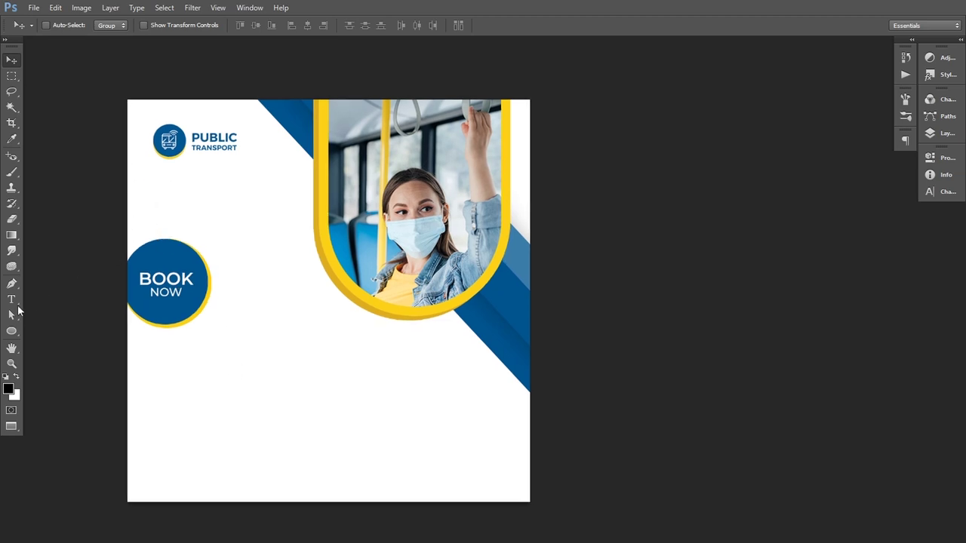
Step: Type the PUBLIC headline below the circle and colour it blue #00548e
{"action": "left_click", "coordinate": [13, 300]}
{"action": "left_click", "coordinate": [215, 387]}
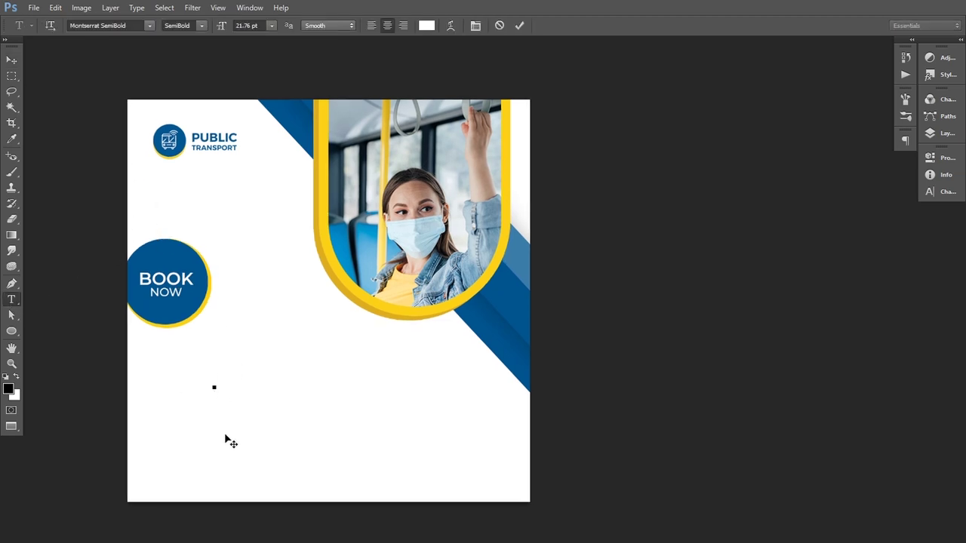
{"action": "type", "text": "es"}
{"action": "key", "text": "ctrl+a"}
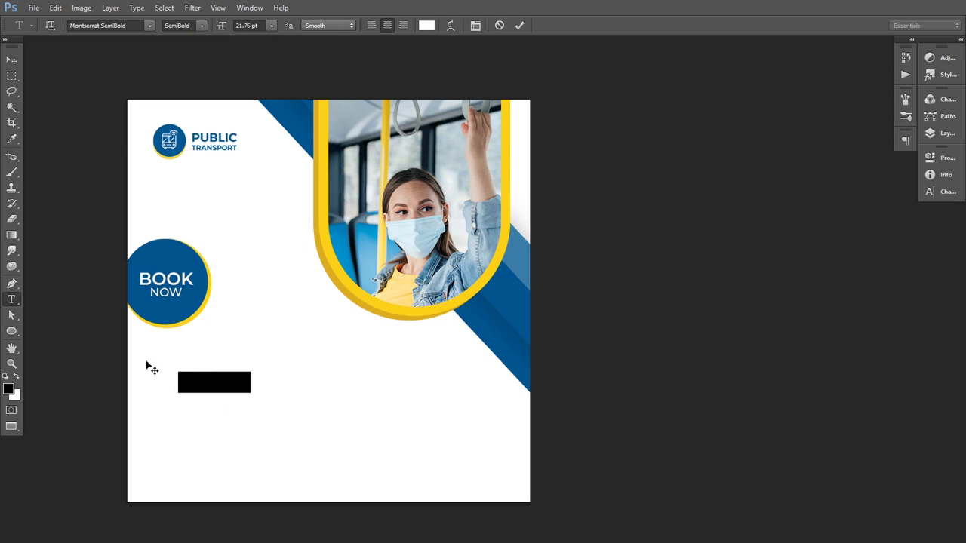
{"action": "left_click", "coordinate": [9, 387]}
{"action": "left_click", "coordinate": [175, 304]}
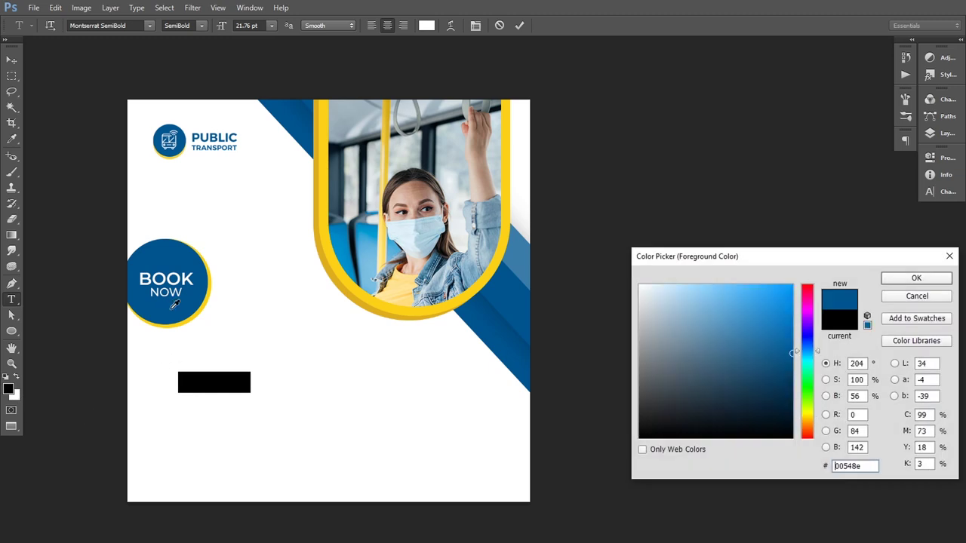
{"action": "left_click", "coordinate": [911, 278]}
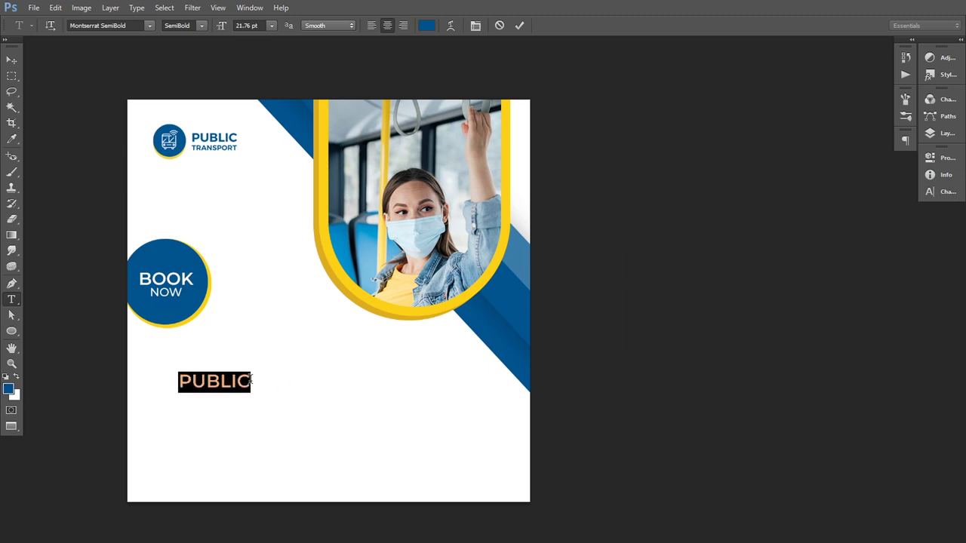
{"action": "key", "text": "ctrl+h"}
Step: Set PUBLIC to ExtraBold at 82.76 pt and position it on the page
{"action": "left_click_drag", "start_coordinate": [257, 384], "coordinate": [137, 381]}
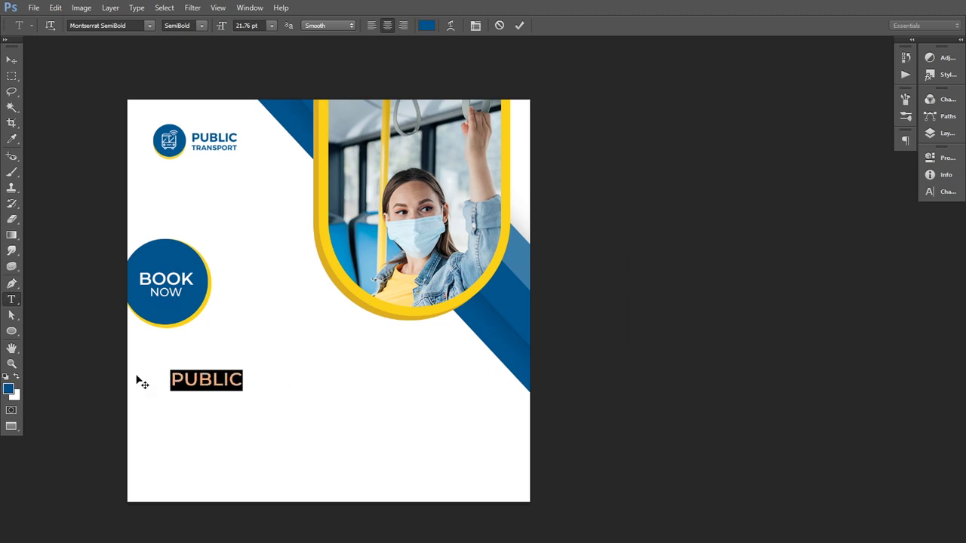
{"action": "left_click", "coordinate": [195, 25]}
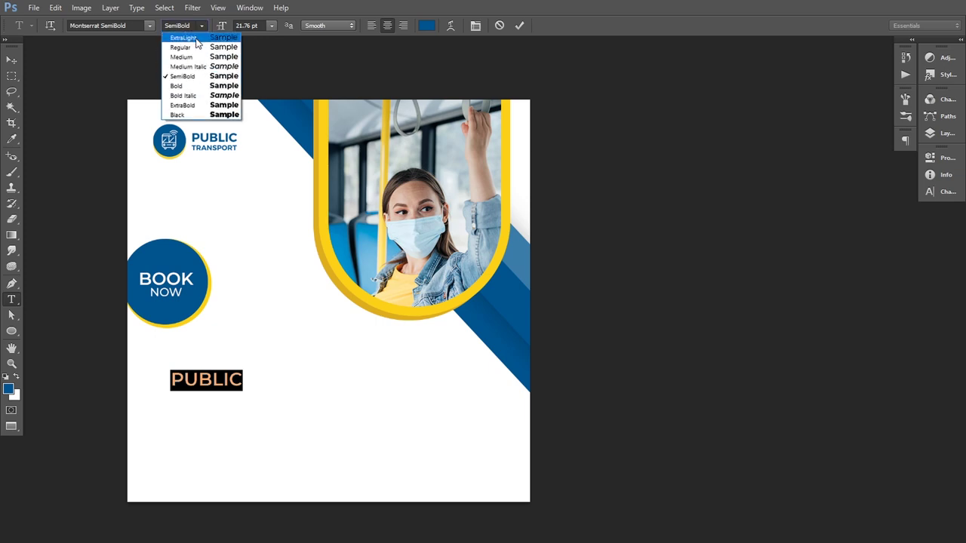
{"action": "left_click", "coordinate": [183, 105]}
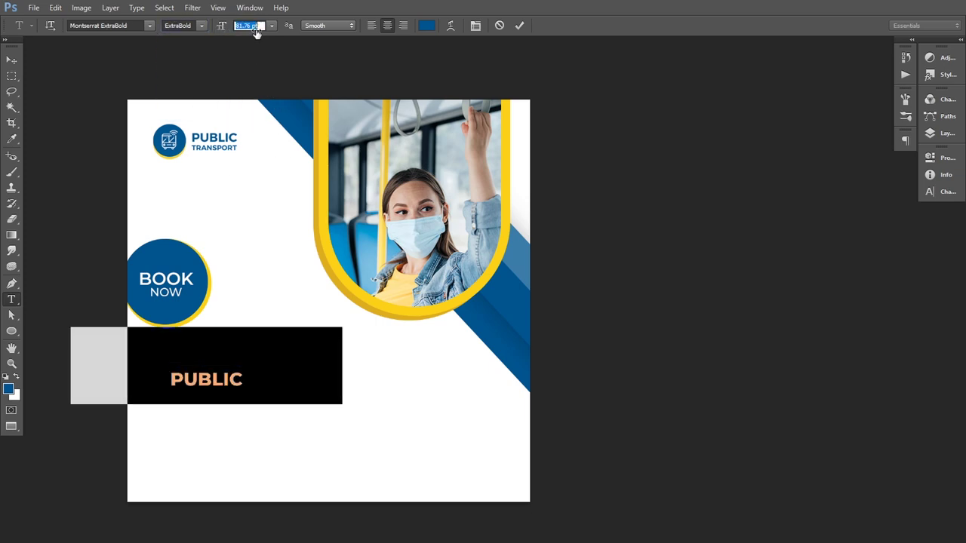
{"action": "left_click_drag", "start_coordinate": [221, 31], "coordinate": [256, 33]}
{"action": "left_click", "coordinate": [11, 59]}
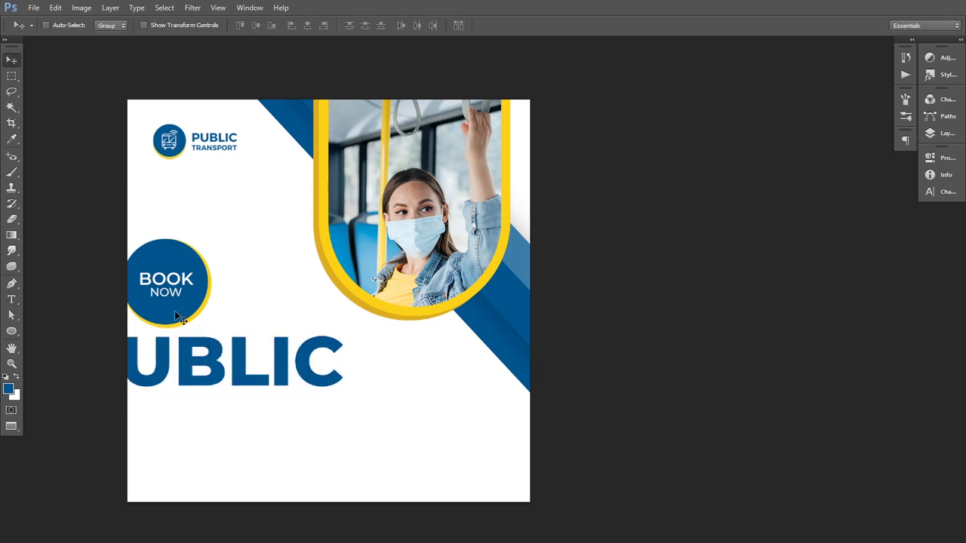
{"action": "mouse_move", "coordinate": [256, 372]}
{"action": "left_mouse_down"}
{"action": "mouse_move", "coordinate": [329, 413]}
{"action": "mouse_move", "coordinate": [314, 415]}
{"action": "mouse_move", "coordinate": [316, 400]}
{"action": "left_mouse_up"}
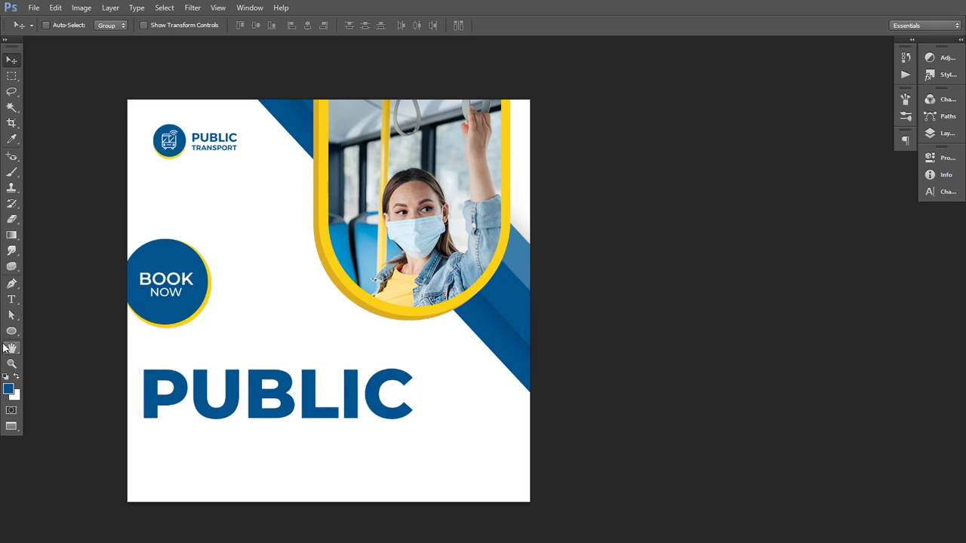
{"action": "left_click", "coordinate": [11, 299]}
Step: Type TRANSPORTATION at a smaller size, place it under PUBLIC and scale it to PUBLIC's width
{"action": "left_click", "coordinate": [174, 447]}
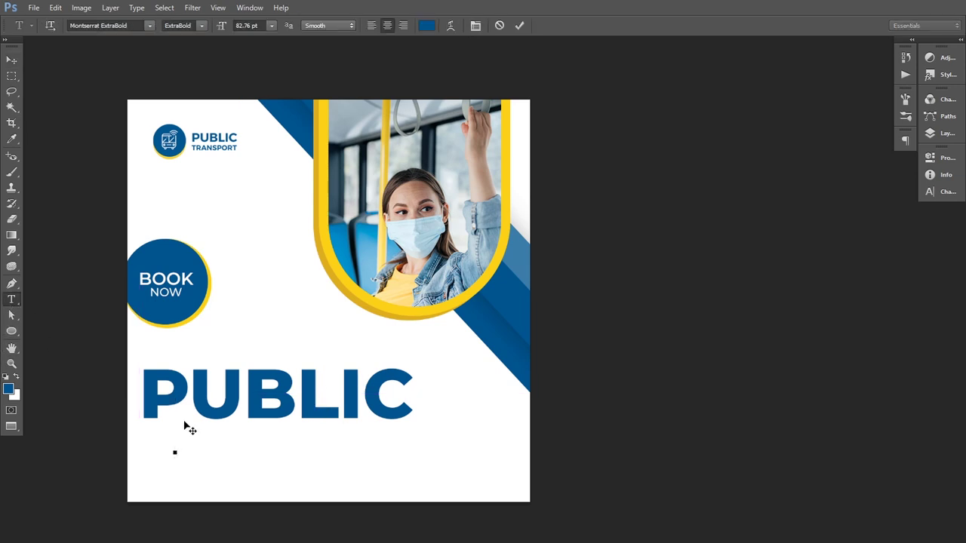
{"action": "mouse_move", "coordinate": [221, 26]}
{"action": "left_mouse_down"}
{"action": "mouse_move", "coordinate": [198, 32]}
{"action": "mouse_move", "coordinate": [208, 30]}
{"action": "left_mouse_up"}
{"action": "type", "text": "TRA"}
{"action": "type", "text": "NS"}
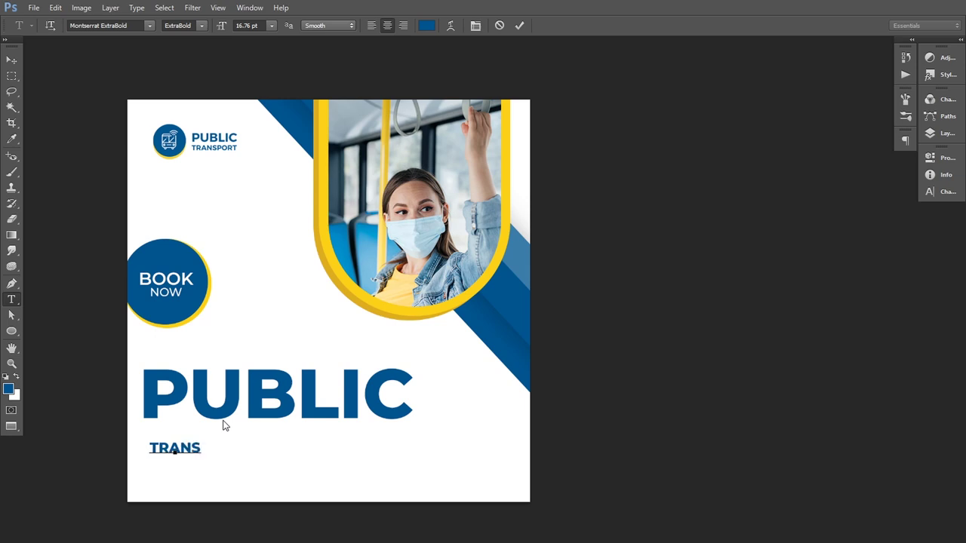
{"action": "type", "text": "POR"}
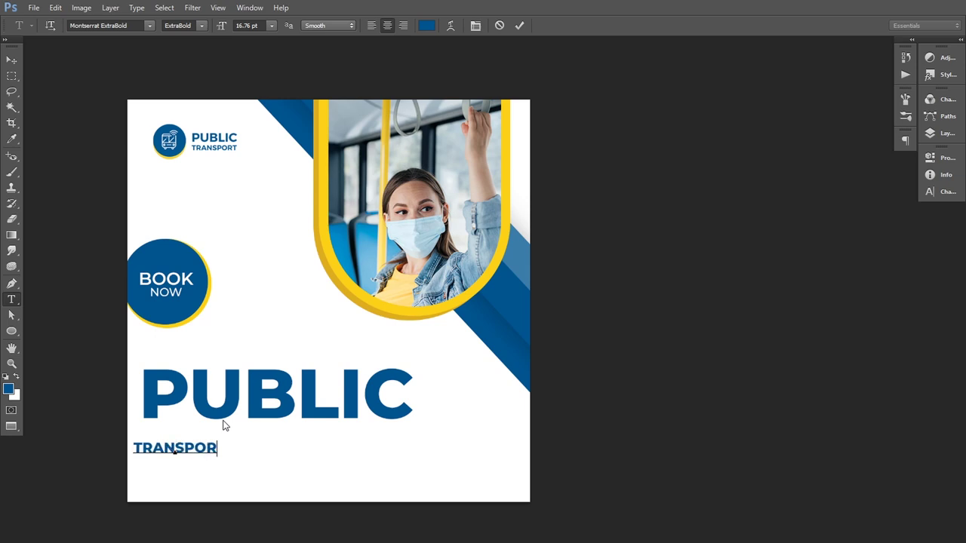
{"action": "type", "text": "TAT"}
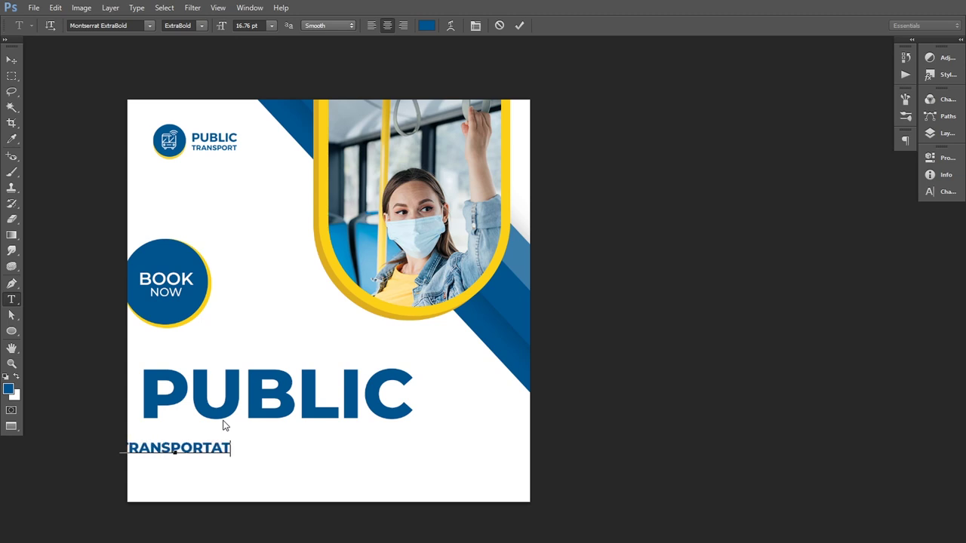
{"action": "type", "text": "ION"}
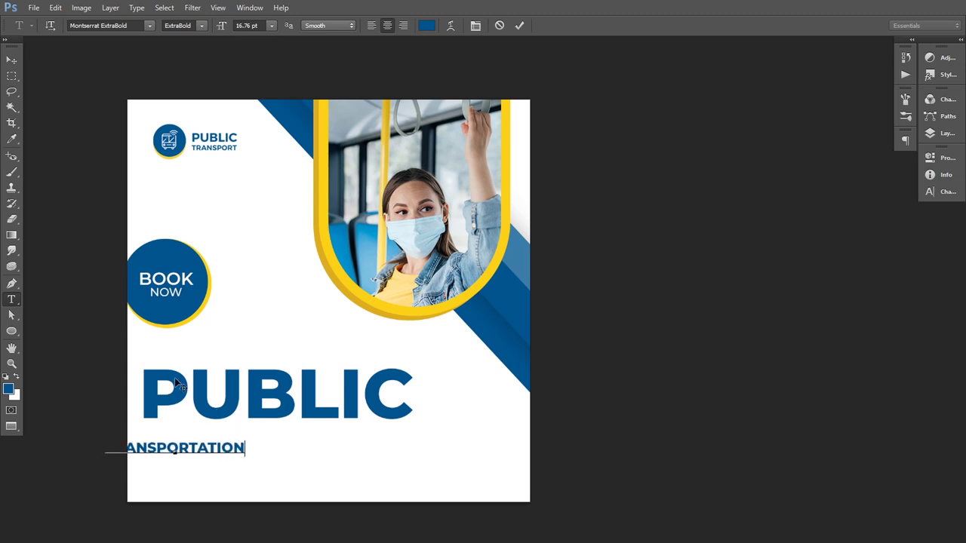
{"action": "left_click", "coordinate": [12, 56]}
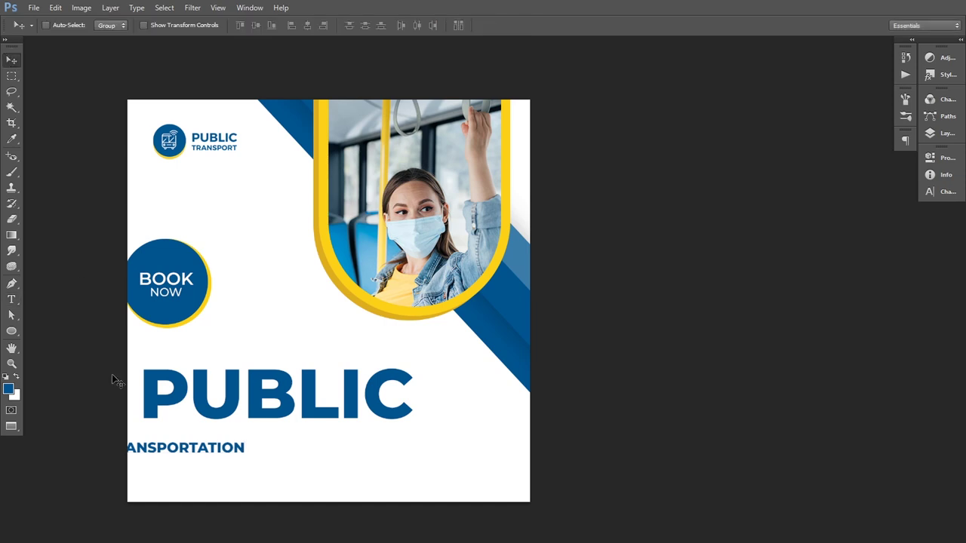
{"action": "left_click_drag", "start_coordinate": [176, 456], "coordinate": [205, 439]}
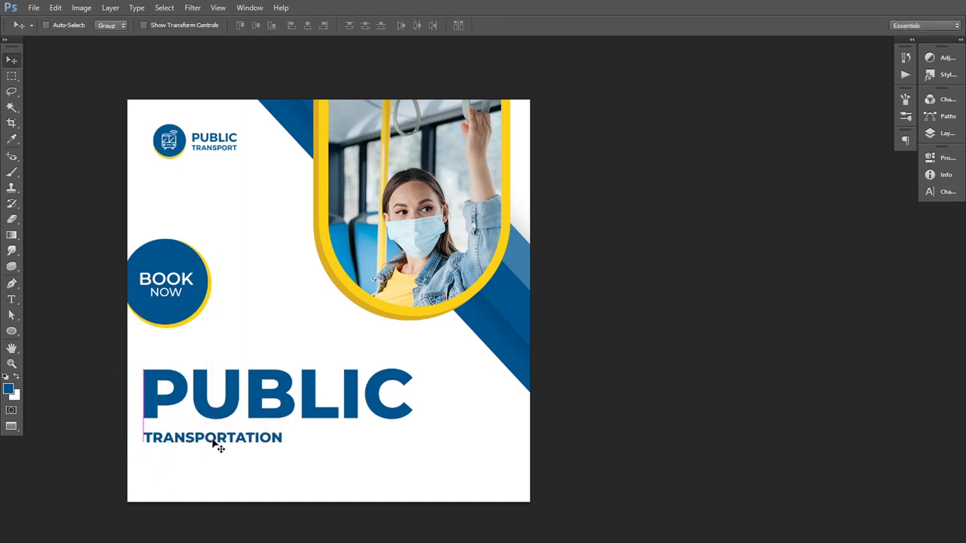
{"action": "left_click_drag", "start_coordinate": [205, 439], "coordinate": [211, 443]}
{"action": "key", "text": "ctrl+t"}
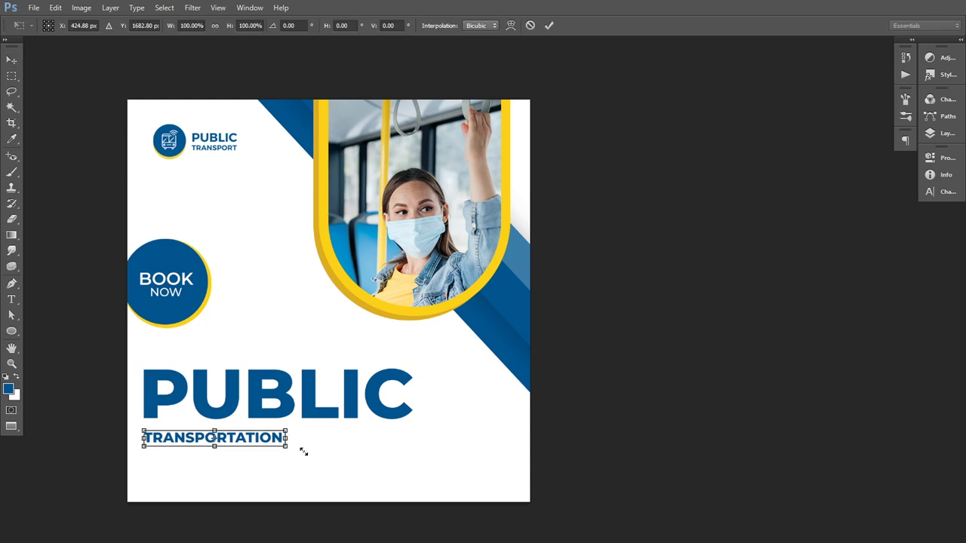
{"action": "left_click_drag", "start_coordinate": [284, 446], "coordinate": [408, 460]}
Step: Apply the scaling and change TRANSPORTATION to Medium weight
{"action": "key", "text": "Return"}
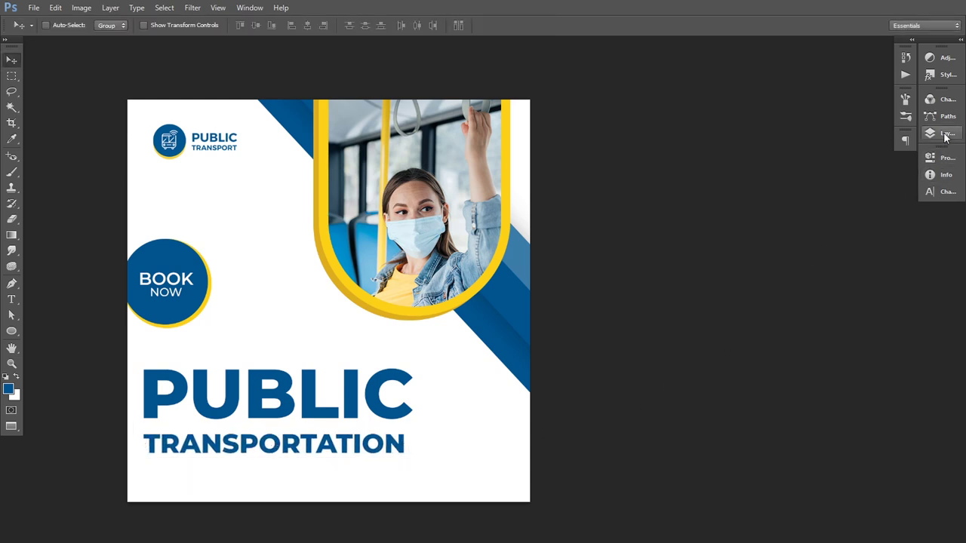
{"action": "left_click", "coordinate": [943, 133]}
{"action": "double_click", "coordinate": [771, 205]}
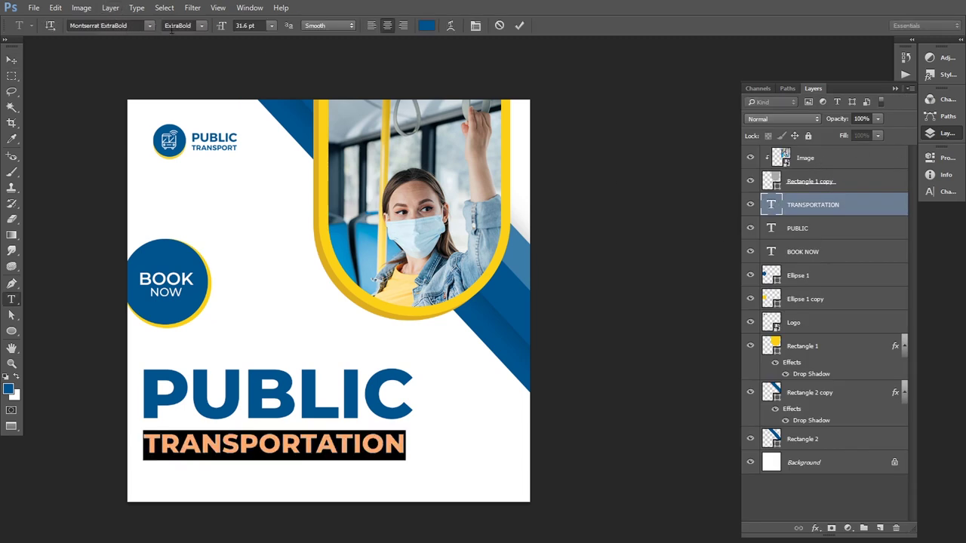
{"action": "left_click", "coordinate": [196, 27]}
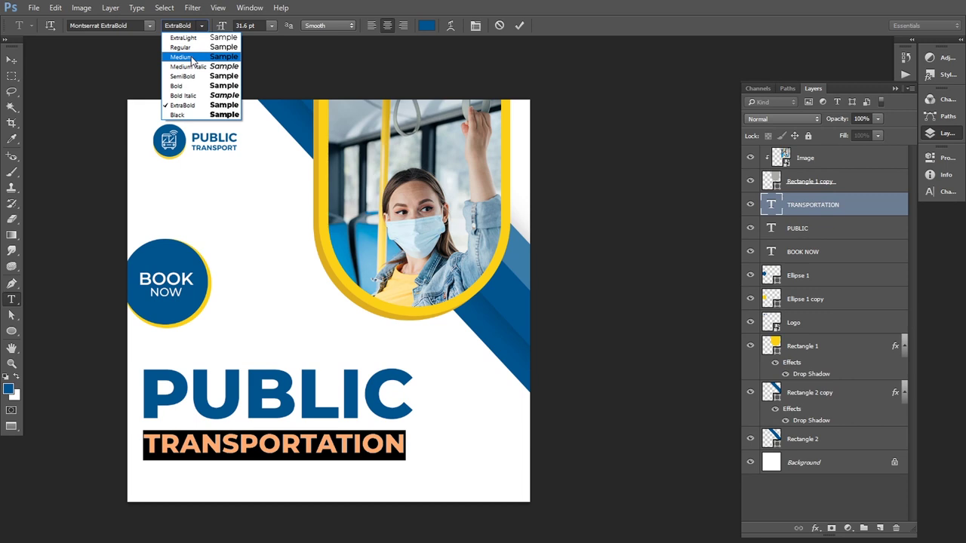
{"action": "left_click", "coordinate": [192, 59]}
Step: Align TRANSPORTATION with PUBLIC, widen it slightly and tuck it up closer
{"action": "left_click", "coordinate": [12, 60]}
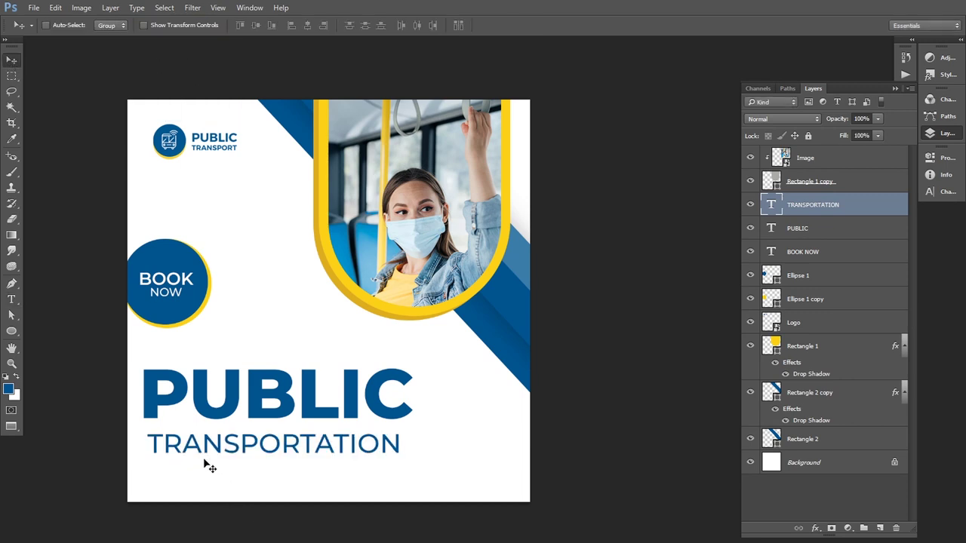
{"action": "left_click_drag", "start_coordinate": [195, 444], "coordinate": [190, 444]}
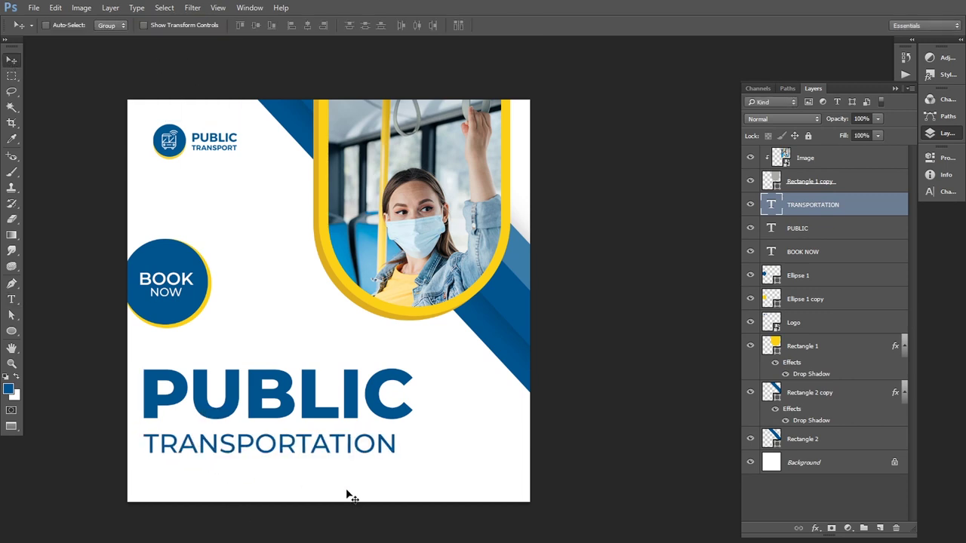
{"action": "key", "text": "ctrl+t"}
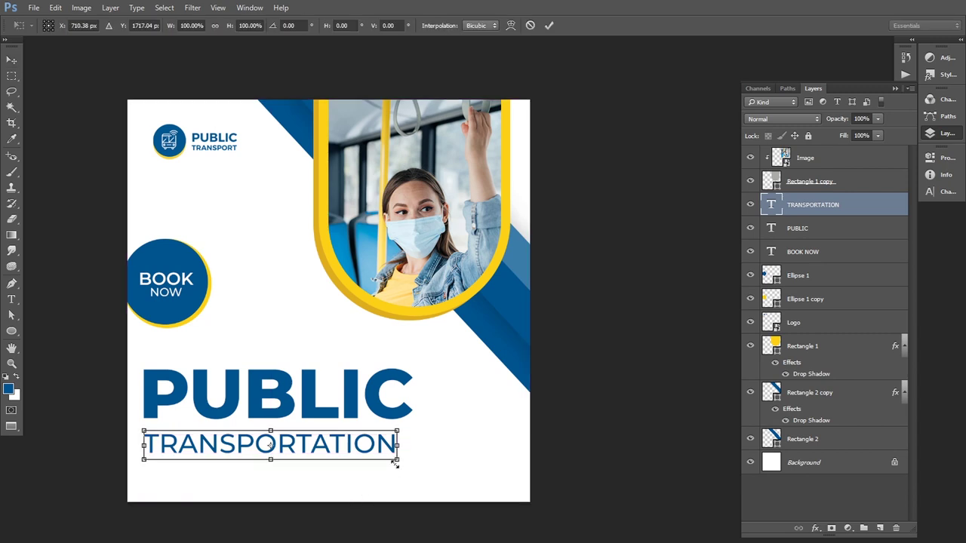
{"action": "left_click_drag", "start_coordinate": [395, 462], "coordinate": [410, 462]}
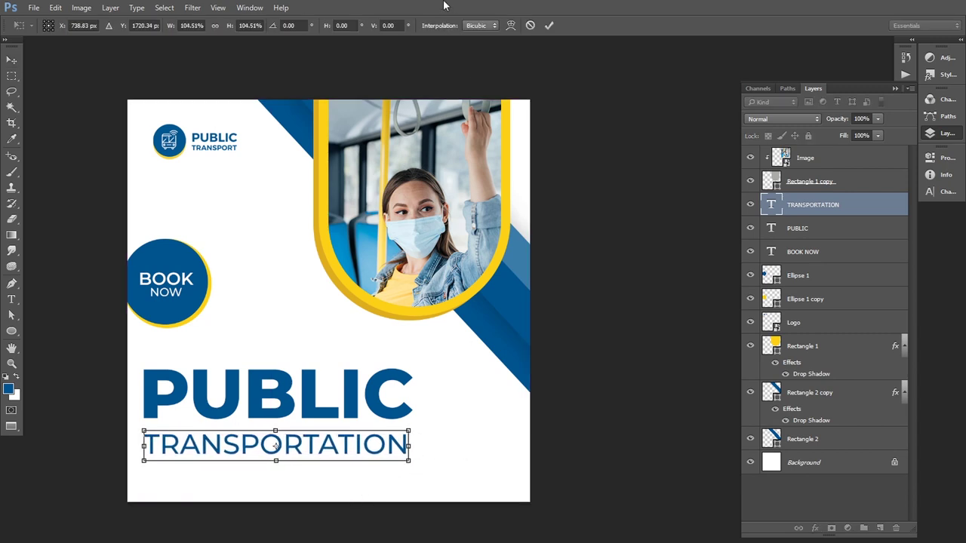
{"action": "left_click", "coordinate": [549, 25]}
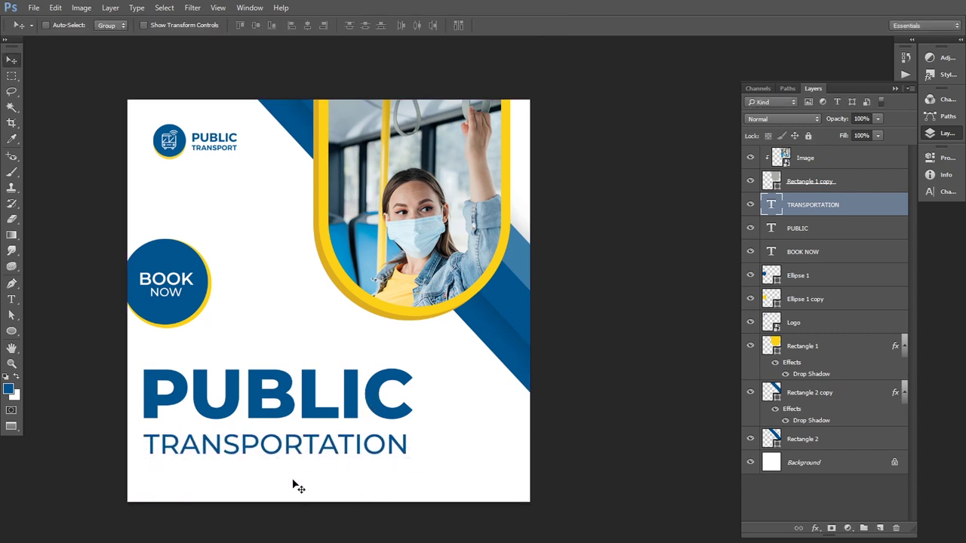
{"action": "key", "text": "Up"}
{"action": "key", "text": "Up"}
{"action": "key", "text": "Up"}
{"action": "key", "text": "Up"}
{"action": "key", "text": "Up"}
{"action": "key", "text": "Up"}
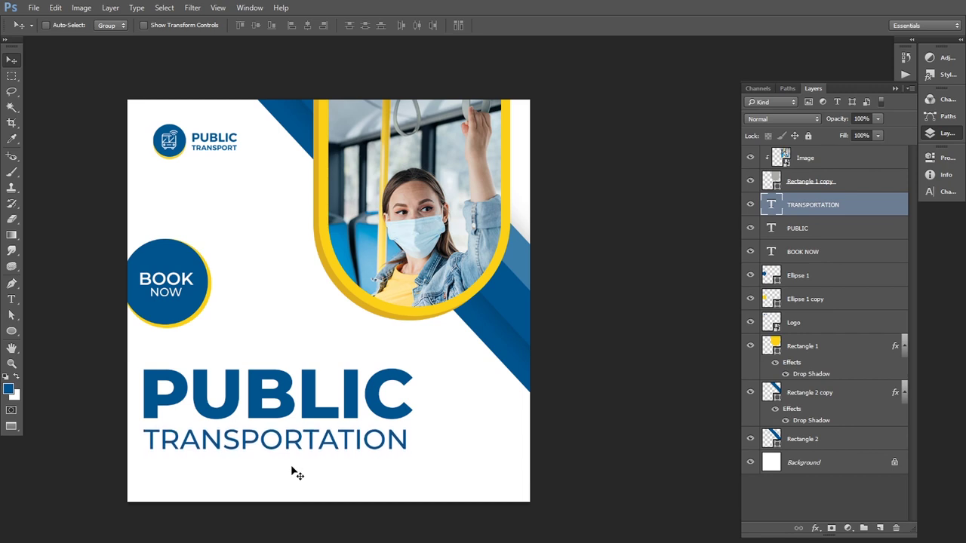
Step: Scale PUBLIC and TRANSPORTATION together to about 91.62% and nudge them up-right
{"action": "left_click", "coordinate": [794, 231], "text": "ctrl"}
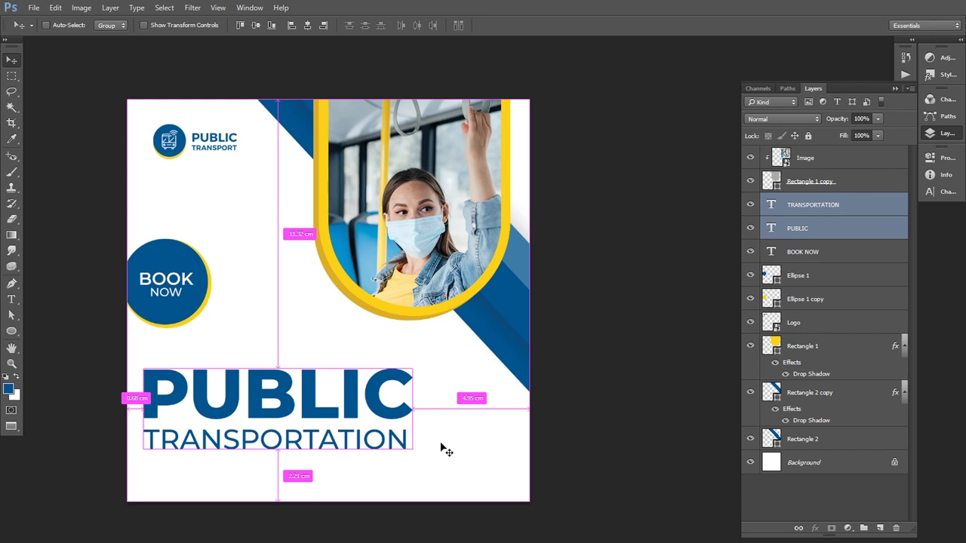
{"action": "key", "text": "ctrl+t"}
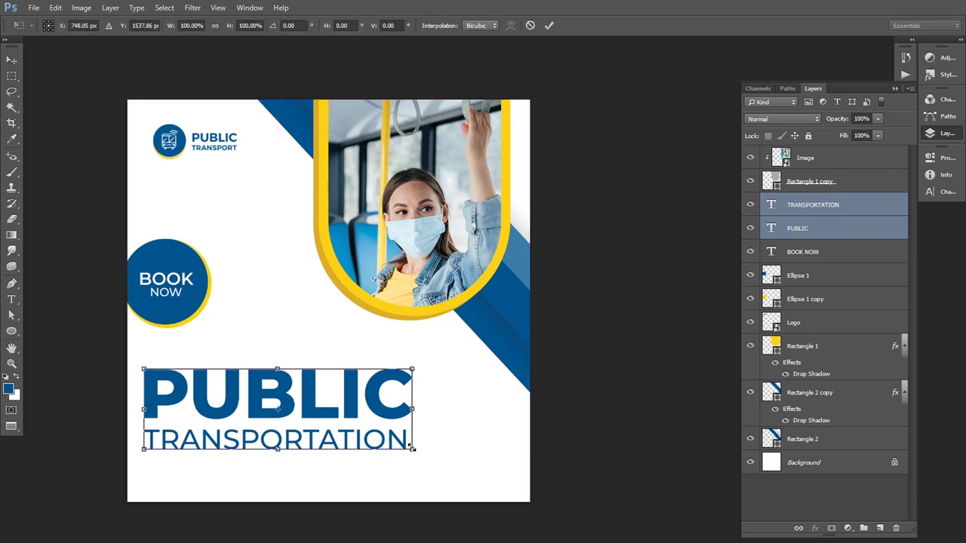
{"action": "left_click_drag", "start_coordinate": [412, 449], "coordinate": [392, 447]}
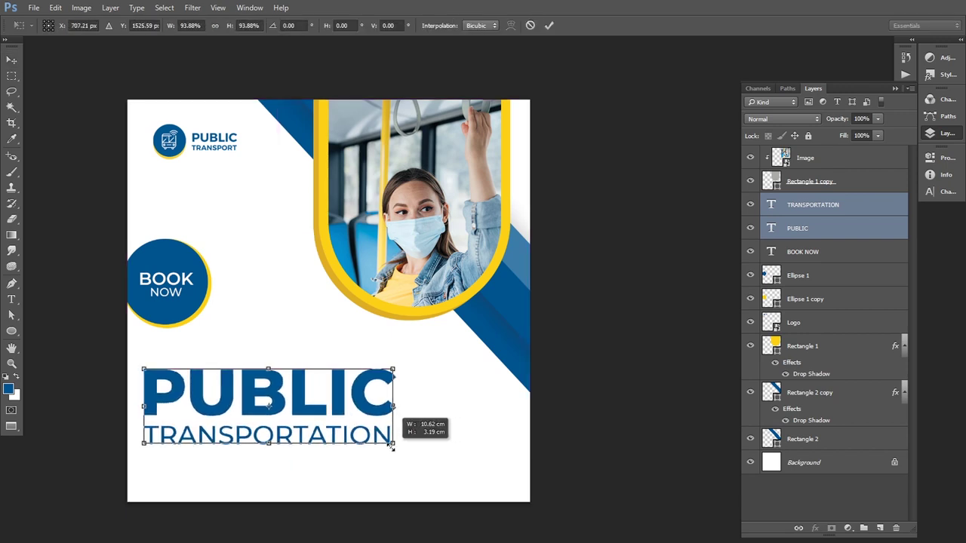
{"action": "left_click_drag", "start_coordinate": [392, 448], "coordinate": [390, 449]}
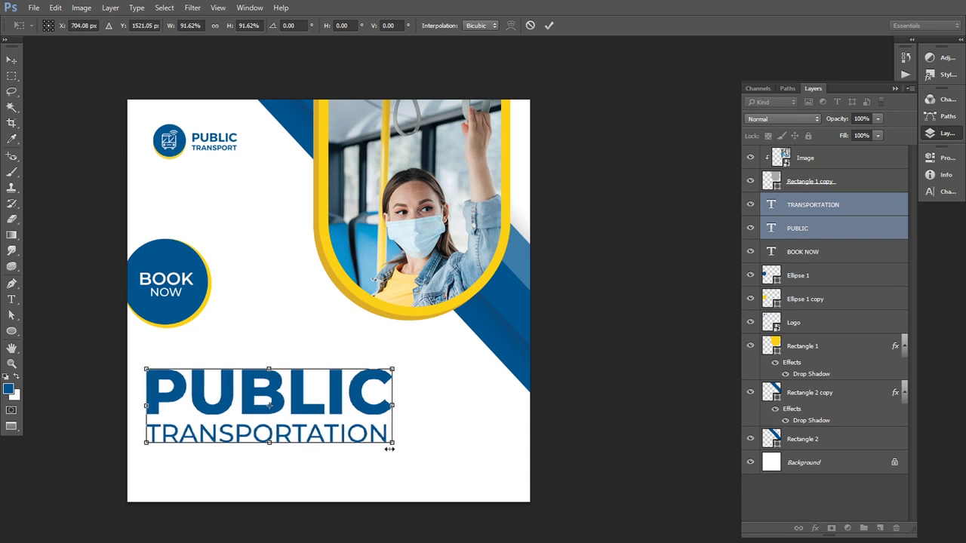
{"action": "key", "text": "Right"}
{"action": "key", "text": "Right"}
{"action": "key", "text": "Right"}
{"action": "key", "text": "Up"}
{"action": "key", "text": "Up"}
{"action": "key", "text": "Up"}
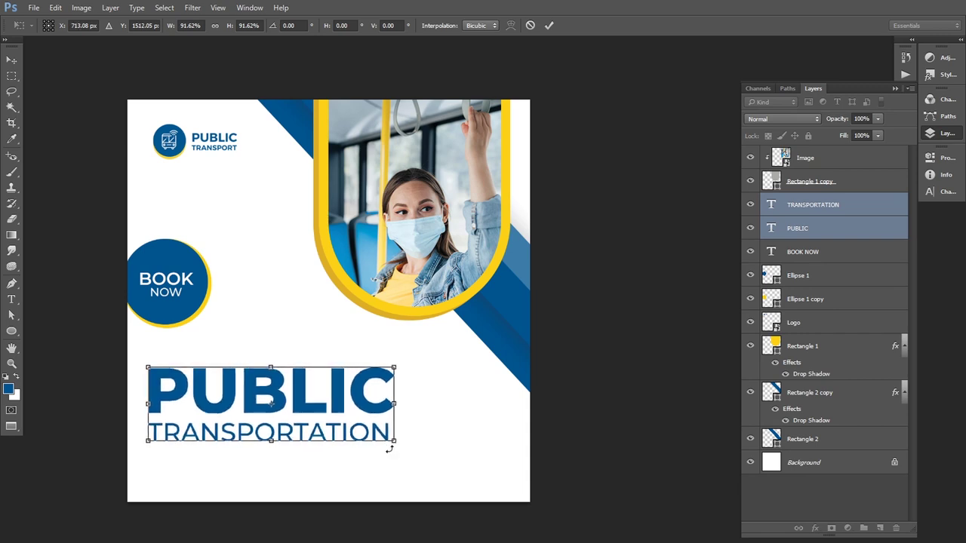
{"action": "key", "text": "Up"}
{"action": "key", "text": "Up"}
{"action": "key", "text": "Up"}
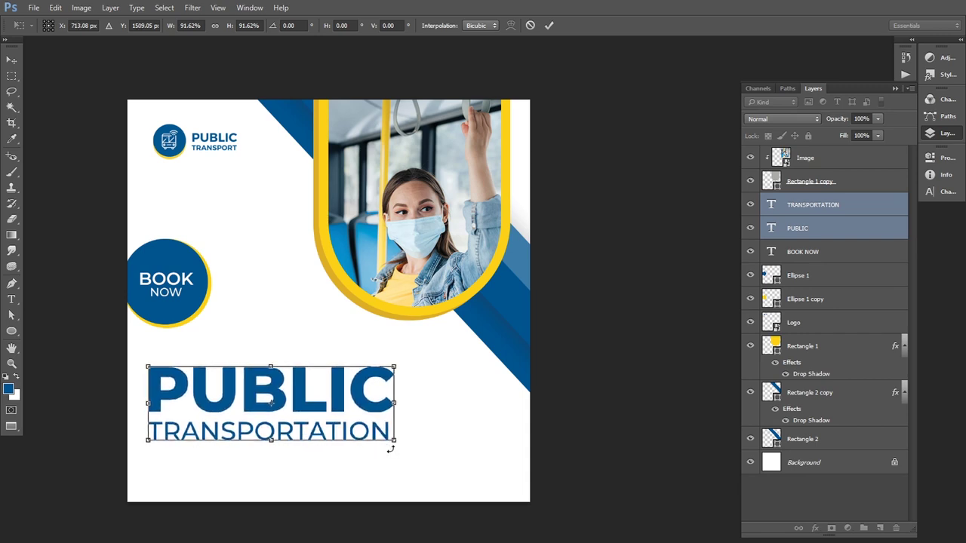
{"action": "left_click", "coordinate": [549, 26]}
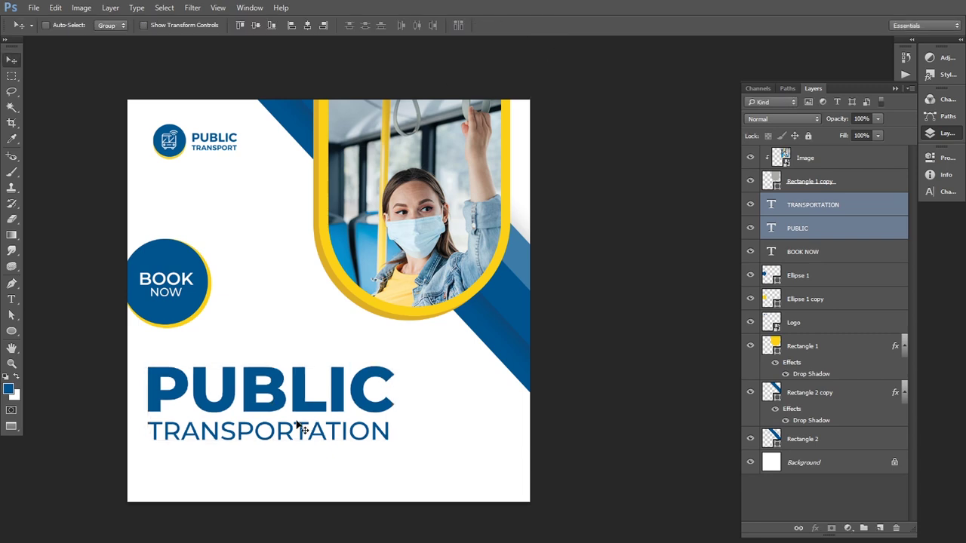
{"action": "left_click_drag", "start_coordinate": [340, 349], "coordinate": [495, 337]}
Step: Add a left-aligned Lorem ipsum placeholder paragraph box below the headline
{"action": "left_click", "coordinate": [11, 300]}
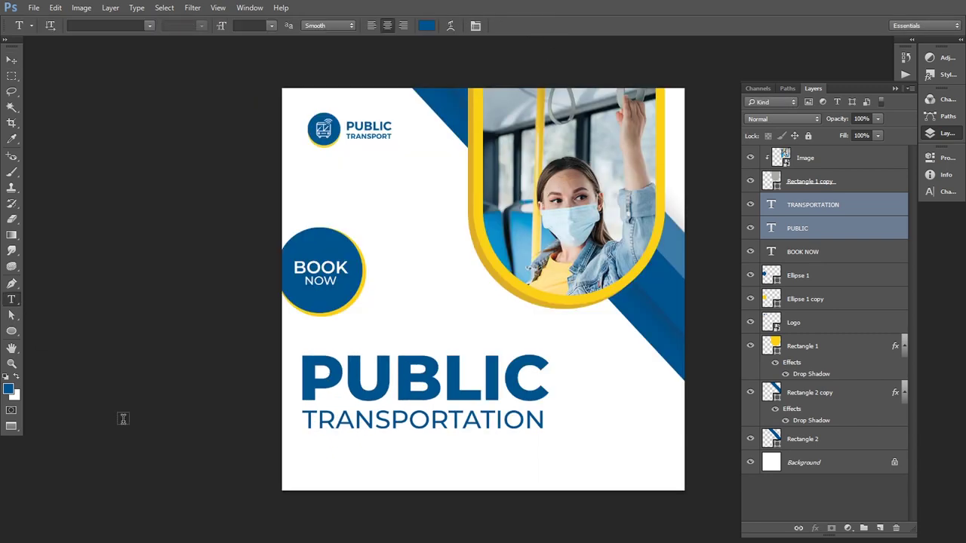
{"action": "left_click", "coordinate": [308, 446]}
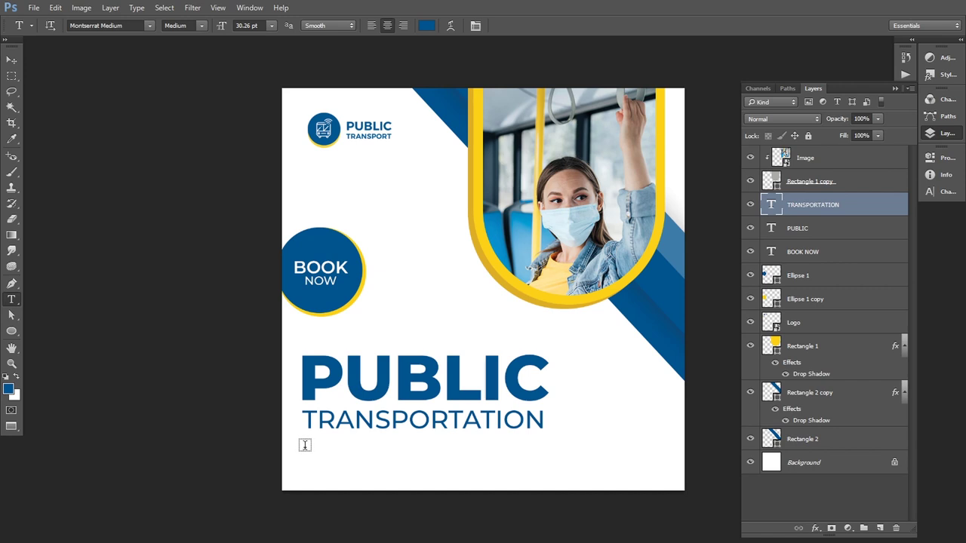
{"action": "left_click_drag", "start_coordinate": [305, 446], "coordinate": [546, 481]}
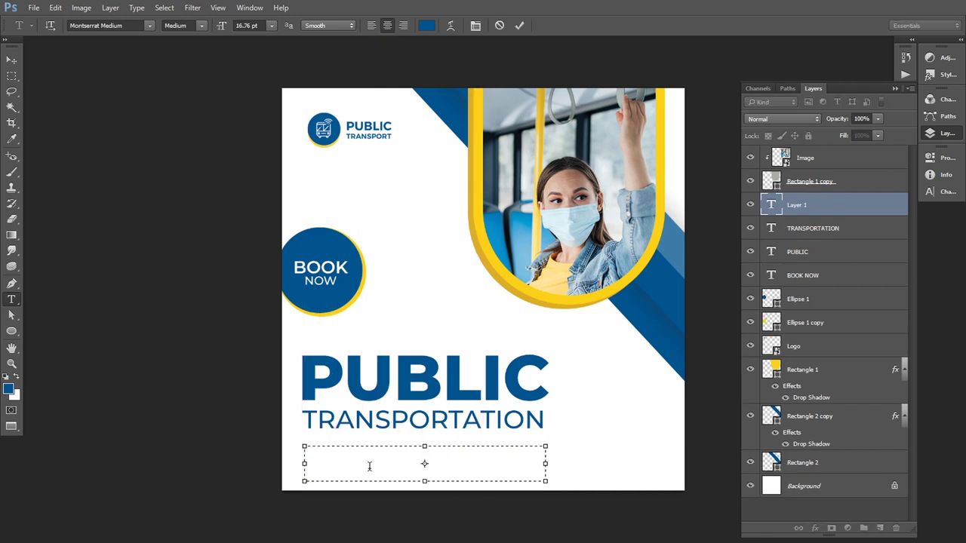
{"action": "left_click", "coordinate": [371, 26]}
{"action": "left_click_drag", "start_coordinate": [223, 30], "coordinate": [221, 31]}
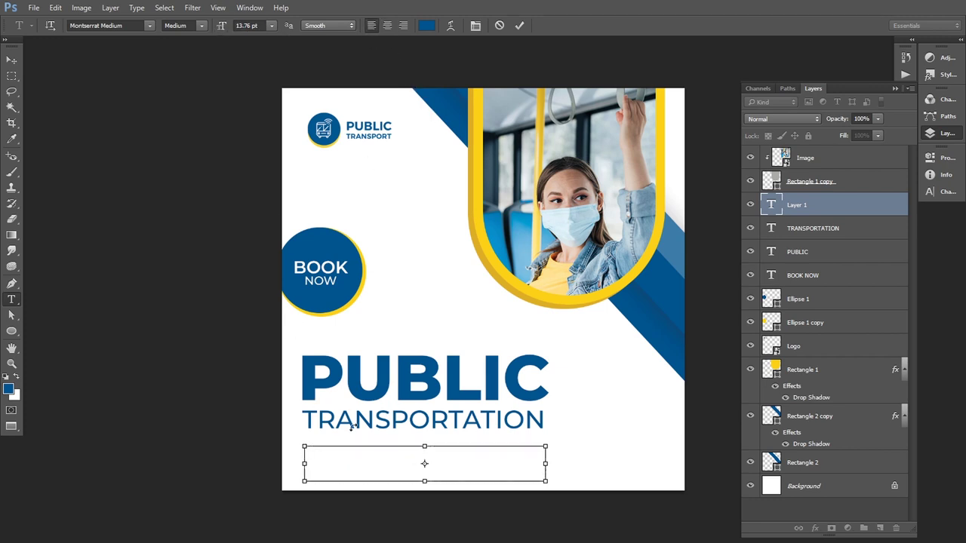
{"action": "left_click", "coordinate": [365, 453]}
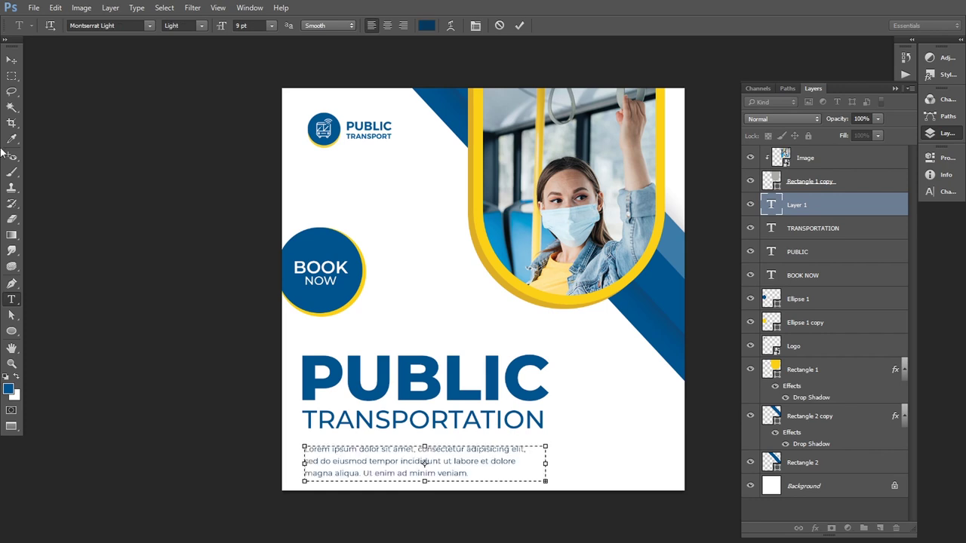
{"action": "left_click", "coordinate": [11, 59]}
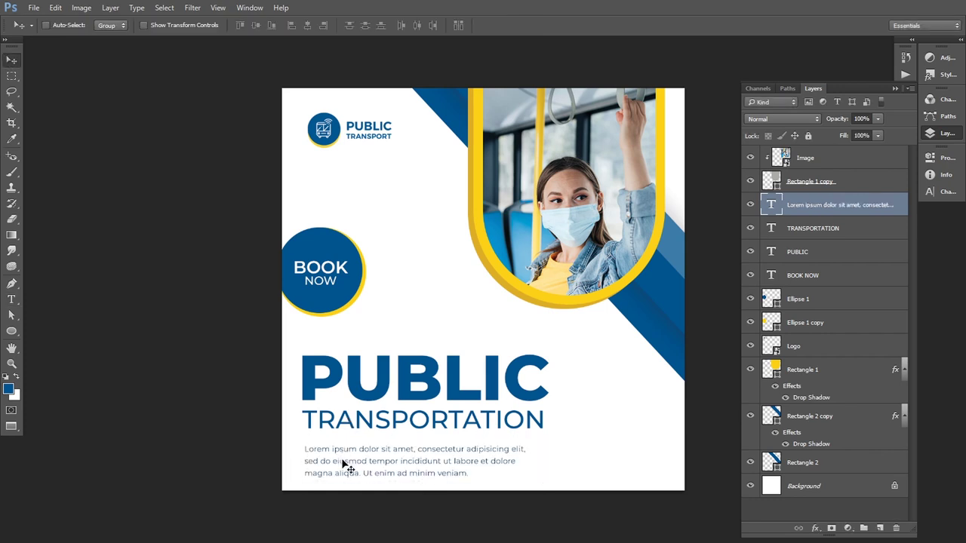
Step: Fit the paragraph under the headline and nudge headline and paragraph up together
{"action": "left_click_drag", "start_coordinate": [342, 466], "coordinate": [342, 459]}
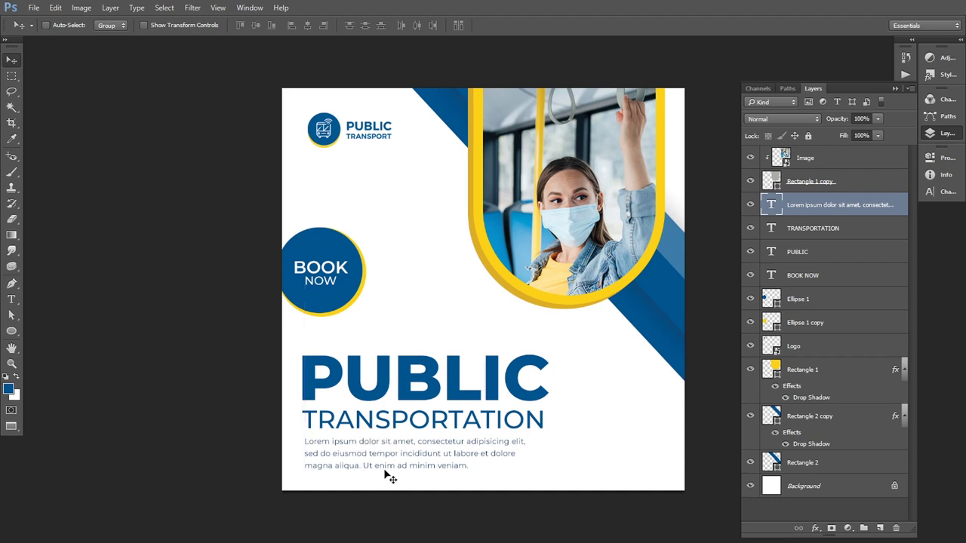
{"action": "key", "text": "Down"}
{"action": "key", "text": "Down"}
{"action": "key", "text": "Down"}
{"action": "key", "text": "Down"}
{"action": "key", "text": "Down"}
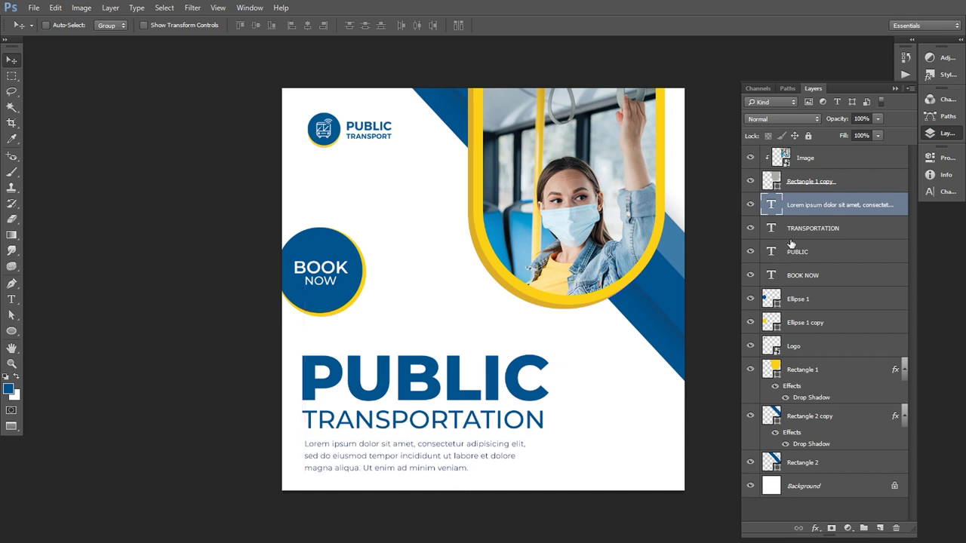
{"action": "left_click", "coordinate": [792, 229], "text": "shift"}
{"action": "left_click", "coordinate": [794, 253], "text": "shift"}
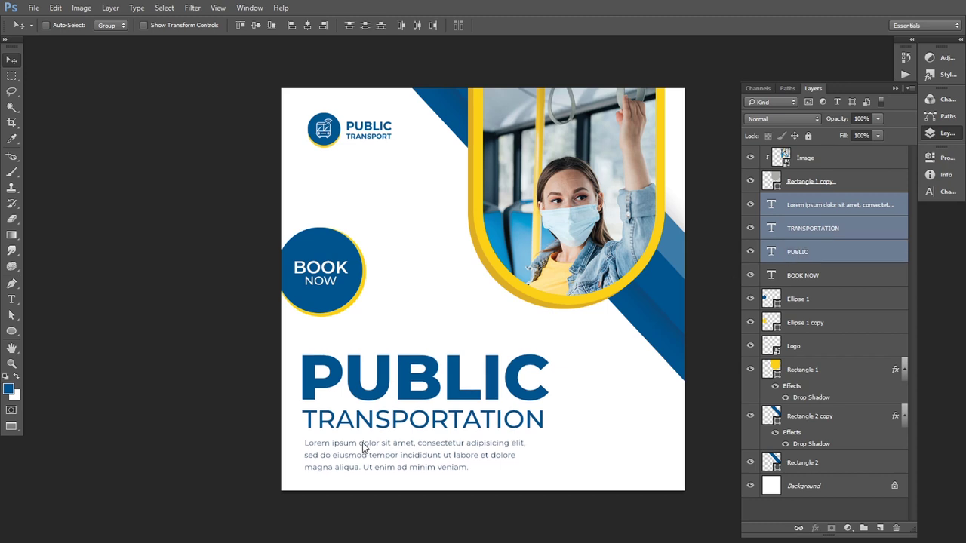
{"action": "key", "text": "Up"}
{"action": "key", "text": "Up"}
{"action": "key", "text": "Up"}
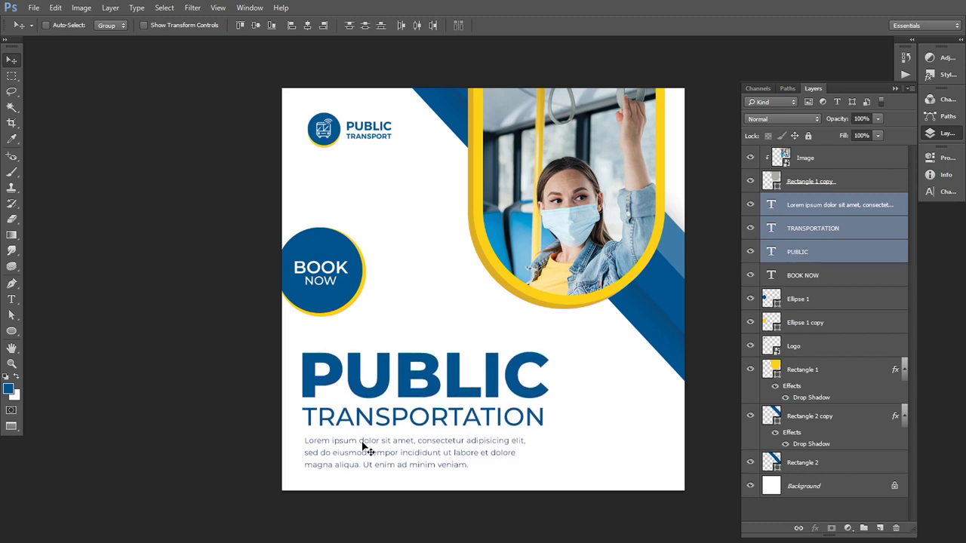
{"action": "left_click_drag", "start_coordinate": [363, 449], "coordinate": [221, 423]}
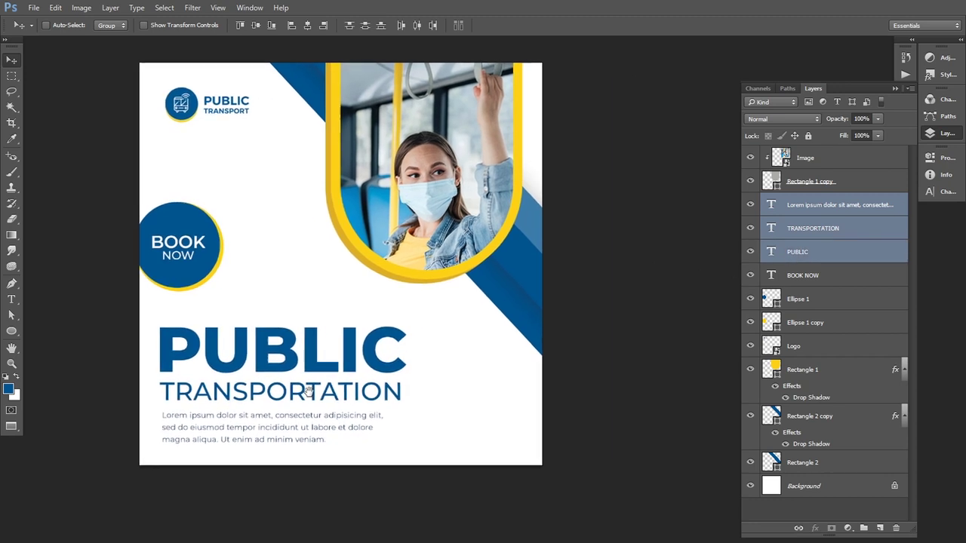
Step: Draw a yellow rectangle bar at the poster's bottom-right edge
{"action": "left_click", "coordinate": [12, 330]}
{"action": "left_click", "coordinate": [61, 332]}
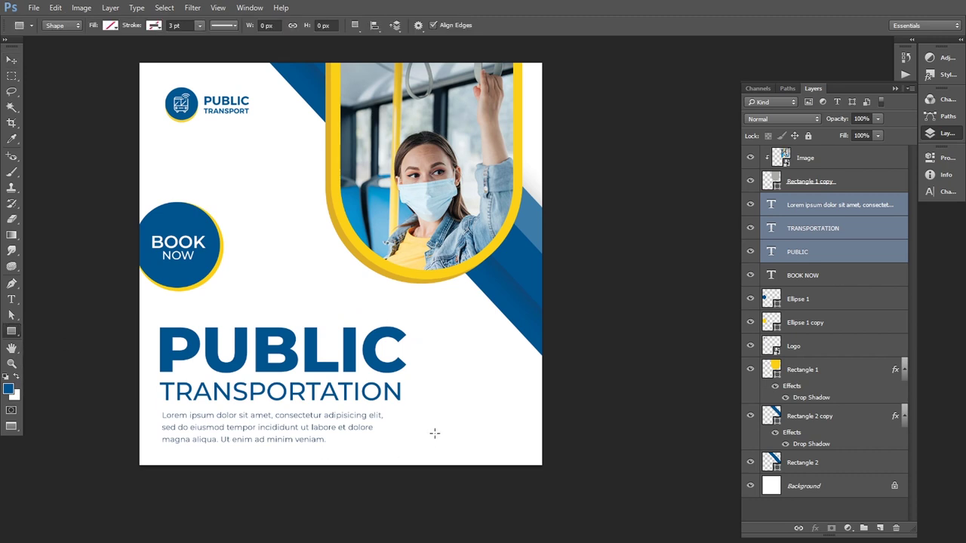
{"action": "left_click_drag", "start_coordinate": [412, 415], "coordinate": [608, 447]}
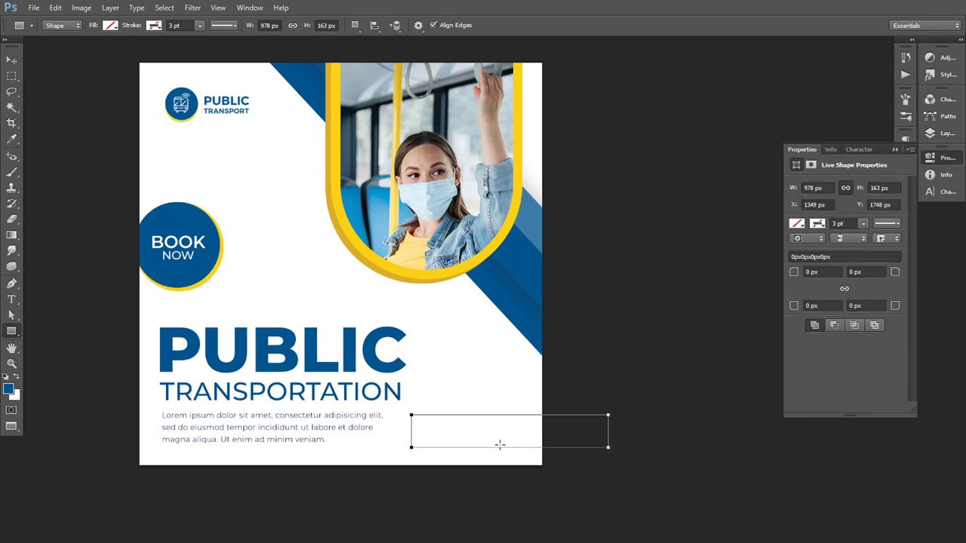
{"action": "left_click", "coordinate": [797, 224]}
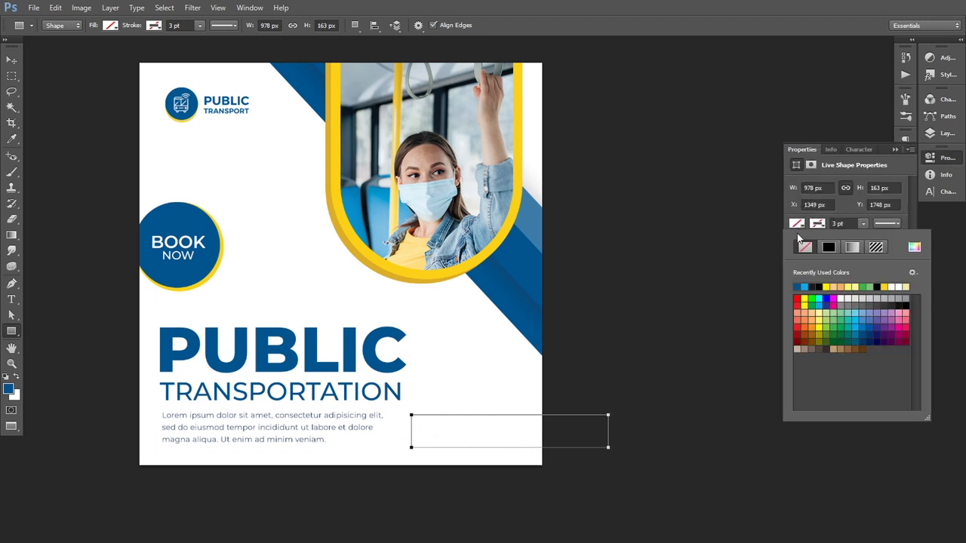
{"action": "left_click", "coordinate": [831, 285]}
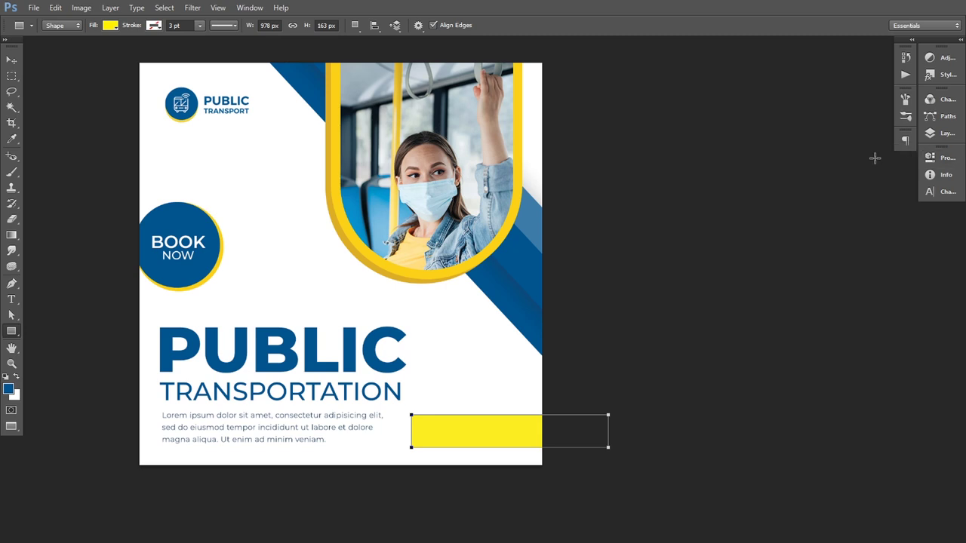
{"action": "left_click", "coordinate": [11, 60]}
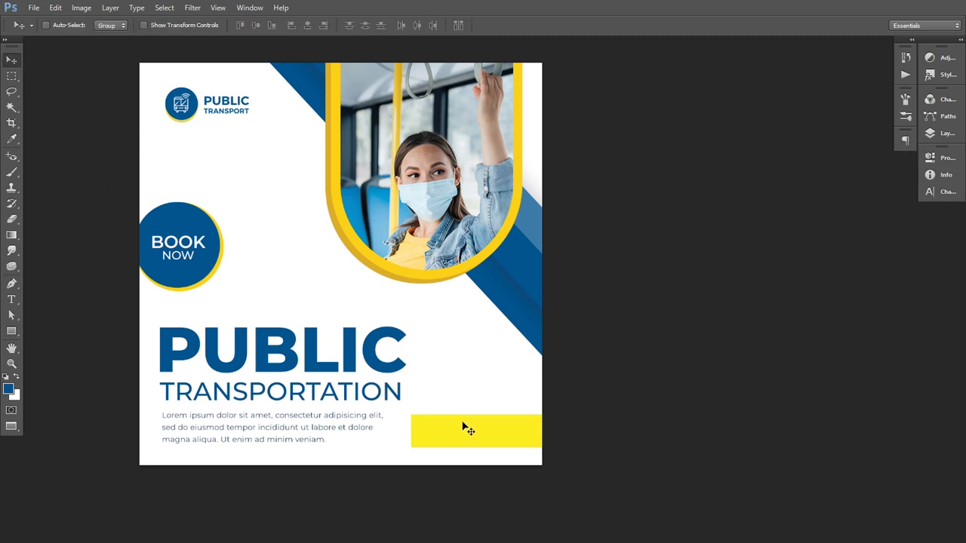
{"action": "left_click_drag", "start_coordinate": [462, 428], "coordinate": [444, 424]}
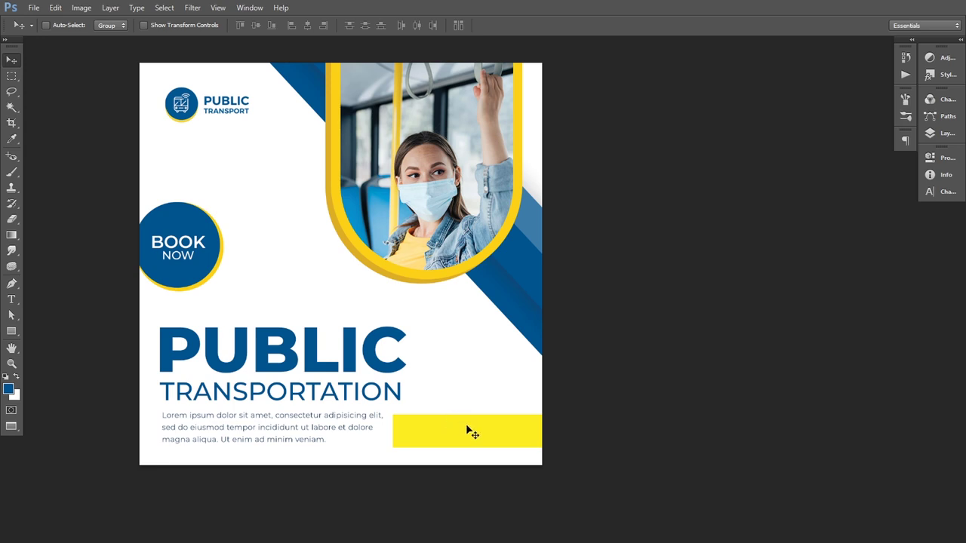
Step: Round the bar's left corners to about 81 px and shift it slightly right
{"action": "left_click", "coordinate": [942, 158]}
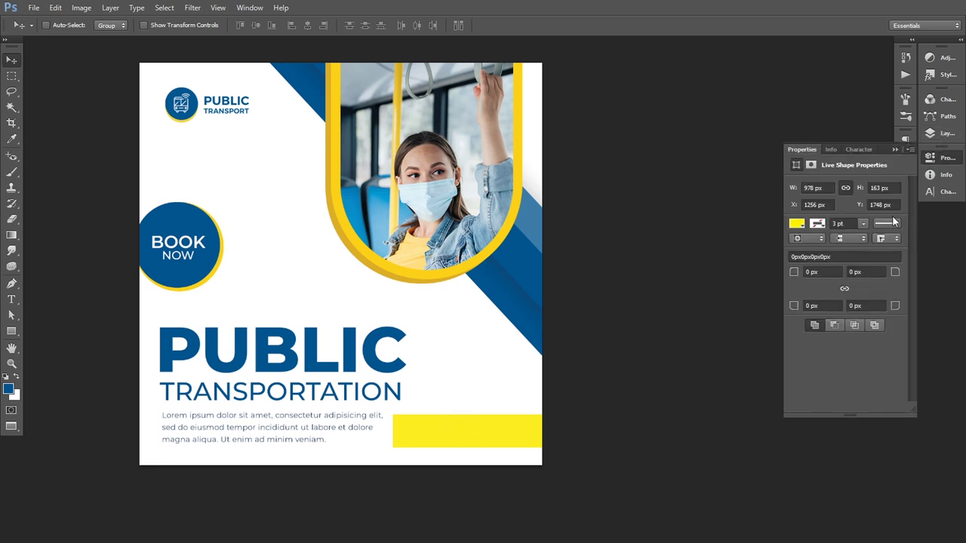
{"action": "left_click", "coordinate": [809, 272]}
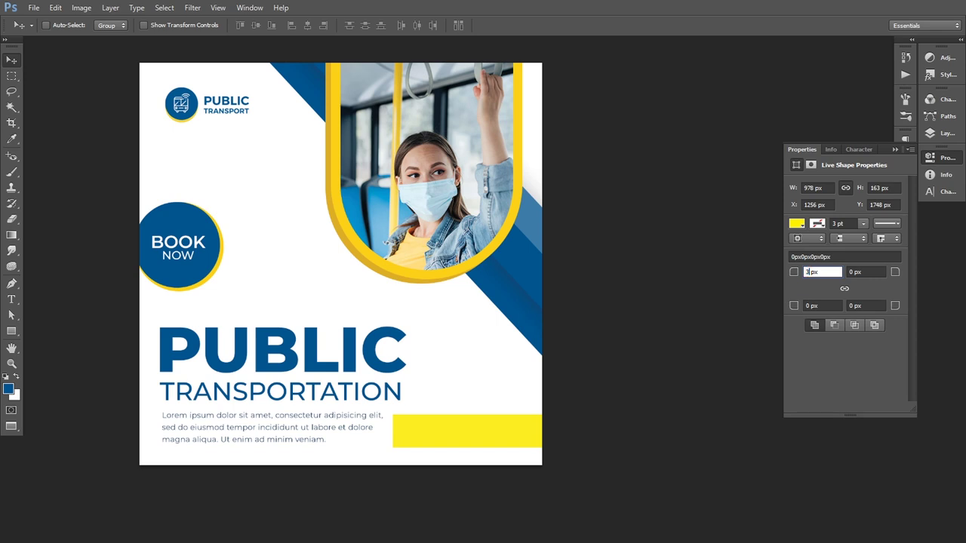
{"action": "type", "text": "300"}
{"action": "left_click", "coordinate": [804, 305]}
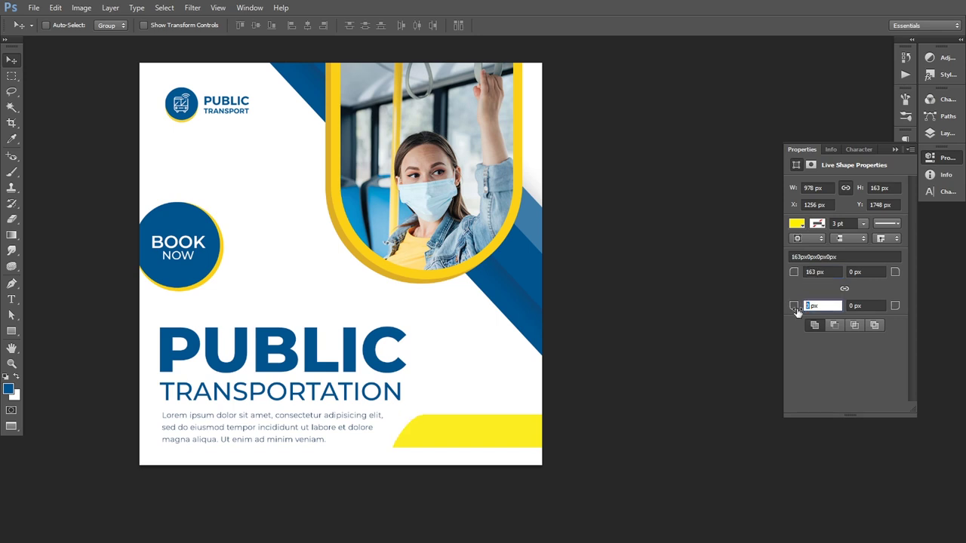
{"action": "left_click_drag", "start_coordinate": [796, 310], "coordinate": [833, 319]}
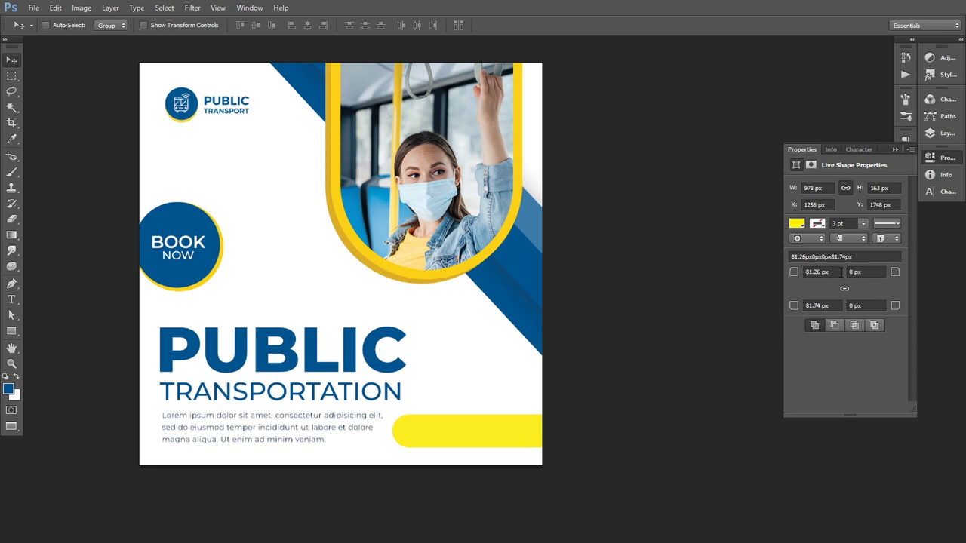
{"action": "left_click", "coordinate": [895, 150]}
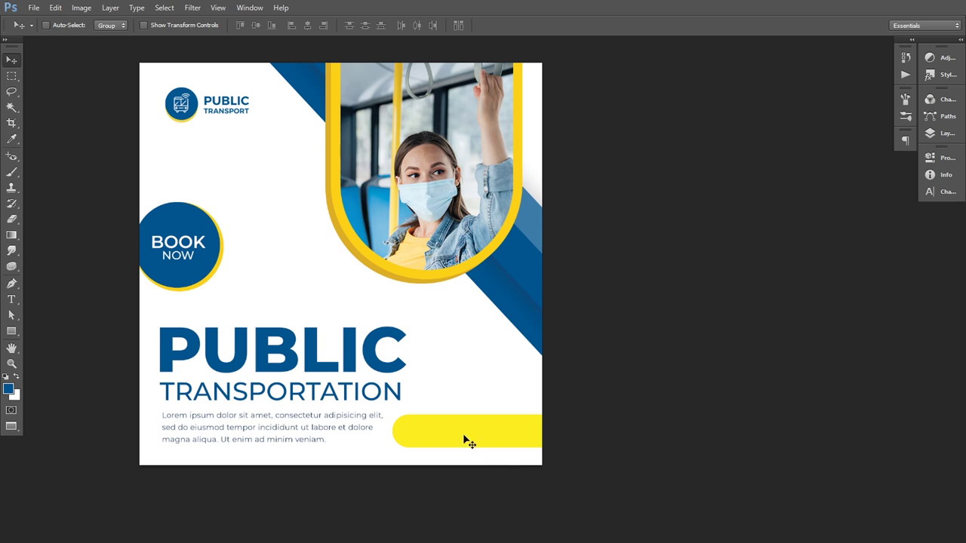
{"action": "left_click_drag", "start_coordinate": [464, 440], "coordinate": [472, 440]}
{"action": "left_click", "coordinate": [9, 301]}
{"action": "type", "text": "www.yourwebsite.com"}
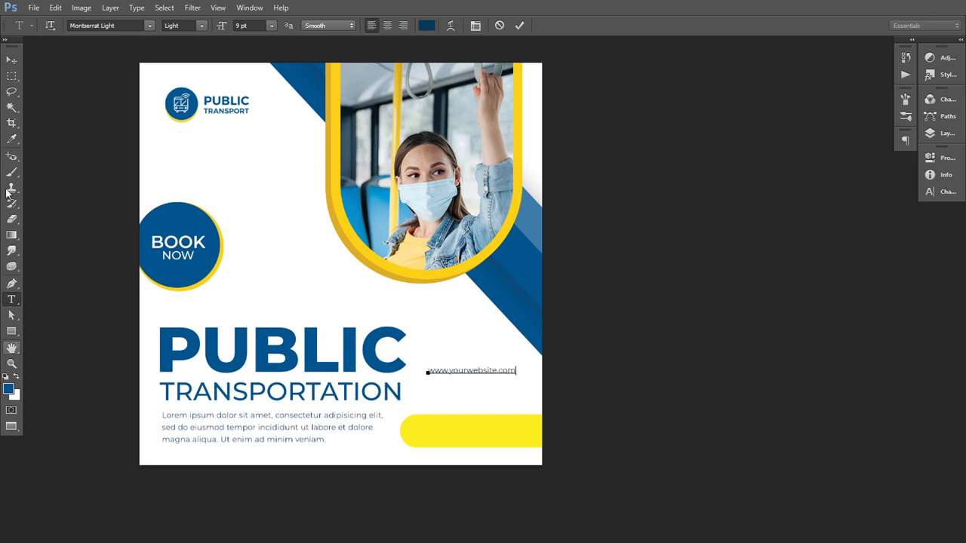
{"action": "left_click", "coordinate": [11, 60]}
{"action": "key", "text": "ctrl+t"}
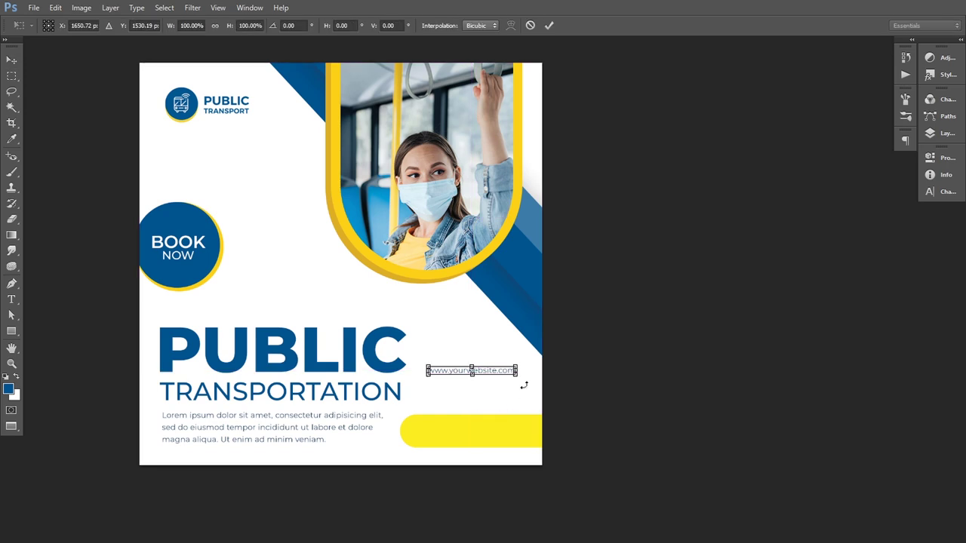
{"action": "left_click_drag", "start_coordinate": [518, 376], "coordinate": [507, 432]}
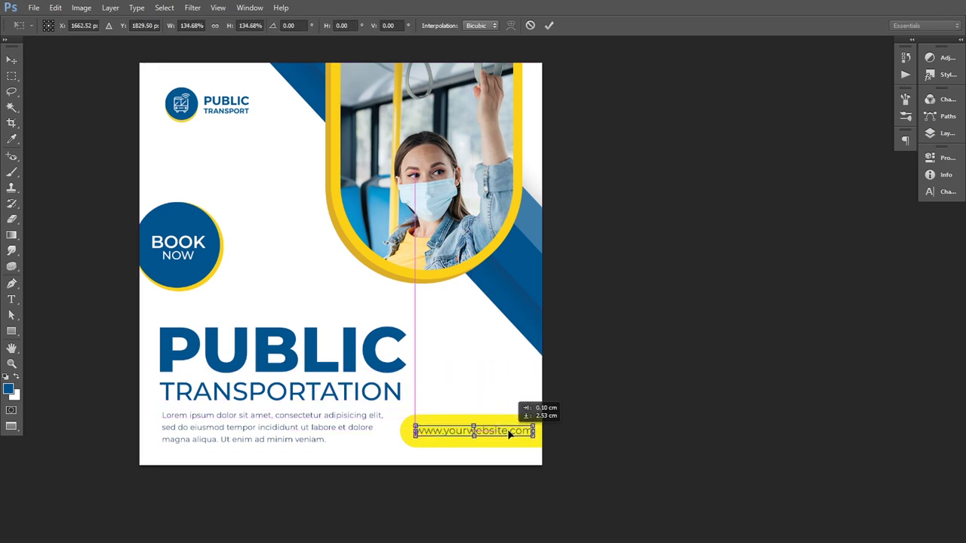
{"action": "key", "text": "Return"}
{"action": "left_click", "coordinate": [938, 137]}
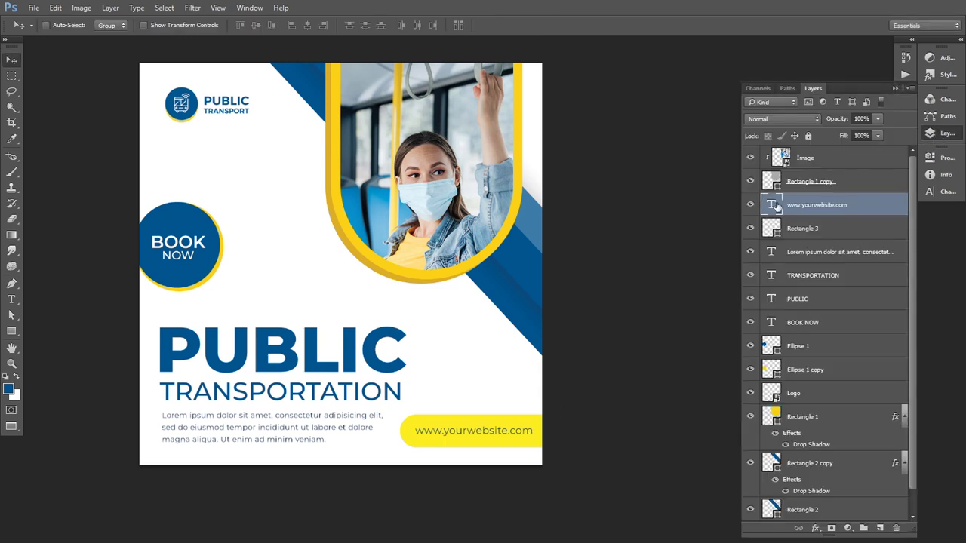
Step: Set the website text in Montserrat Medium and nudge it left
{"action": "double_click", "coordinate": [770, 205]}
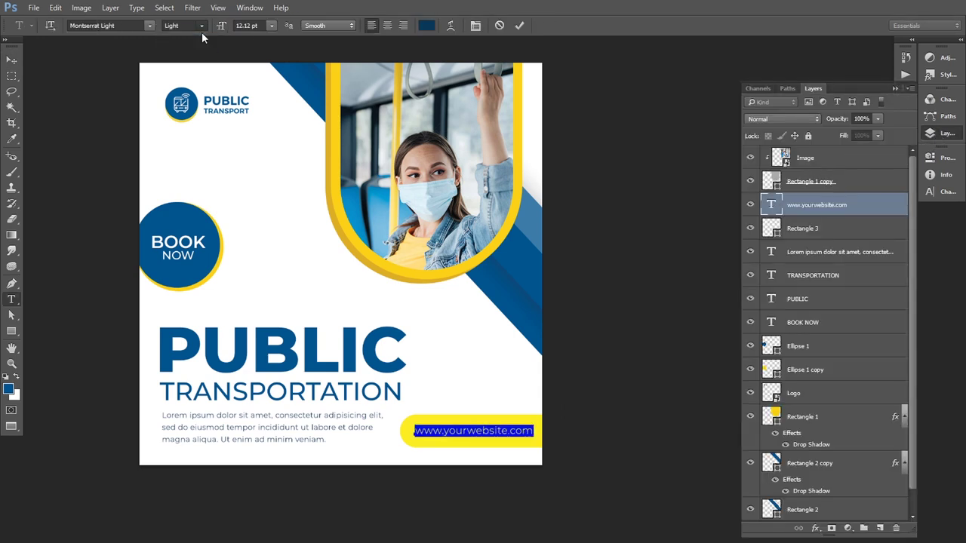
{"action": "scroll", "coordinate": [202, 27], "scroll_direction": "up", "scroll_amount": 2}
{"action": "left_click", "coordinate": [113, 26]}
{"action": "type", "text": "mon"}
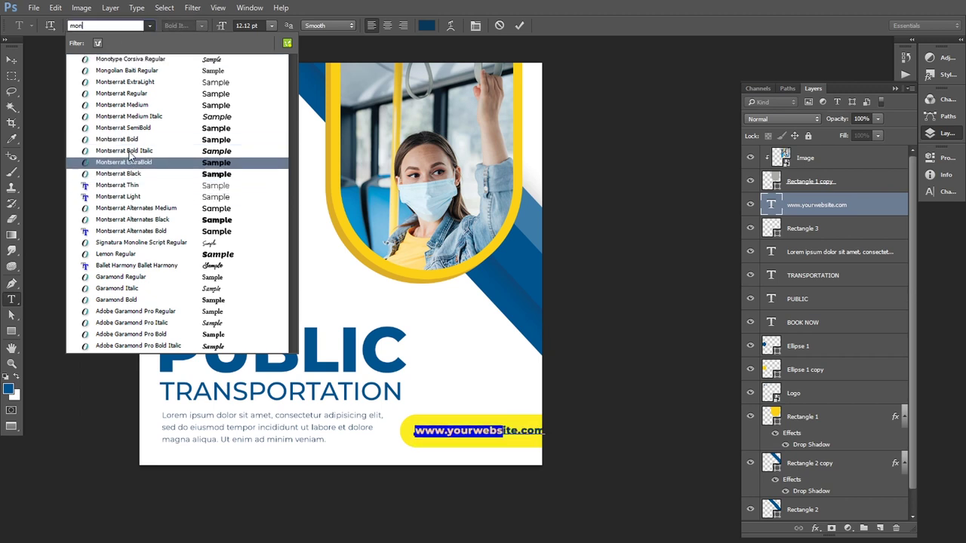
{"action": "left_click", "coordinate": [129, 108]}
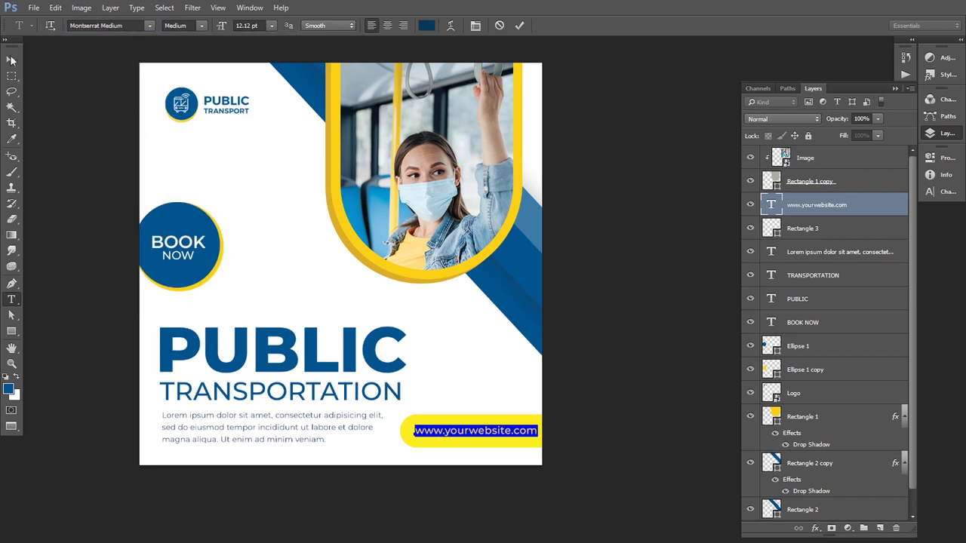
{"action": "left_click", "coordinate": [10, 59]}
{"action": "key", "text": "Left"}
{"action": "key", "text": "Left"}
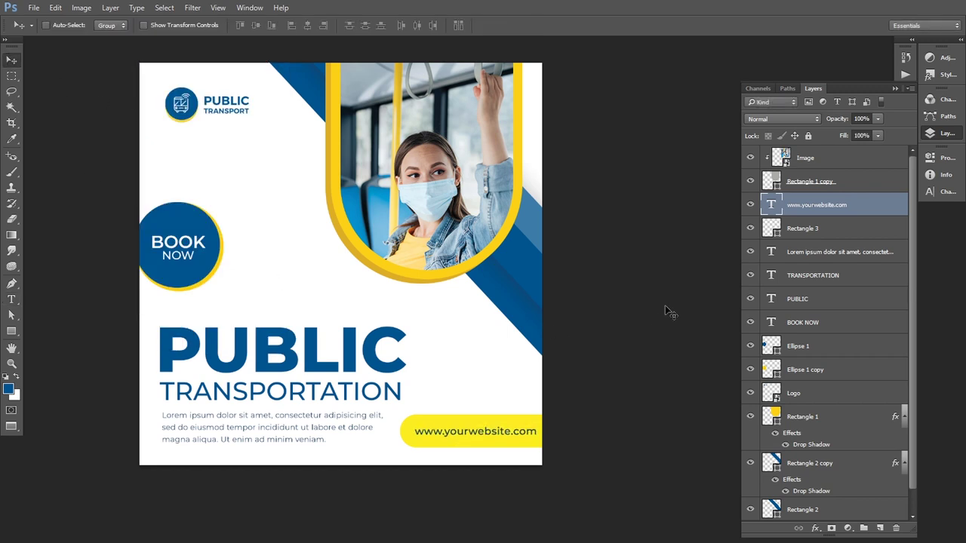
{"action": "key", "text": "Left"}
{"action": "key", "text": "Left"}
{"action": "key", "text": "Left"}
{"action": "key", "text": "Left"}
{"action": "key", "text": "Left"}
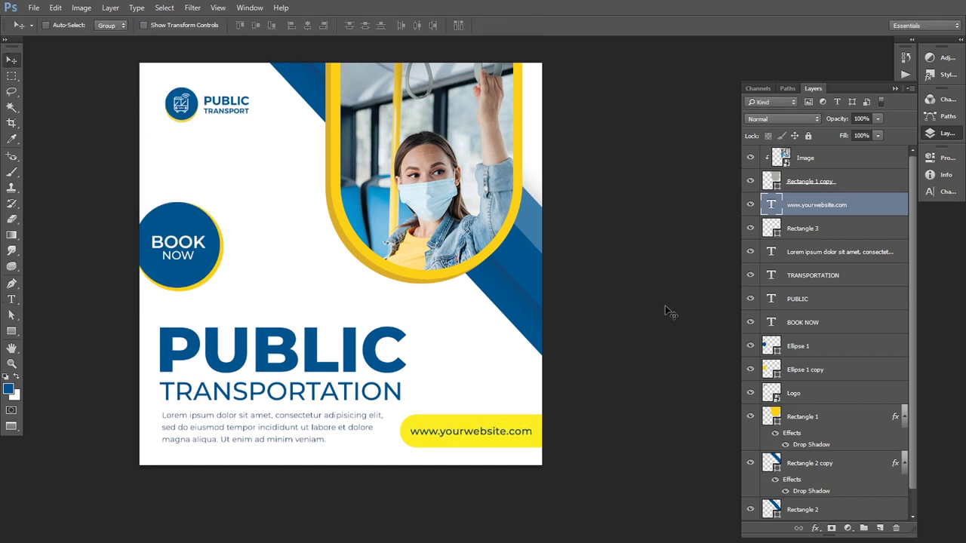
Step: Nudge the yellow website bar, then PUBLIC, TRANSPORTATION and Lorem ipsum, slightly left
{"action": "left_click", "coordinate": [821, 228], "text": "shift"}
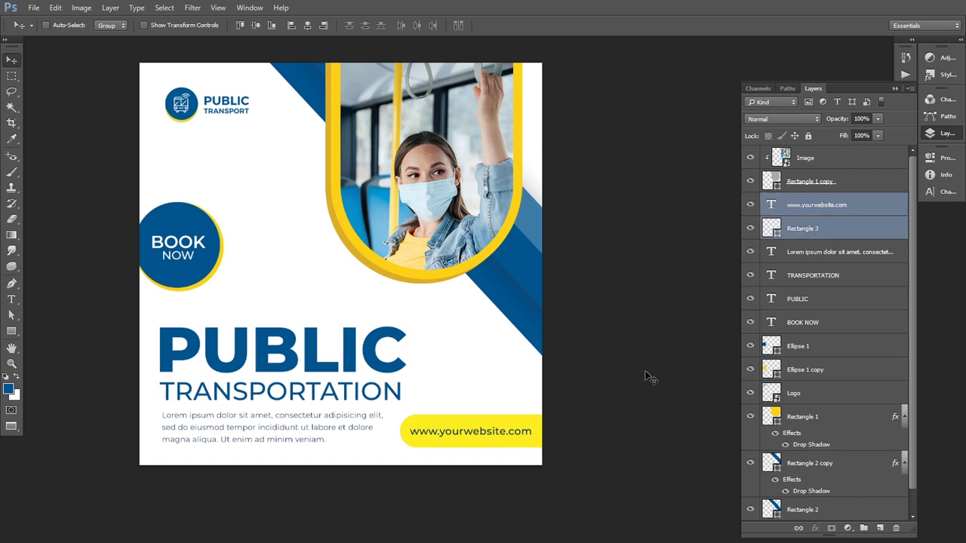
{"action": "key", "text": "Left"}
{"action": "key", "text": "Left"}
{"action": "key", "text": "Left"}
{"action": "key", "text": "Left"}
{"action": "key", "text": "Left"}
{"action": "key", "text": "Left"}
{"action": "key", "text": "Left"}
{"action": "key", "text": "Left"}
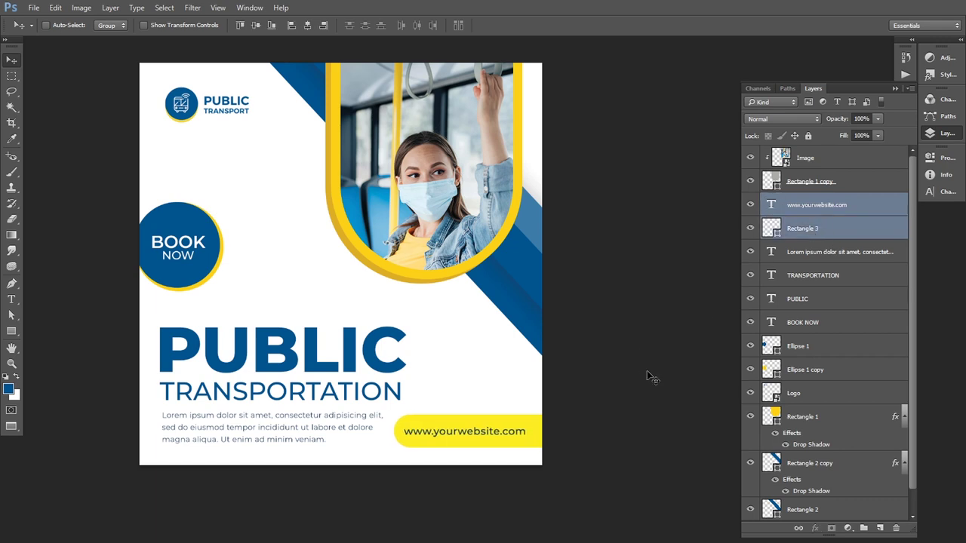
{"action": "key", "text": "Right"}
{"action": "left_click", "coordinate": [809, 275]}
{"action": "left_click", "coordinate": [803, 321], "text": "shift"}
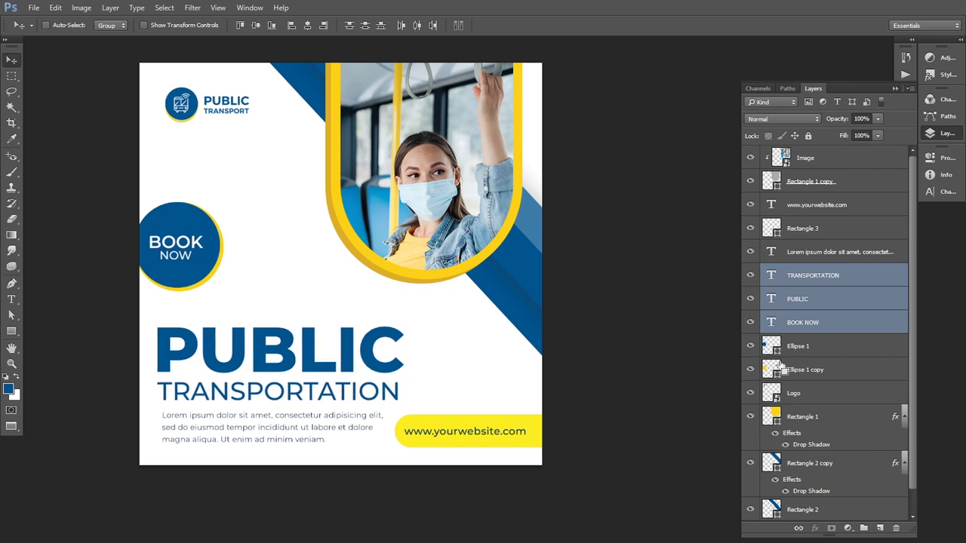
{"action": "left_click", "coordinate": [798, 299]}
{"action": "left_click", "coordinate": [812, 275], "text": "shift"}
{"action": "left_click", "coordinate": [838, 251], "text": "shift"}
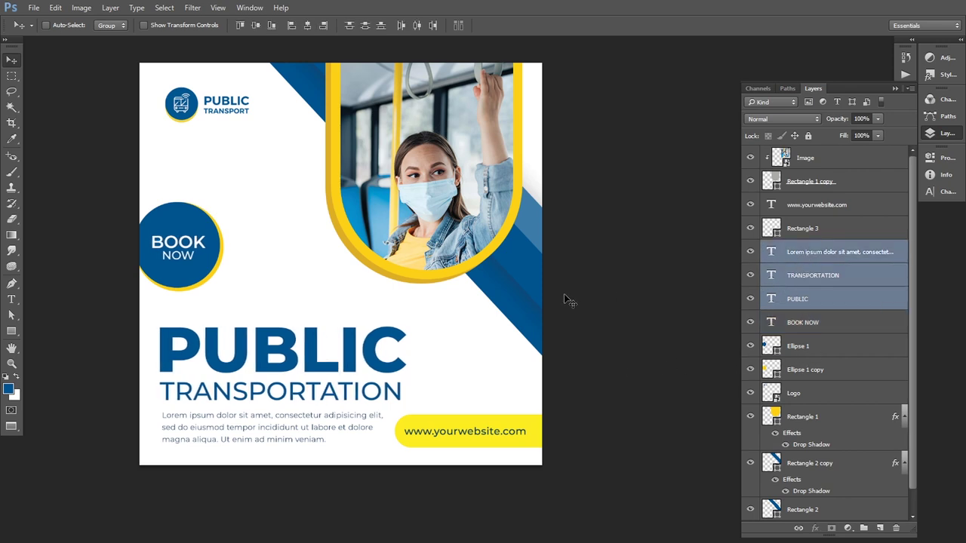
{"action": "key", "text": "Left"}
{"action": "key", "text": "Left"}
{"action": "key", "text": "Left"}
{"action": "key", "text": "Left"}
{"action": "key", "text": "Left"}
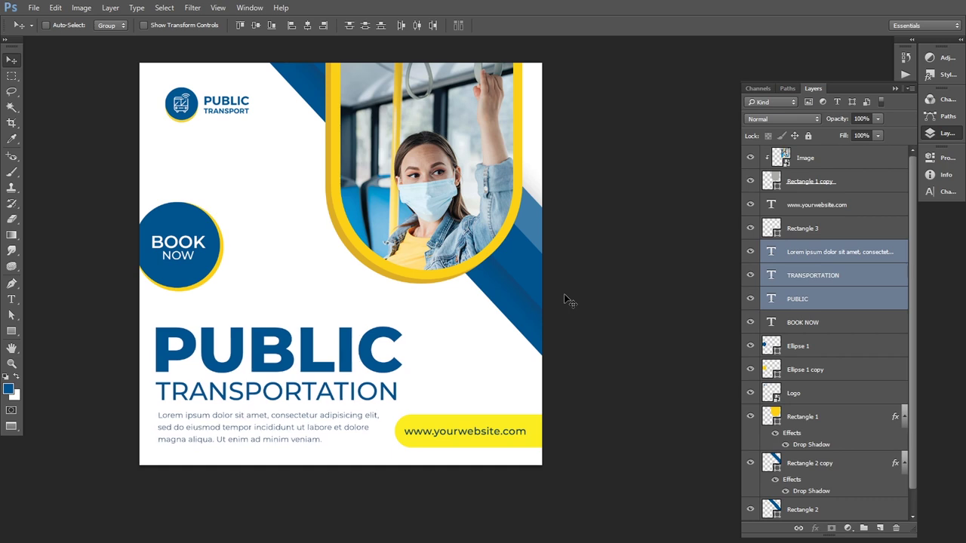
{"action": "key", "text": "Left"}
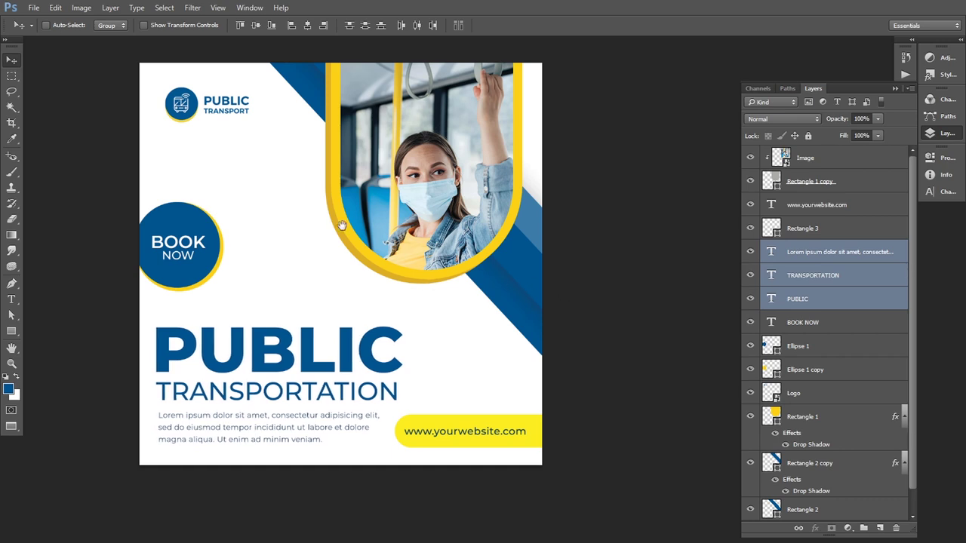
{"action": "left_click_drag", "start_coordinate": [341, 224], "coordinate": [347, 242]}
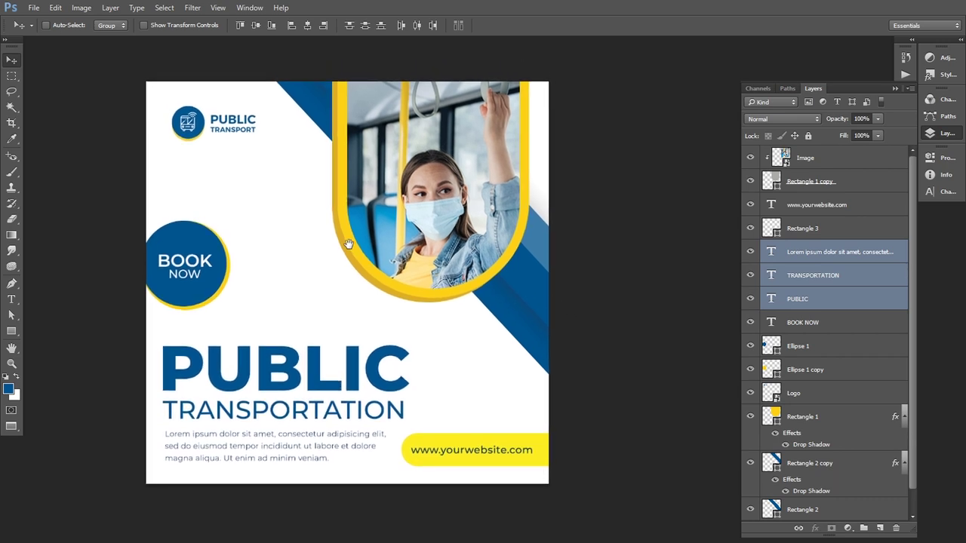
Step: Embed Shape 01 as a location-pin icon at about 23% to the right of PUBLIC
{"action": "left_click", "coordinate": [896, 88]}
{"action": "left_click", "coordinate": [33, 7]}
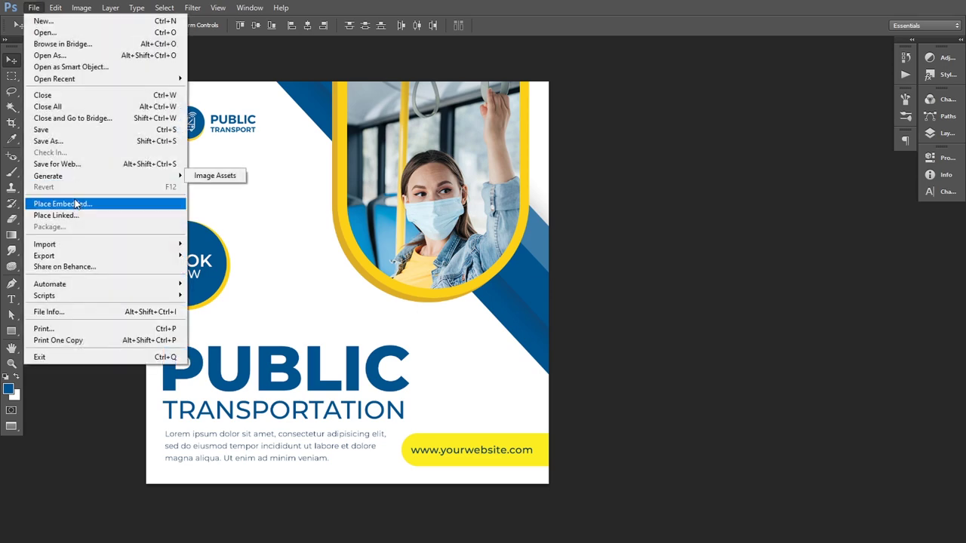
{"action": "left_click", "coordinate": [60, 203]}
{"action": "left_click", "coordinate": [288, 100]}
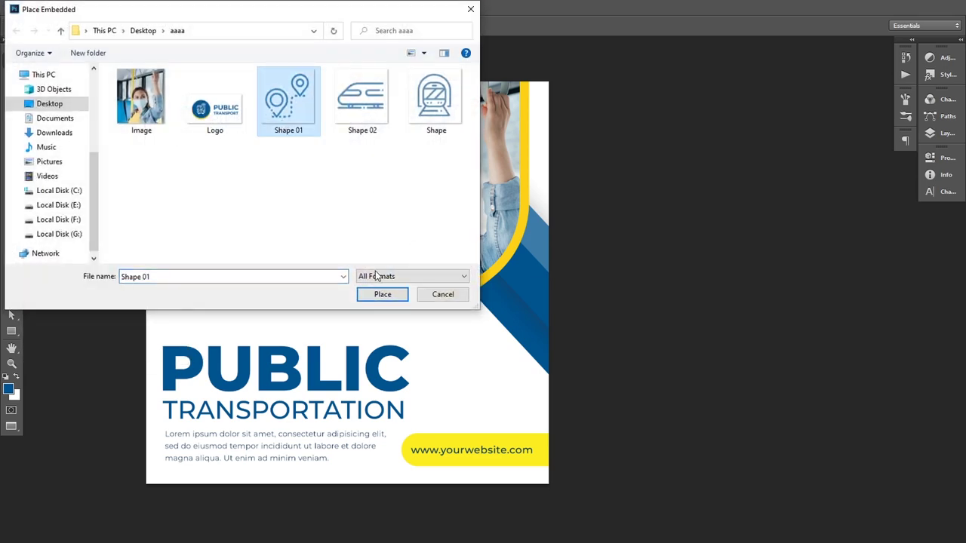
{"action": "left_click", "coordinate": [382, 295]}
{"action": "left_click_drag", "start_coordinate": [459, 395], "coordinate": [351, 341]}
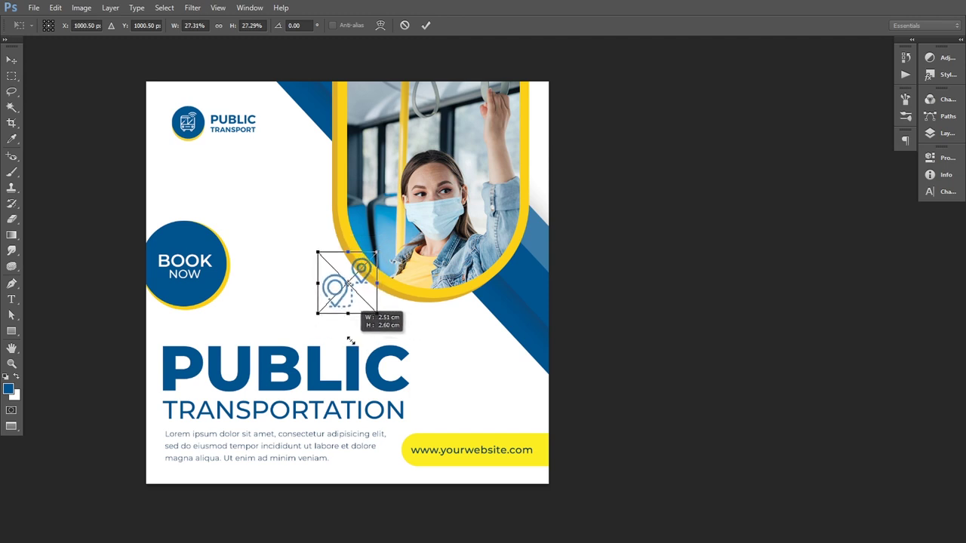
{"action": "key", "text": "Return"}
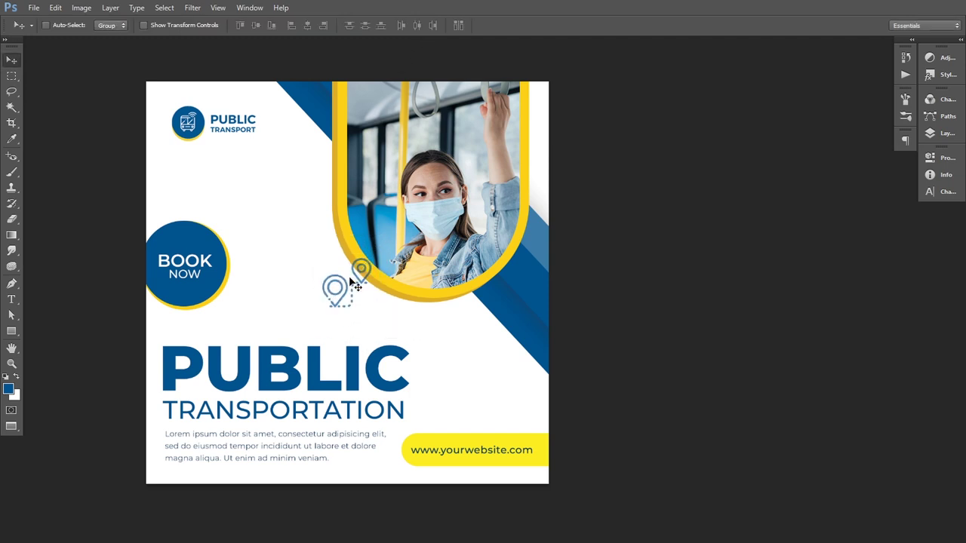
{"action": "left_click_drag", "start_coordinate": [349, 280], "coordinate": [462, 377]}
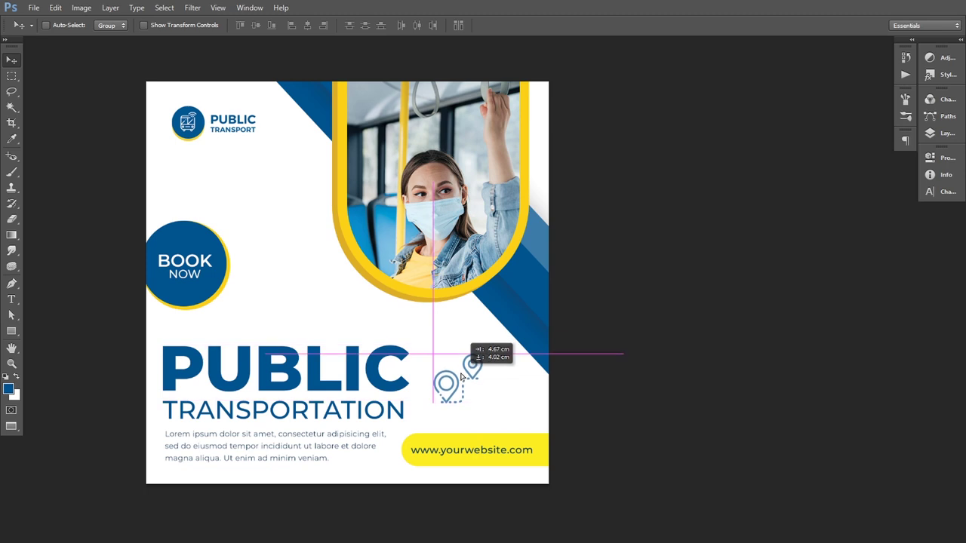
{"action": "key", "text": "ctrl+t"}
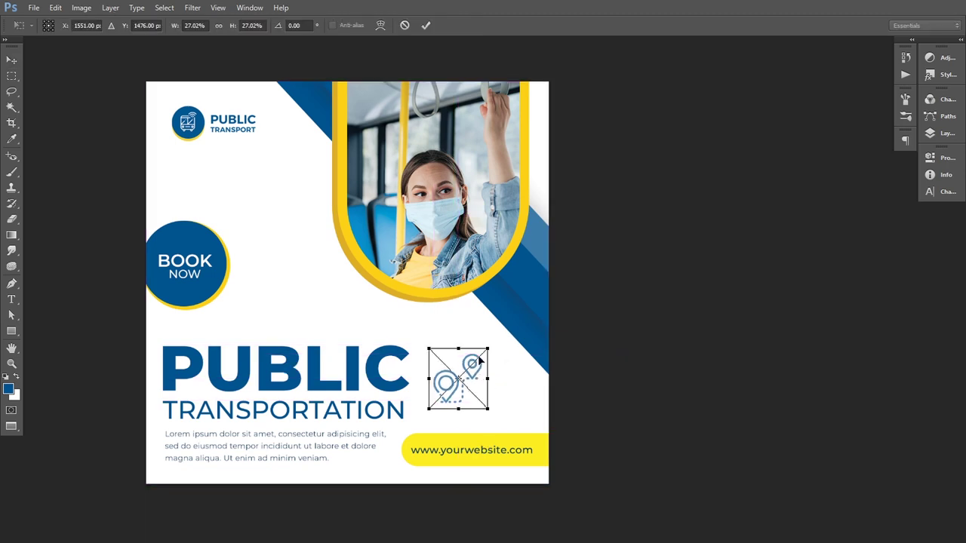
{"action": "left_click_drag", "start_coordinate": [487, 348], "coordinate": [480, 357]}
{"action": "left_click", "coordinate": [428, 25]}
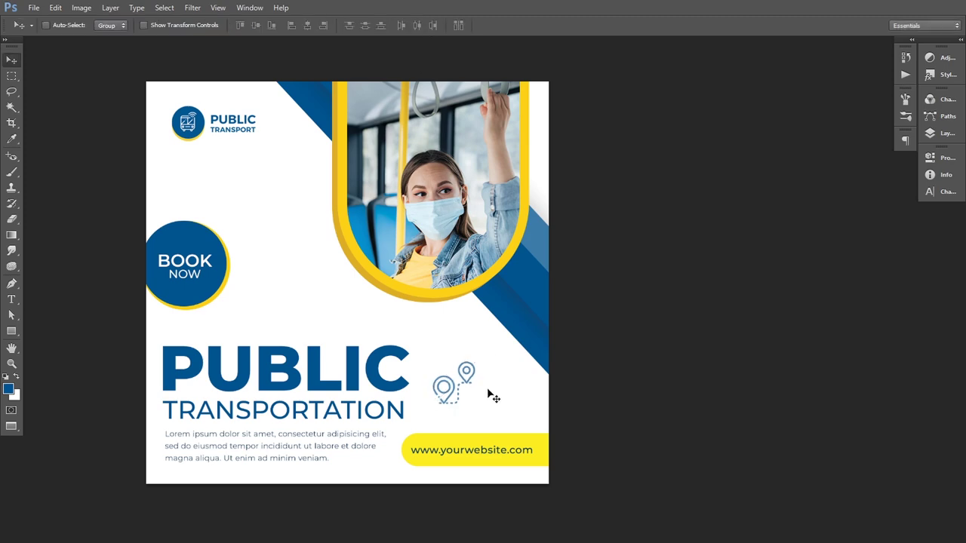
{"action": "left_click_drag", "start_coordinate": [492, 394], "coordinate": [498, 389]}
Step: Embed Shape 02 as a train icon at about 24% just above PUBLIC
{"action": "left_click", "coordinate": [34, 8]}
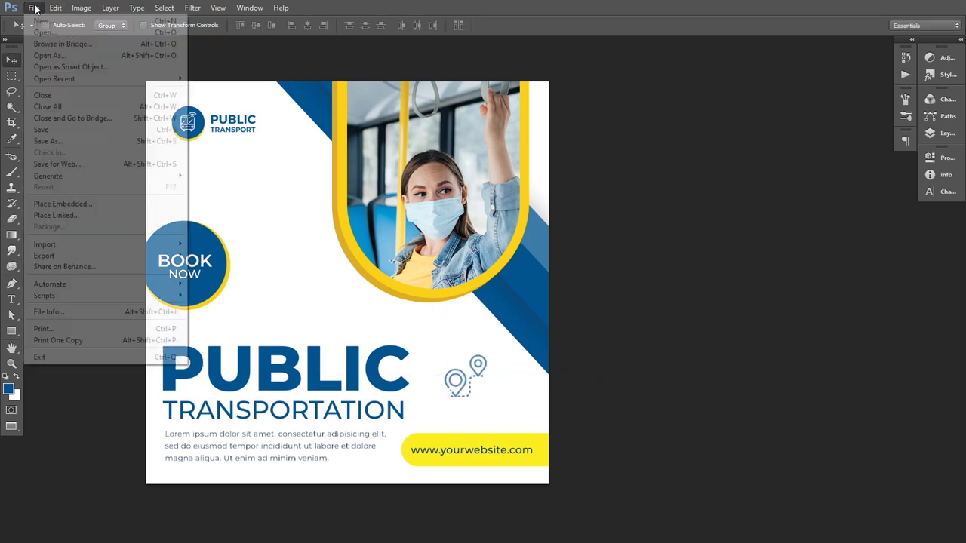
{"action": "left_click", "coordinate": [64, 202]}
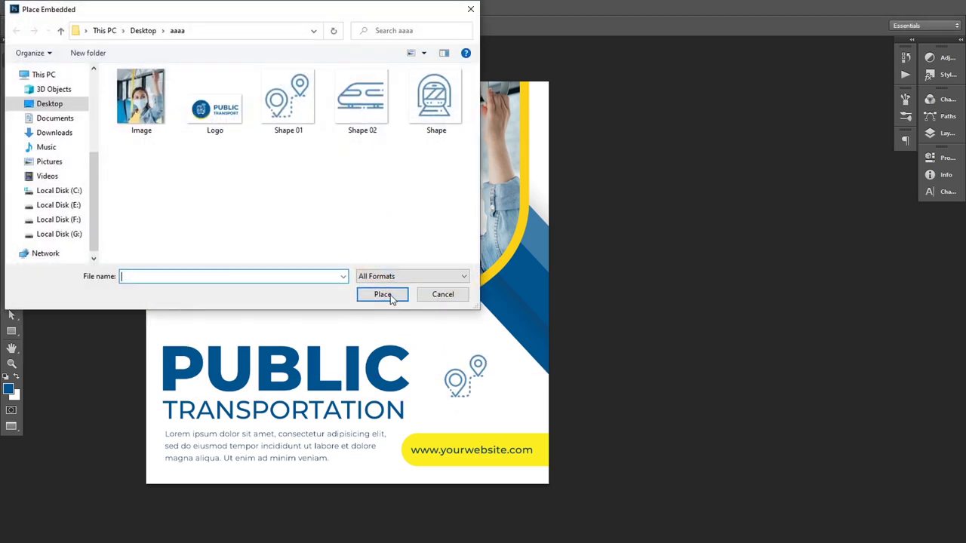
{"action": "left_click", "coordinate": [347, 117]}
{"action": "left_click", "coordinate": [381, 296]}
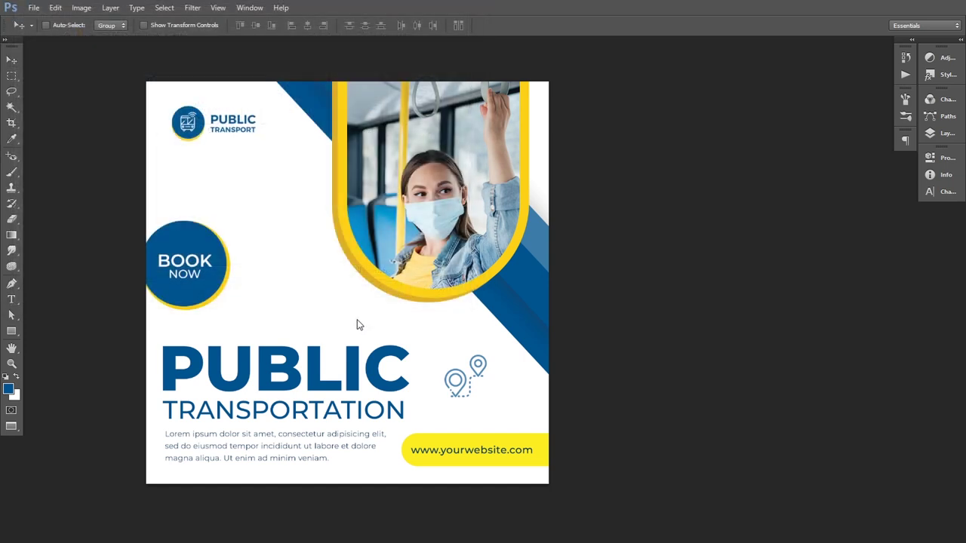
{"action": "mouse_move", "coordinate": [455, 170]}
{"action": "left_mouse_down"}
{"action": "mouse_move", "coordinate": [288, 318]}
{"action": "mouse_move", "coordinate": [308, 305]}
{"action": "mouse_move", "coordinate": [318, 285]}
{"action": "mouse_move", "coordinate": [309, 276]}
{"action": "left_mouse_up"}
{"action": "left_click", "coordinate": [425, 25]}
{"action": "key", "text": "ctrl+t"}
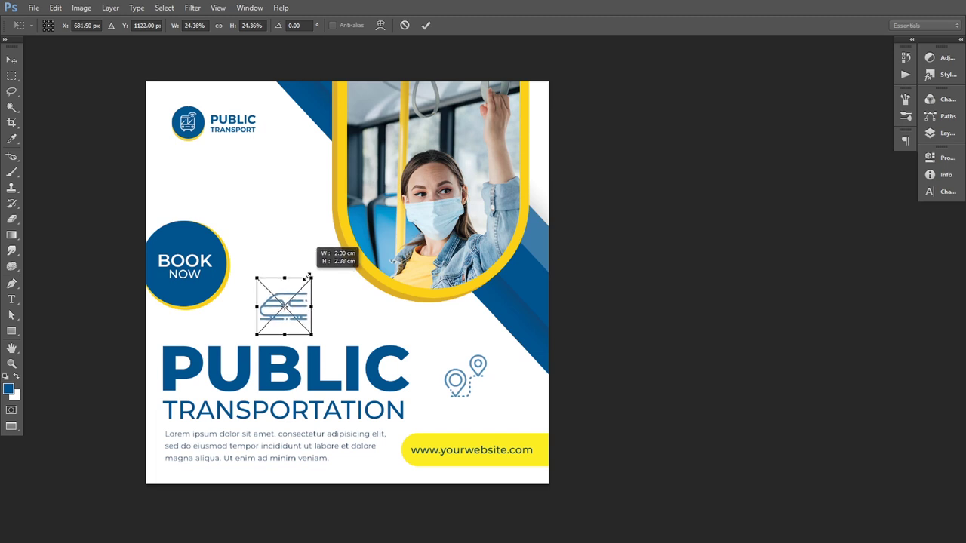
{"action": "left_click", "coordinate": [430, 27]}
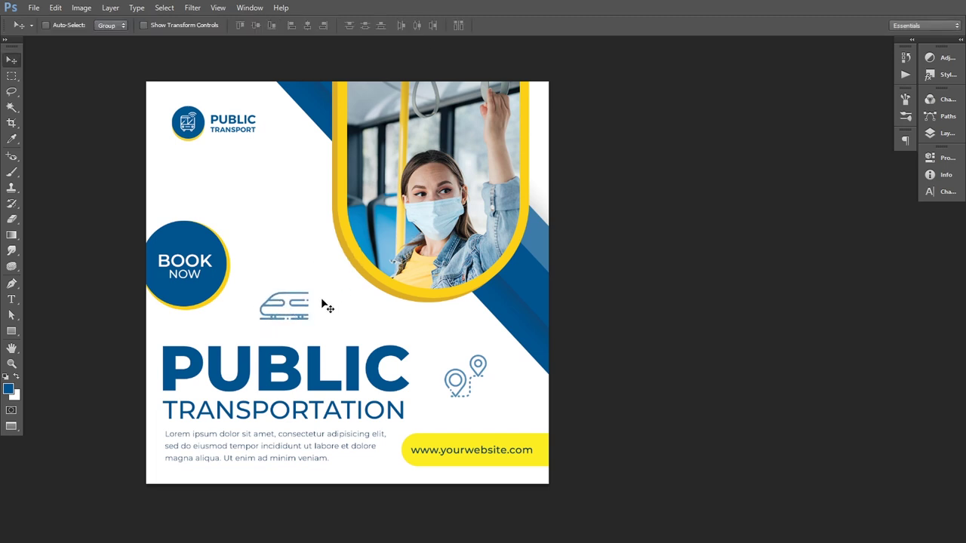
{"action": "left_click_drag", "start_coordinate": [312, 306], "coordinate": [309, 299]}
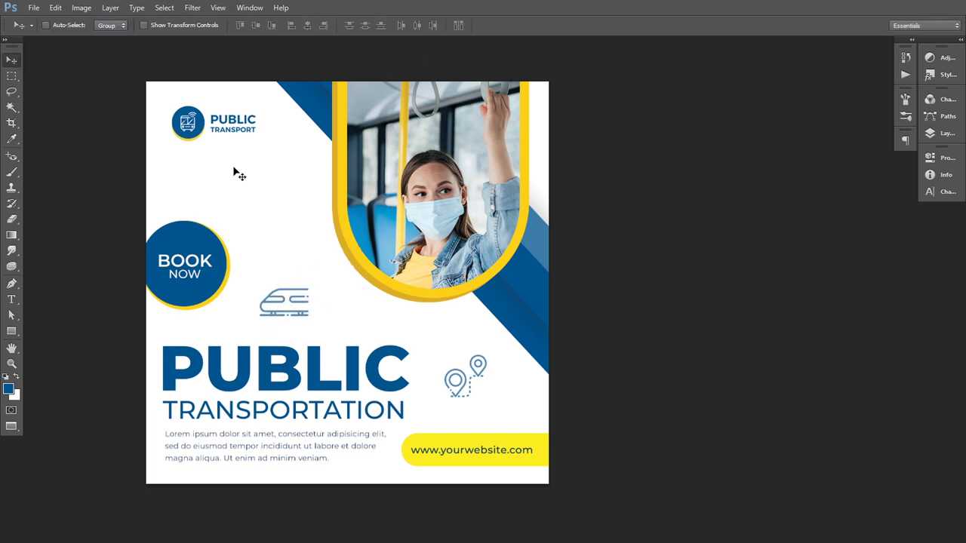
Step: Place the Shape metro-train graphic embedded below the logo, scaled to about 21%
{"action": "left_click", "coordinate": [33, 7]}
{"action": "left_click", "coordinate": [56, 204]}
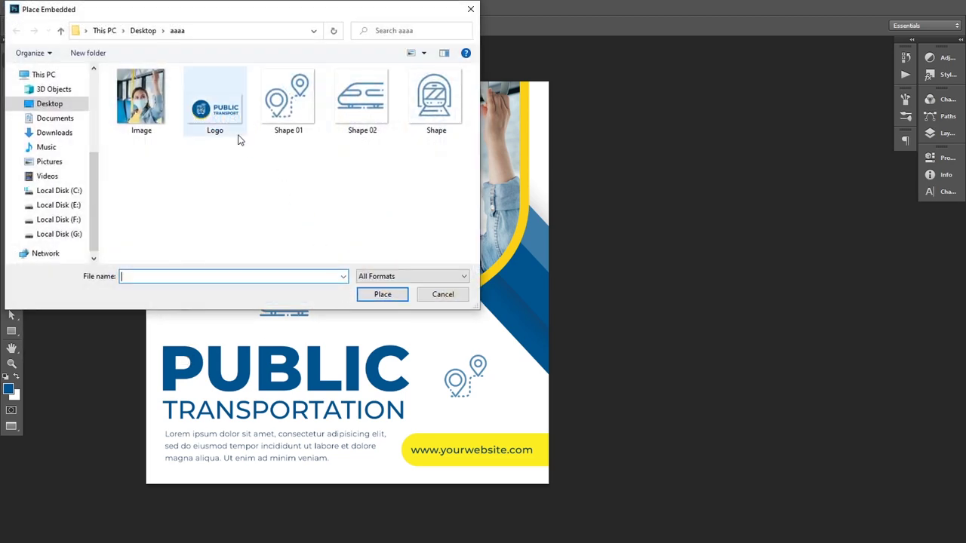
{"action": "left_click", "coordinate": [288, 98]}
{"action": "left_click", "coordinate": [435, 105]}
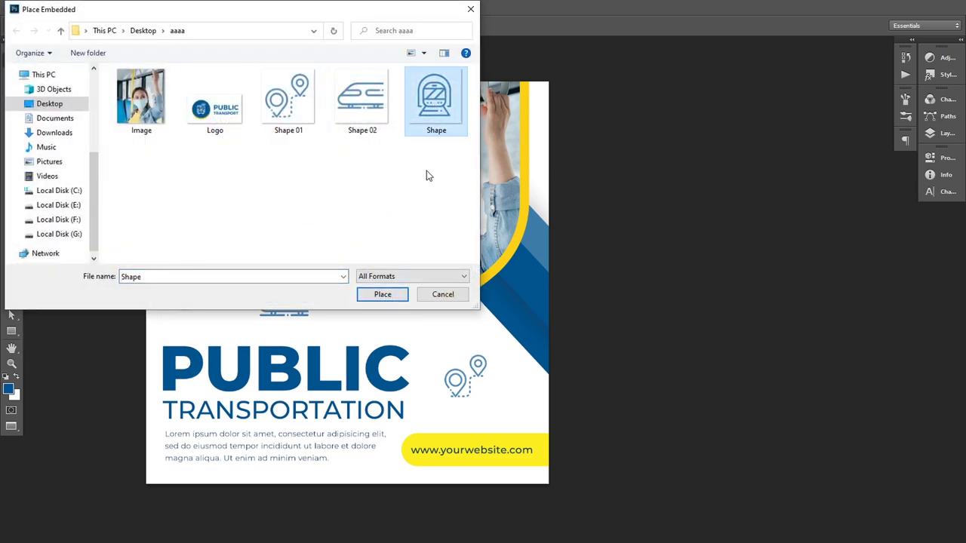
{"action": "left_click", "coordinate": [385, 294]}
{"action": "mouse_move", "coordinate": [456, 171]}
{"action": "left_mouse_down"}
{"action": "mouse_move", "coordinate": [287, 351]}
{"action": "mouse_move", "coordinate": [264, 177]}
{"action": "mouse_move", "coordinate": [287, 162]}
{"action": "left_mouse_up"}
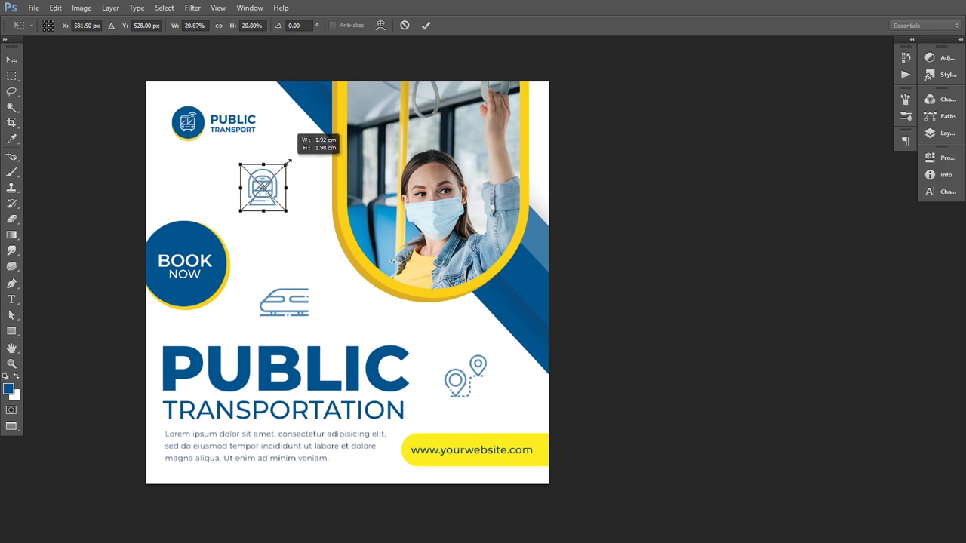
{"action": "left_click", "coordinate": [425, 25]}
{"action": "mouse_move", "coordinate": [589, 323]}
{"action": "left_mouse_down"}
{"action": "mouse_move", "coordinate": [679, 305]}
{"action": "mouse_move", "coordinate": [686, 321]}
{"action": "left_mouse_up"}
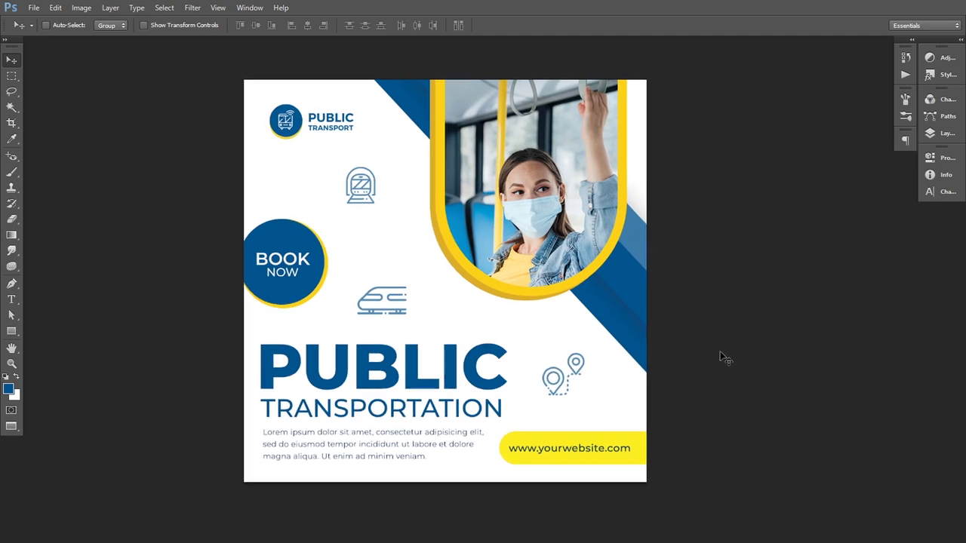